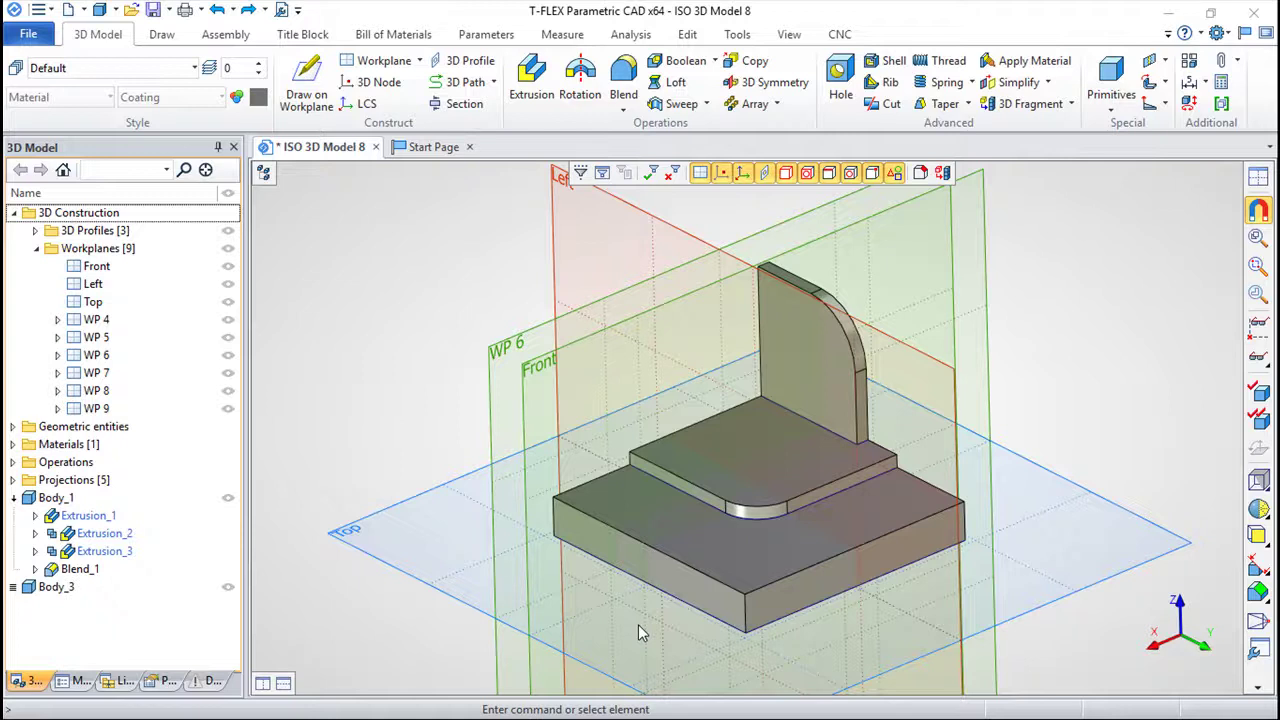
Orbit and zoom the bracket to view the step from a new angle.
mouse_move(1040, 560)
middle_mouse_down()
mouse_move(1038, 510)
mouse_move(918, 362)
mouse_move(906, 400)
middle_mouse_up()
scroll(894, 400, "up", 3)
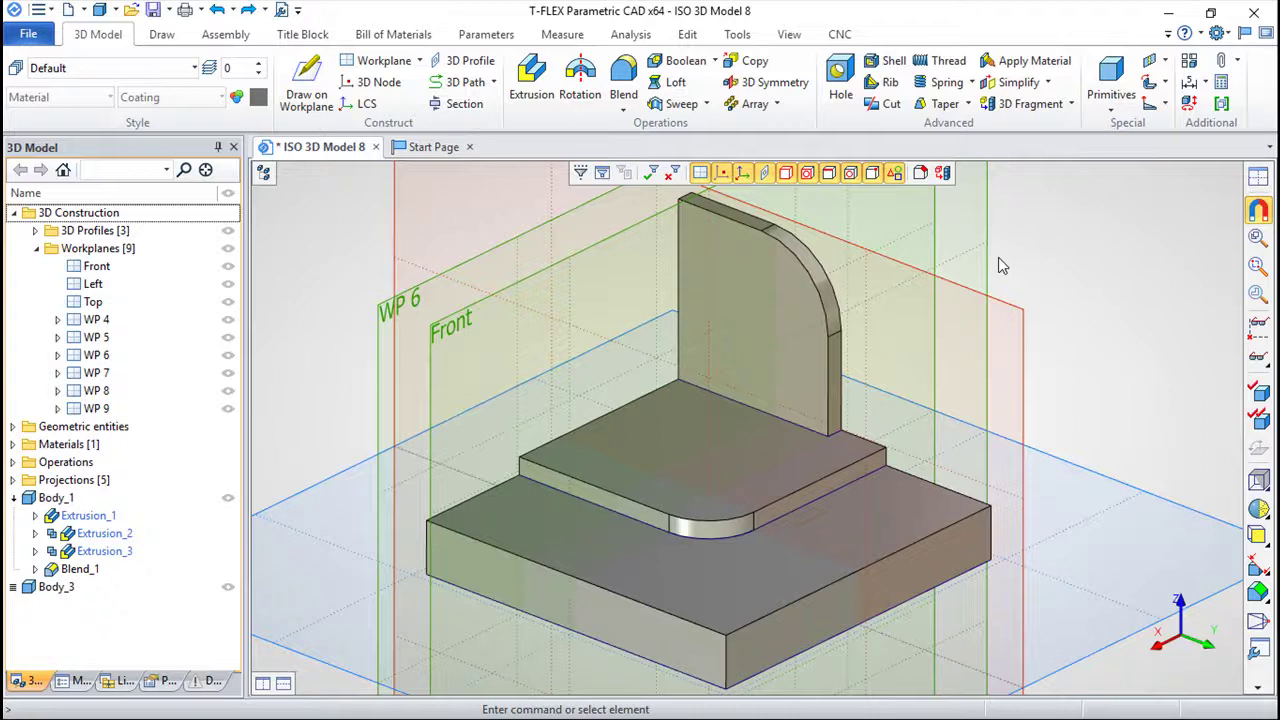
middle_click_drag(1094, 363, 1113, 373)
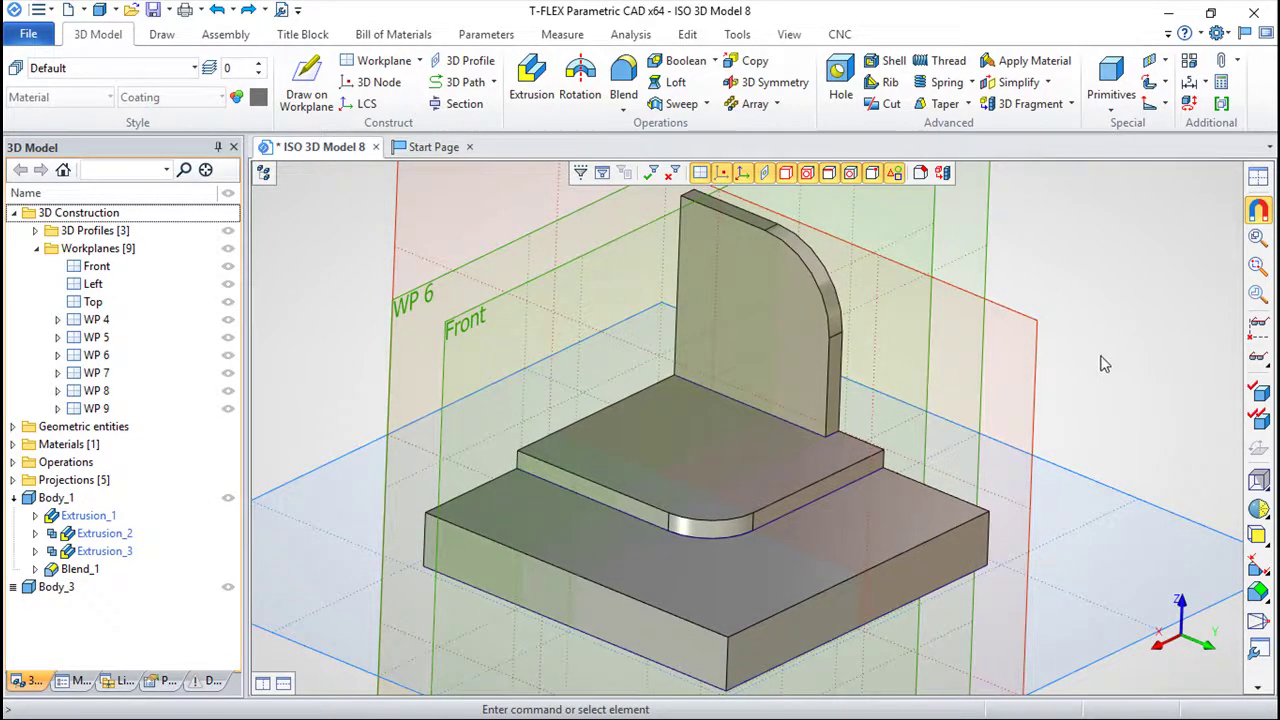
middle_click_drag(1077, 450, 1074, 429)
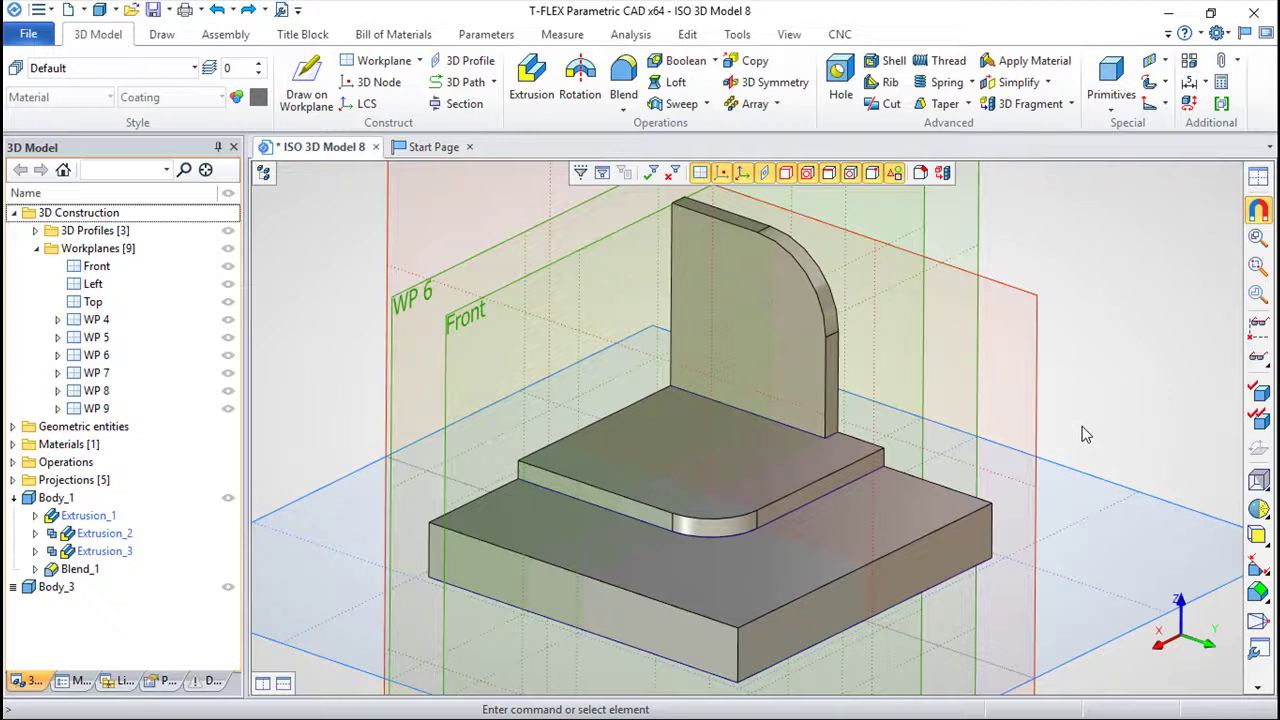
middle_click_drag(1088, 431, 1087, 430)
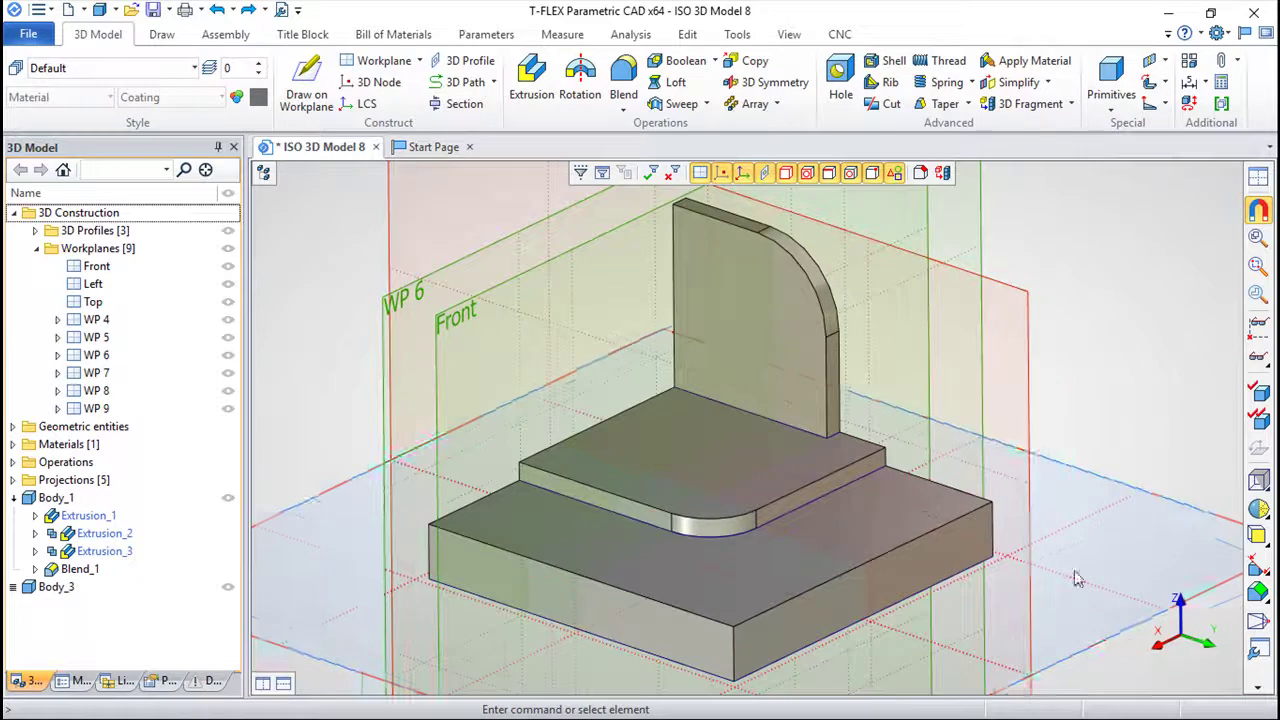
middle_click_drag(1080, 580, 1051, 584)
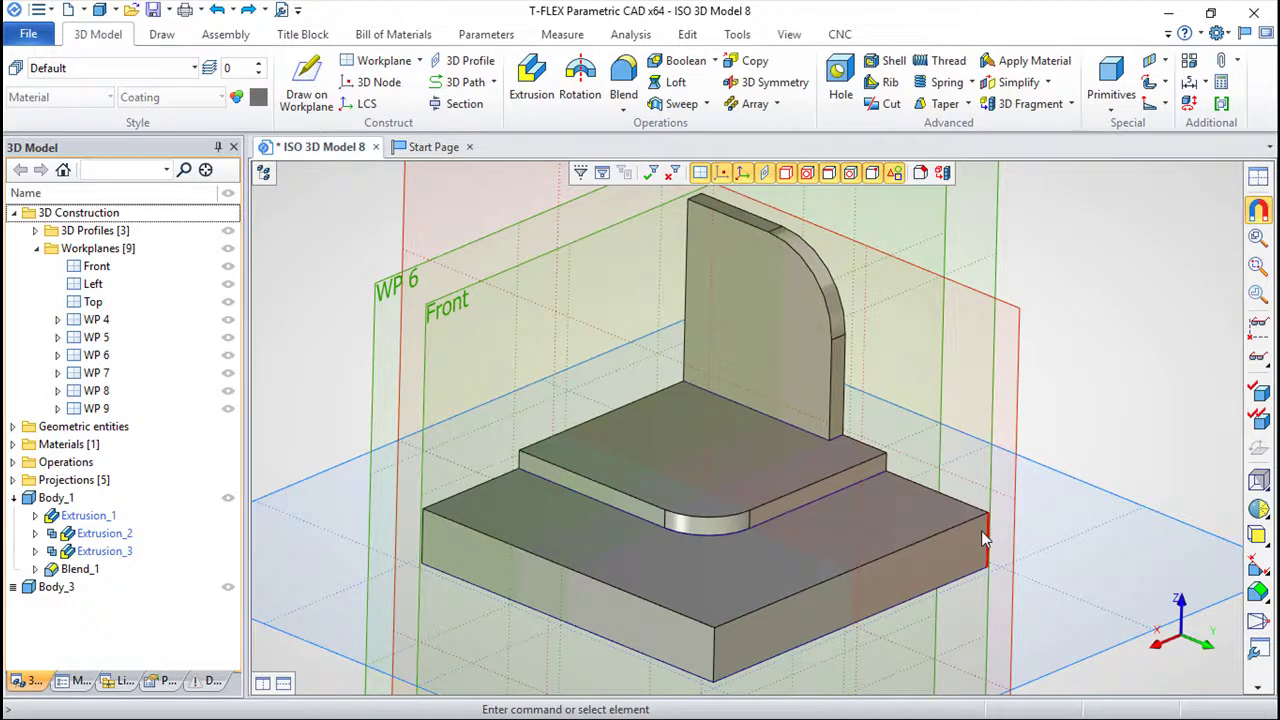
Switch the Blend type from Edge to Face-Face and zoom into the step.
left_click(624, 108)
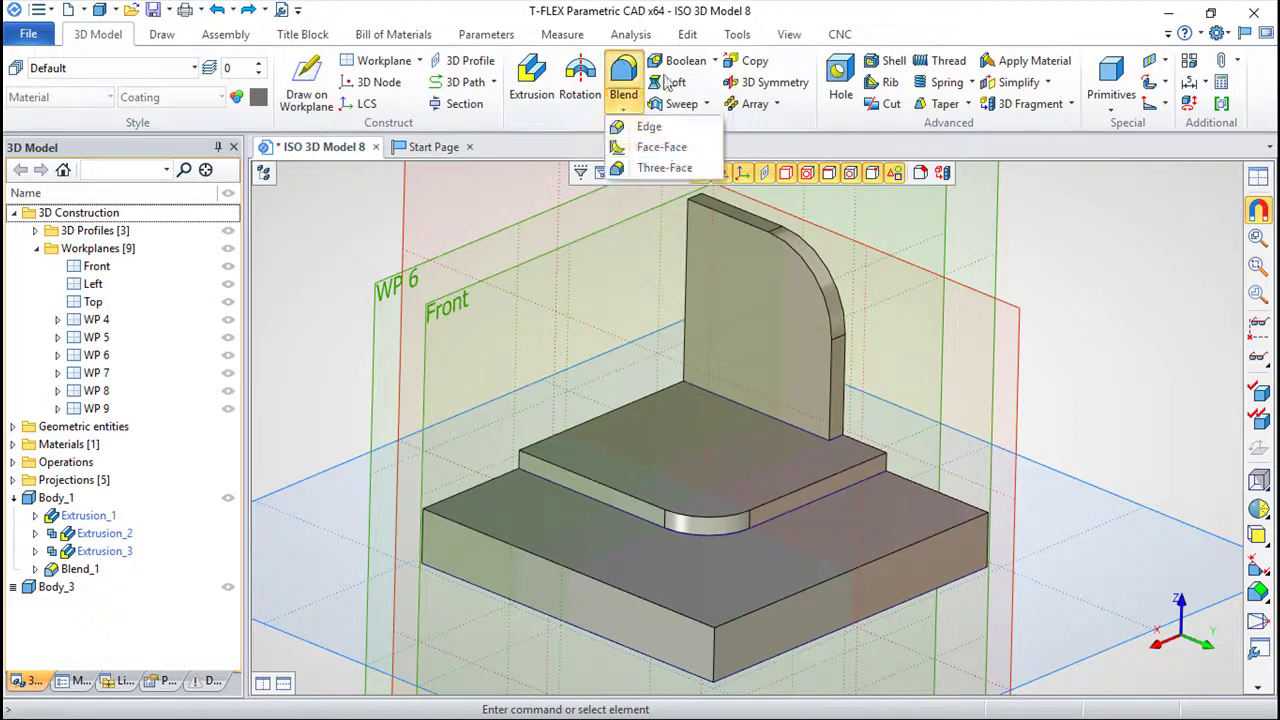
left_click(632, 126)
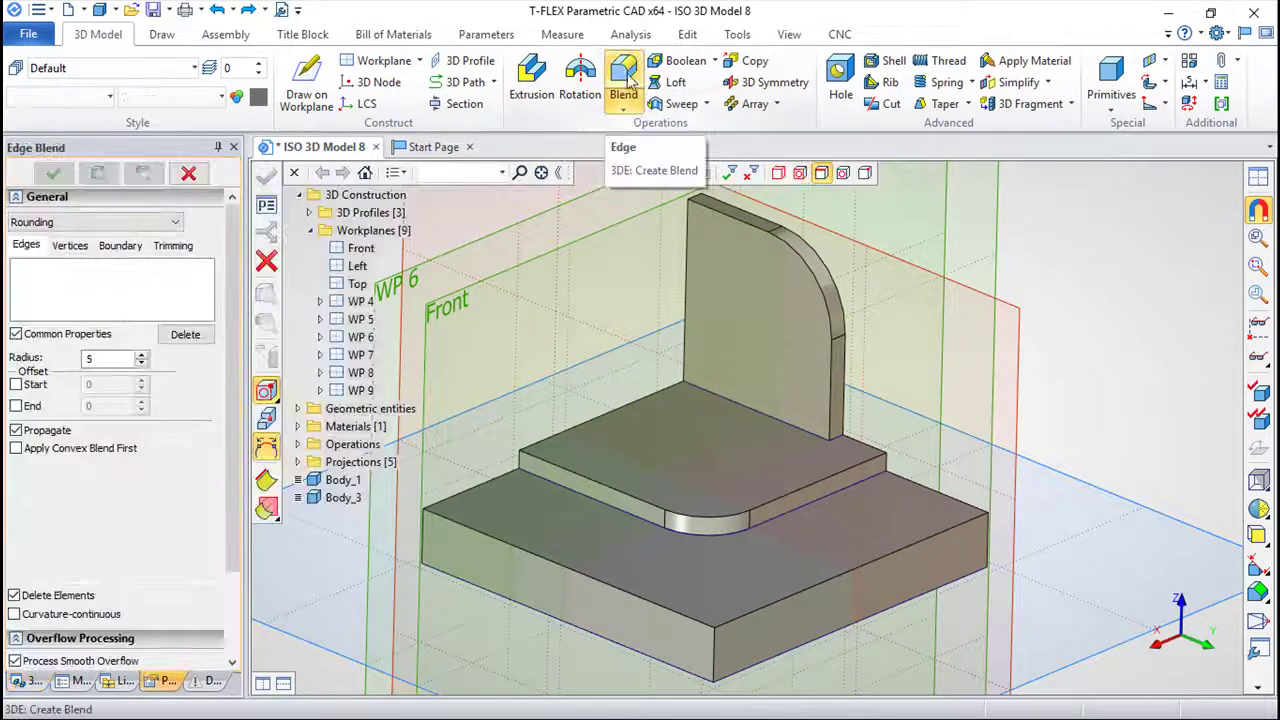
left_click(630, 112)
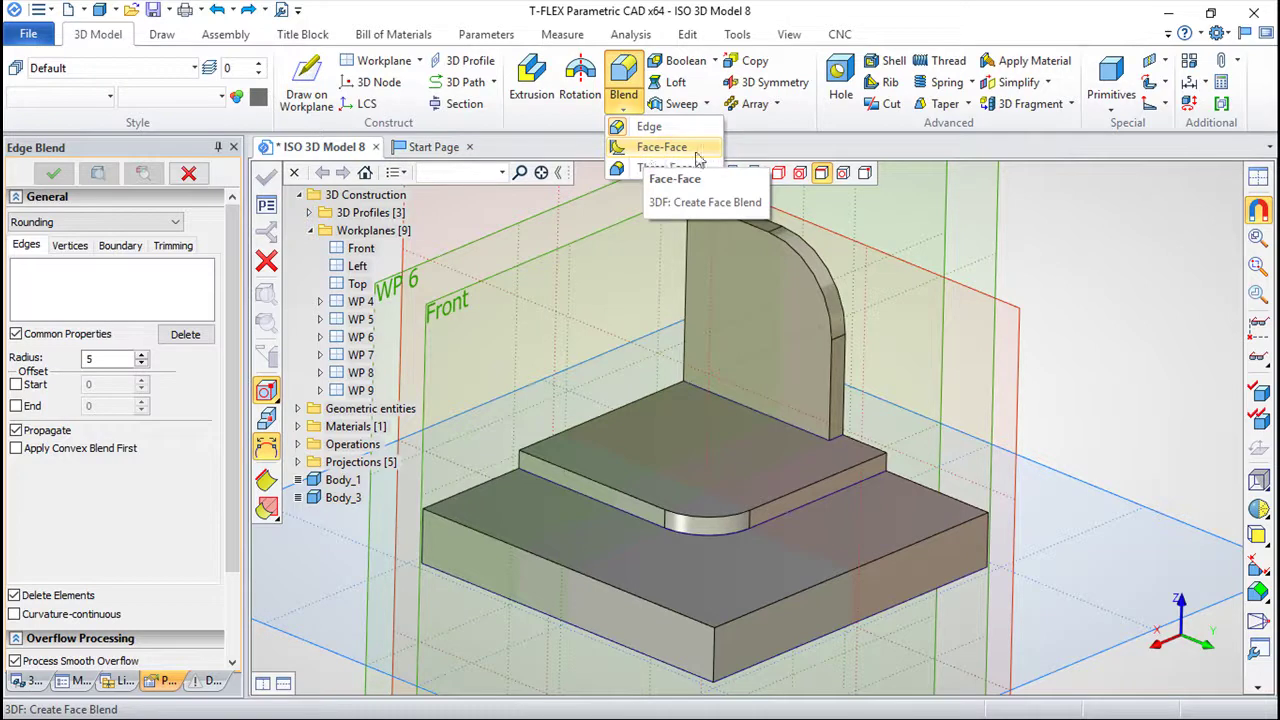
left_click(670, 150)
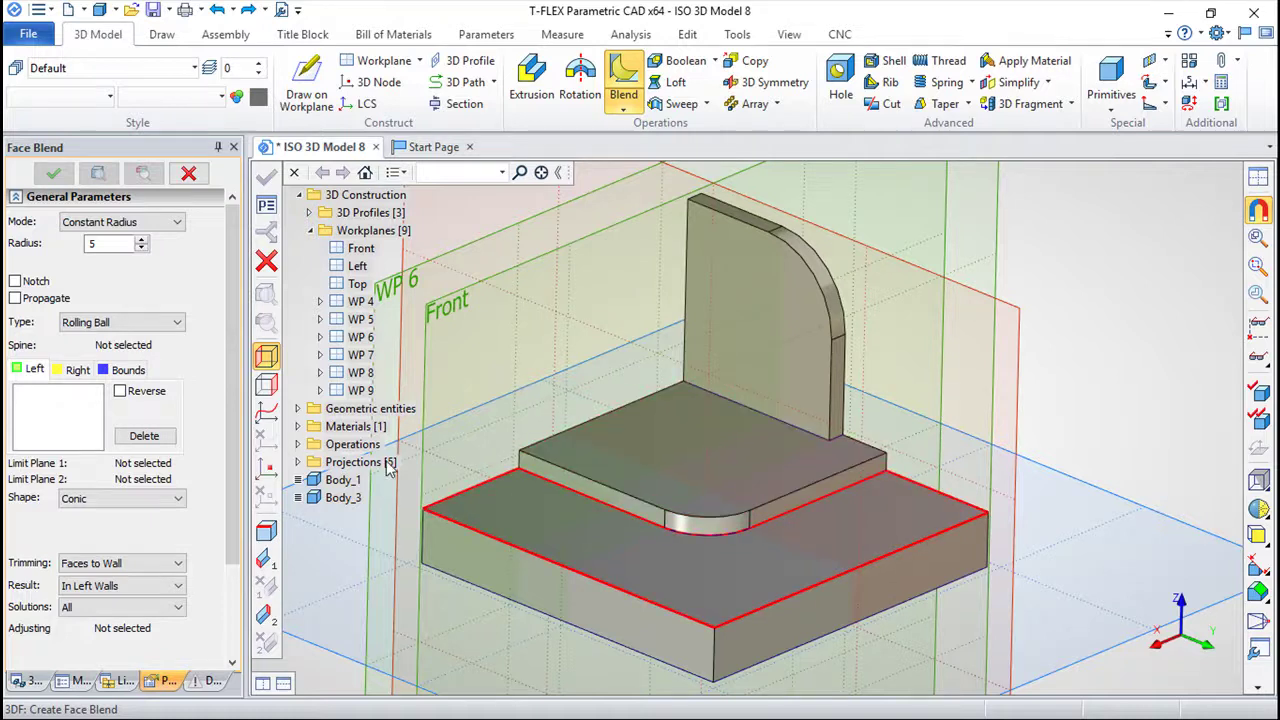
scroll(840, 495, "up", 2)
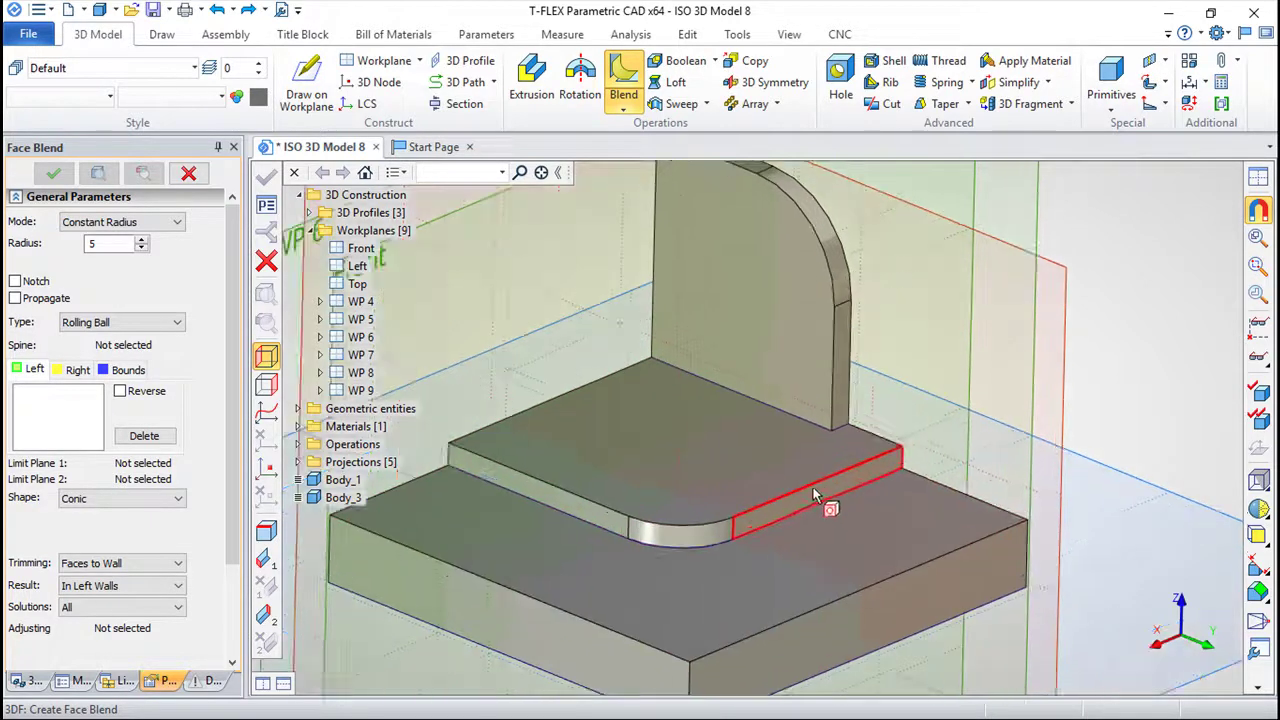
scroll(830, 505, "up", 1)
scroll(845, 460, "up", 2)
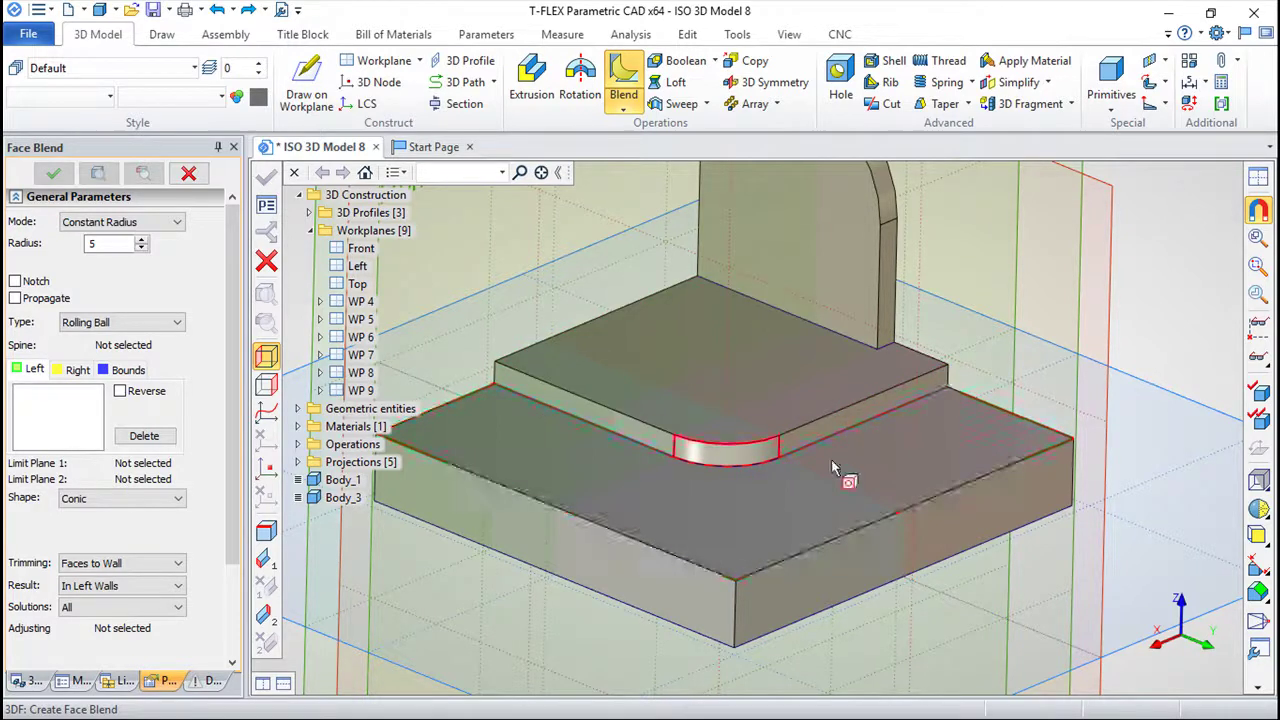
Blend the lower slab top (Face_22) to upper slab sides Face_23–25 at radius 5.
left_click(565, 500)
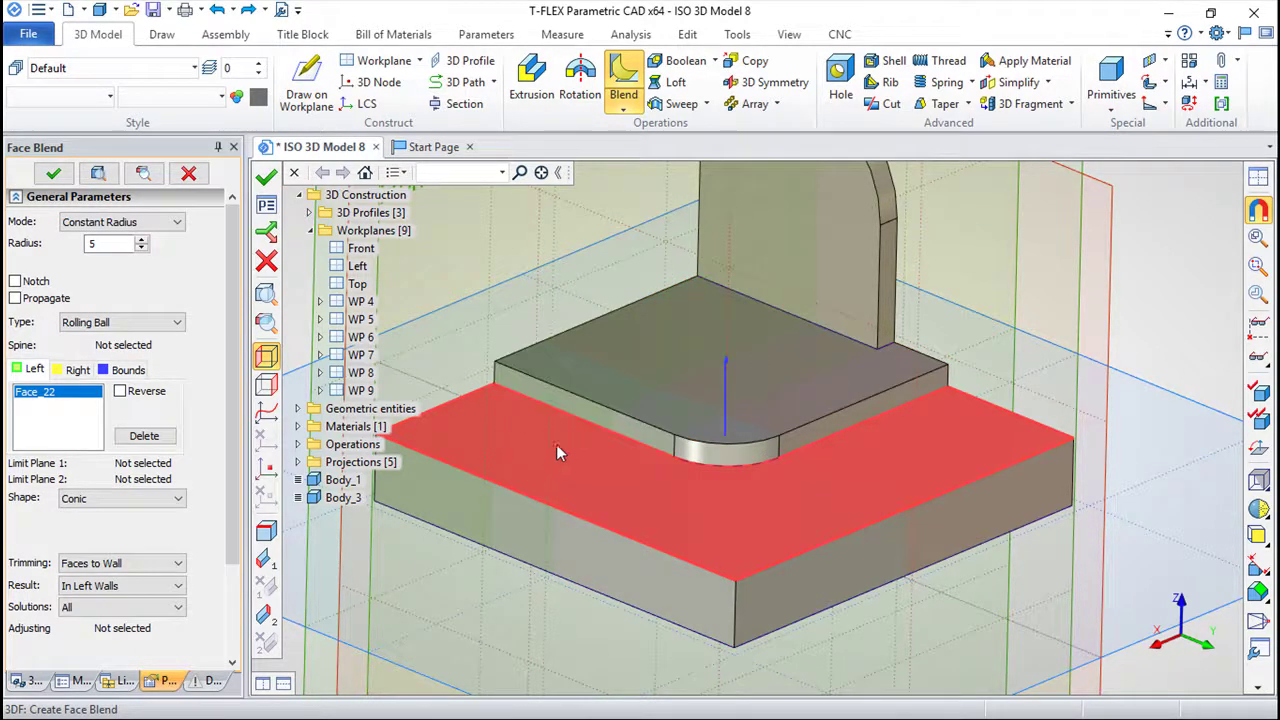
left_click(72, 372)
left_click(617, 427)
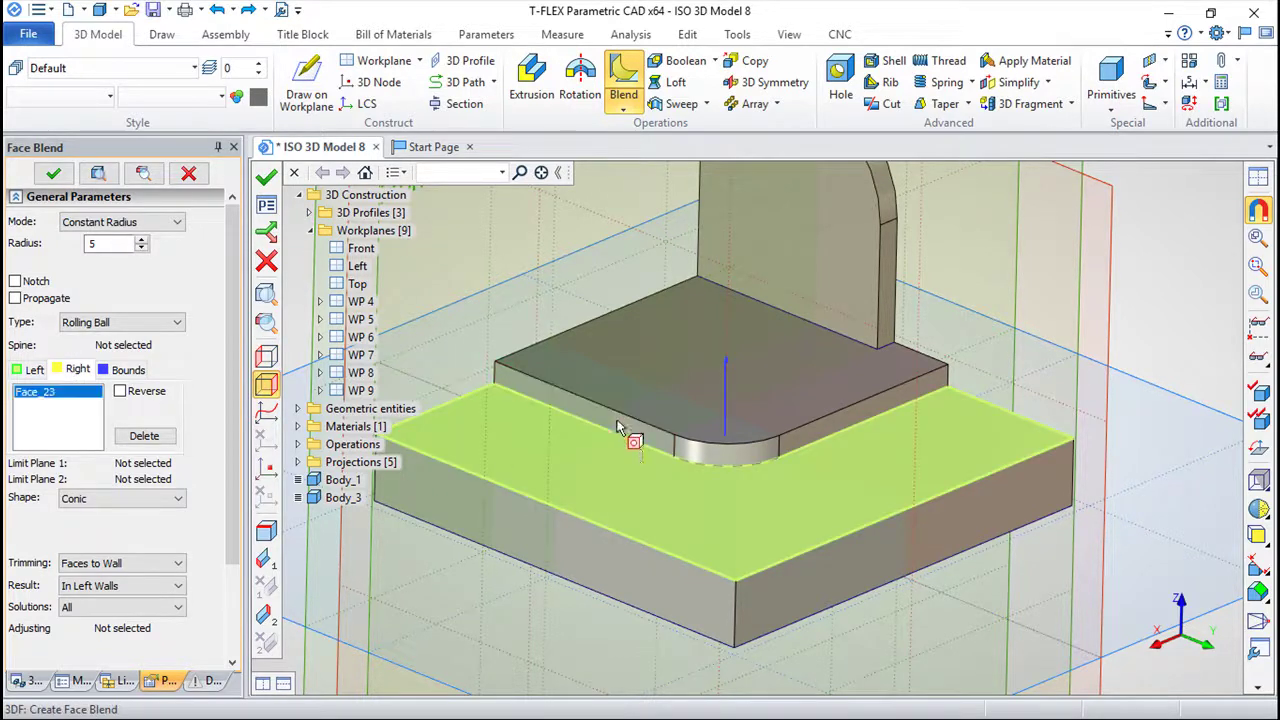
left_click(594, 423)
left_click(822, 437)
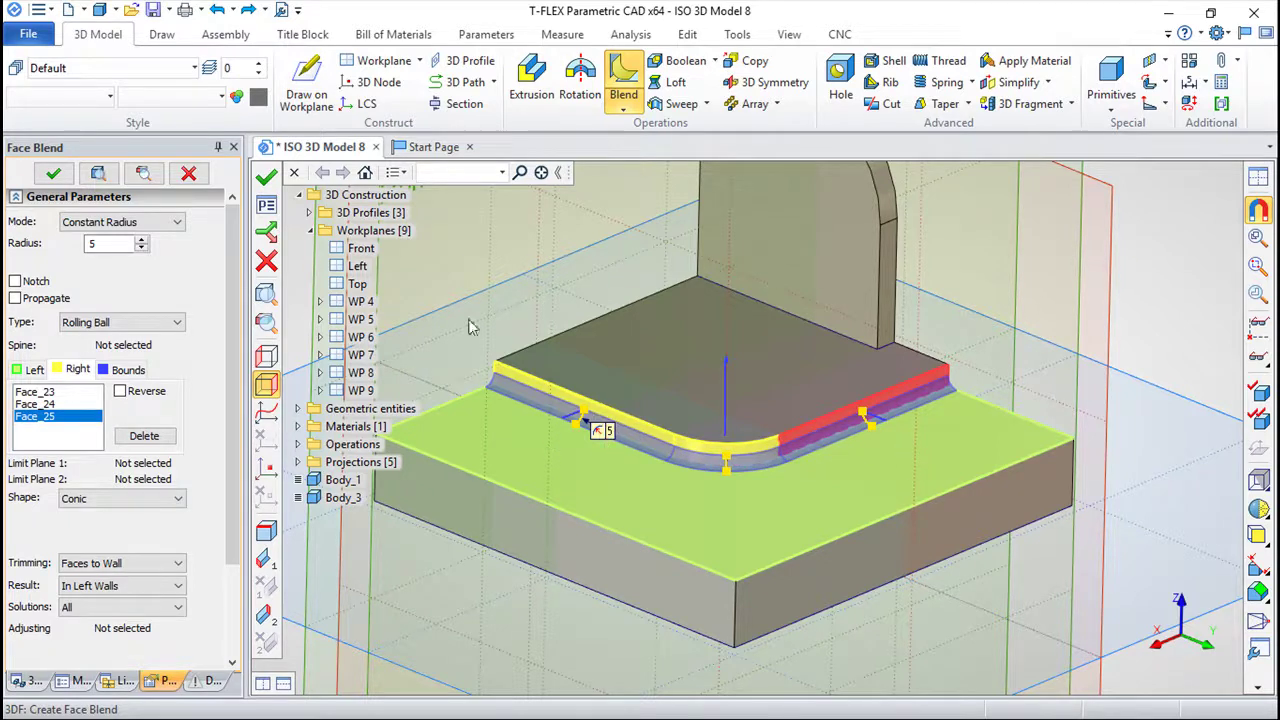
left_click(266, 176)
Inspect the new face blend from another angle, then undo it.
scroll(717, 474, "up", 2)
scroll(717, 474, "down", 1)
scroll(729, 471, "down", 2)
mouse_move(491, 423)
middle_mouse_down()
mouse_move(1119, 463)
mouse_move(880, 400)
middle_mouse_up()
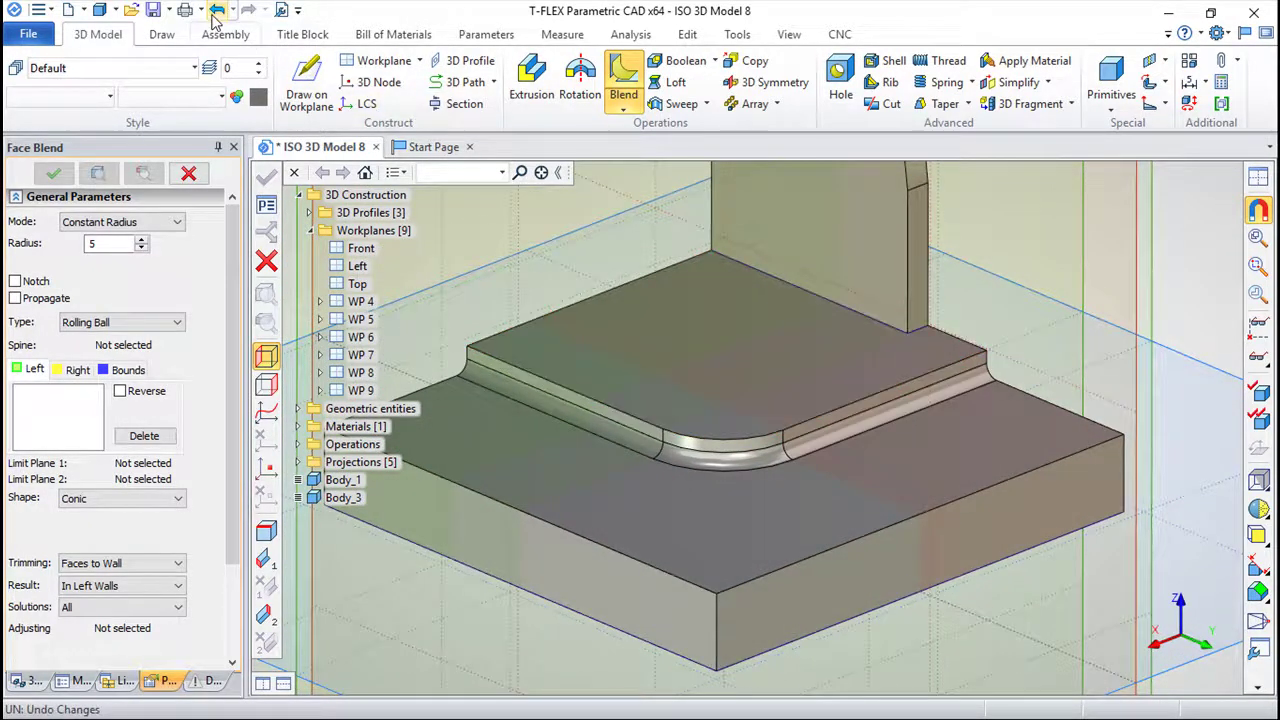
left_click(216, 10)
Start a new Face-Face blend and review its Mode list, keeping Constant Radius.
mouse_move(971, 463)
middle_mouse_down()
mouse_move(989, 464)
mouse_move(976, 463)
middle_mouse_up()
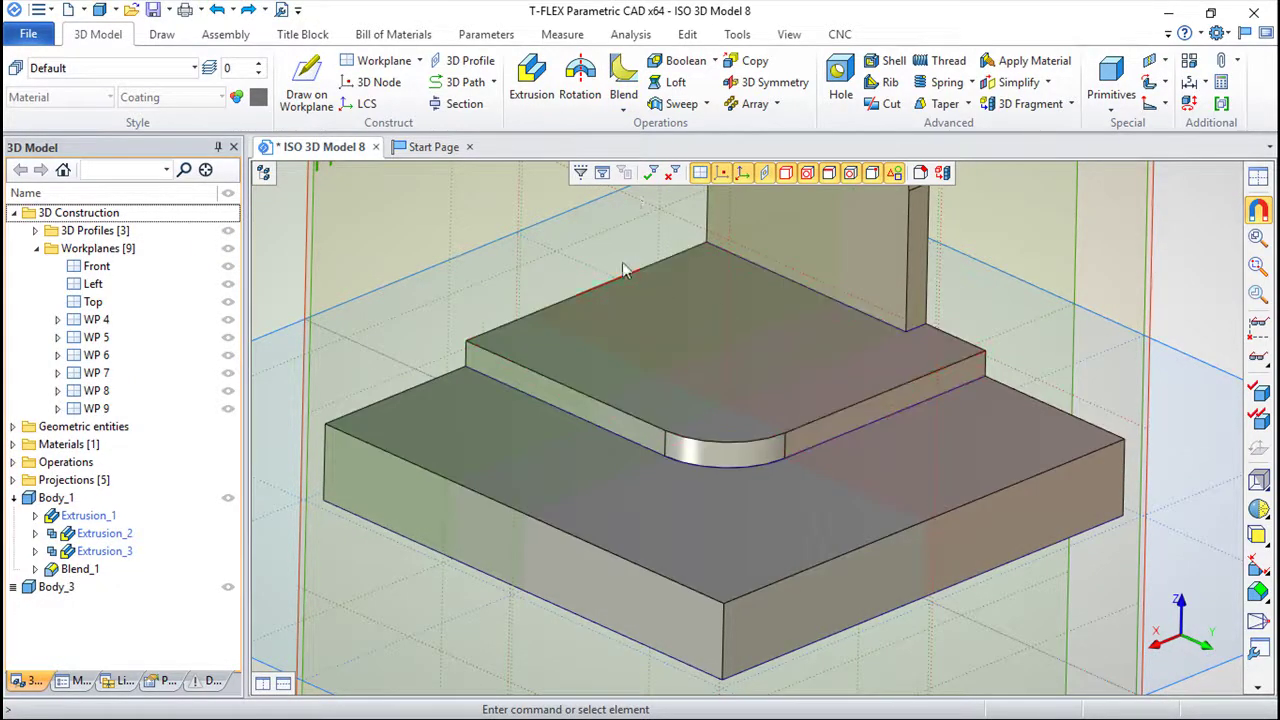
left_click(623, 78)
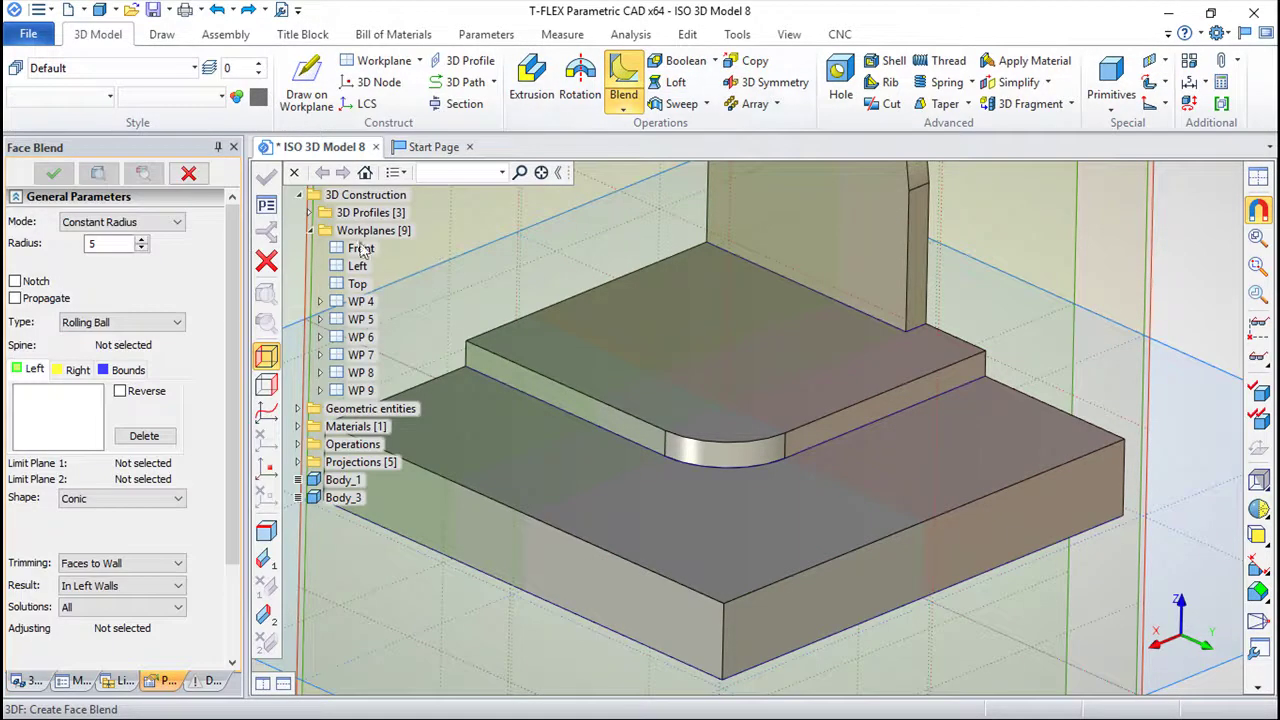
left_click(178, 224)
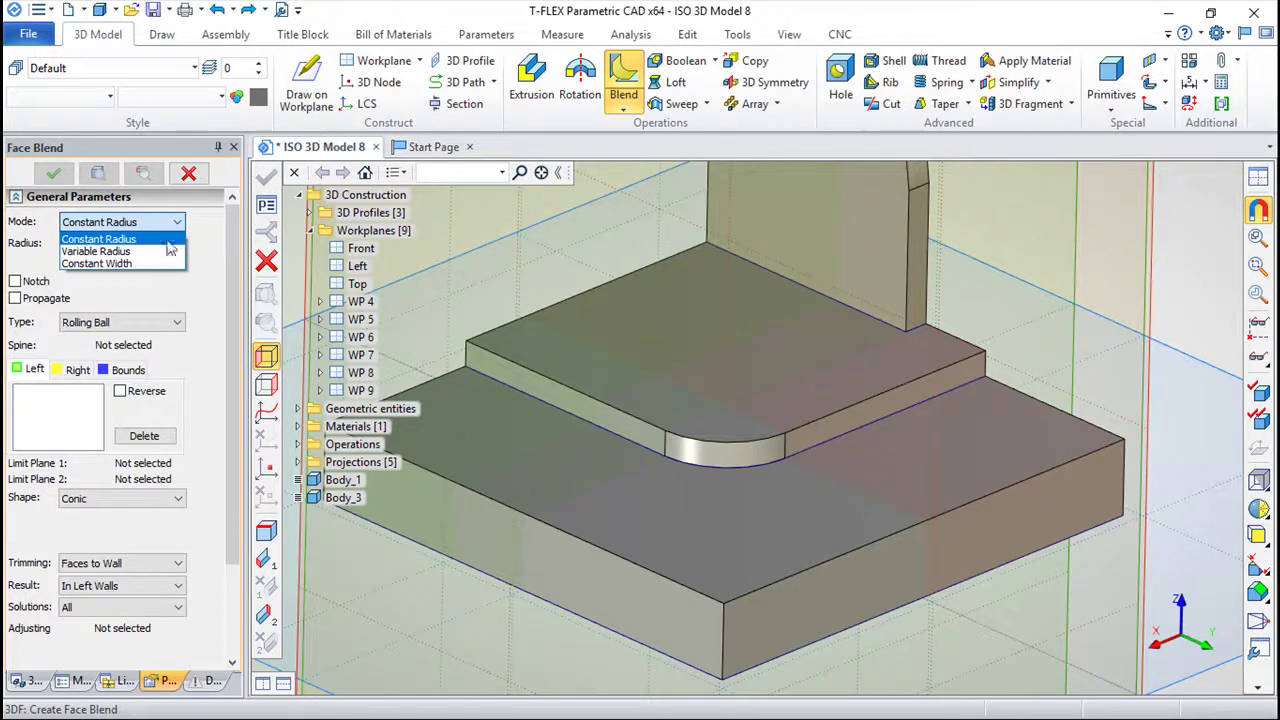
left_click(181, 232)
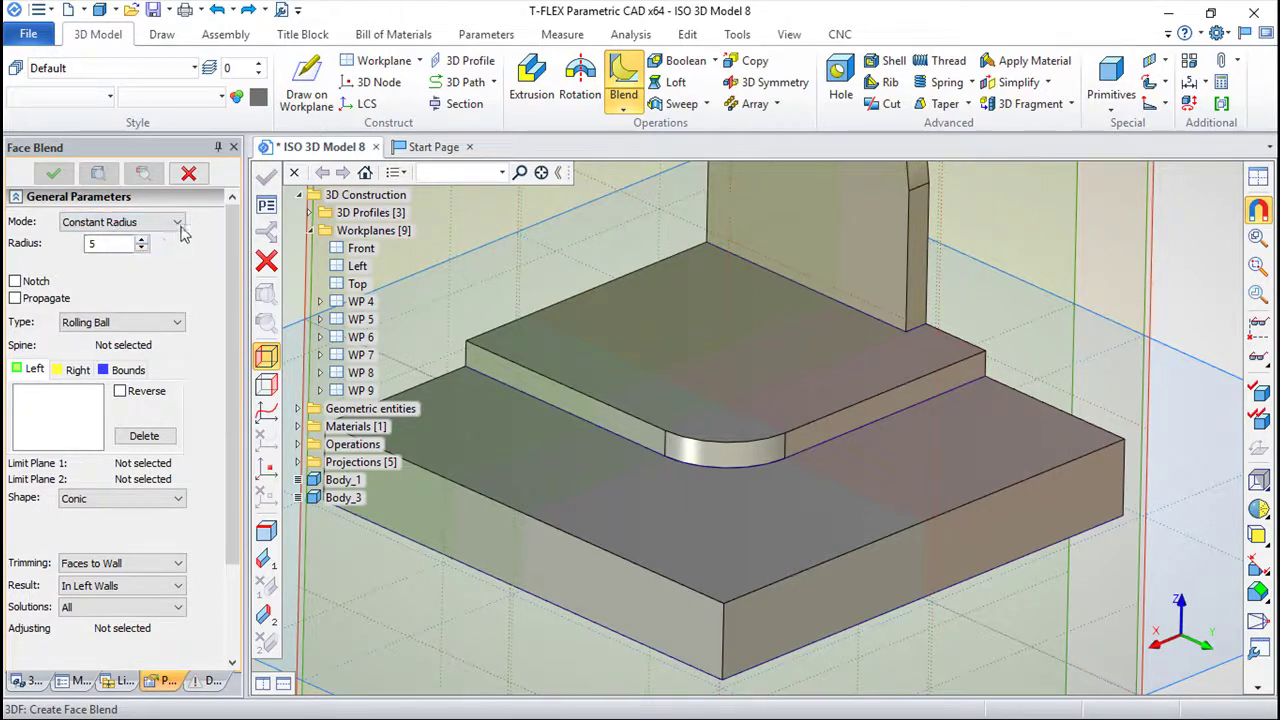
left_click(179, 226)
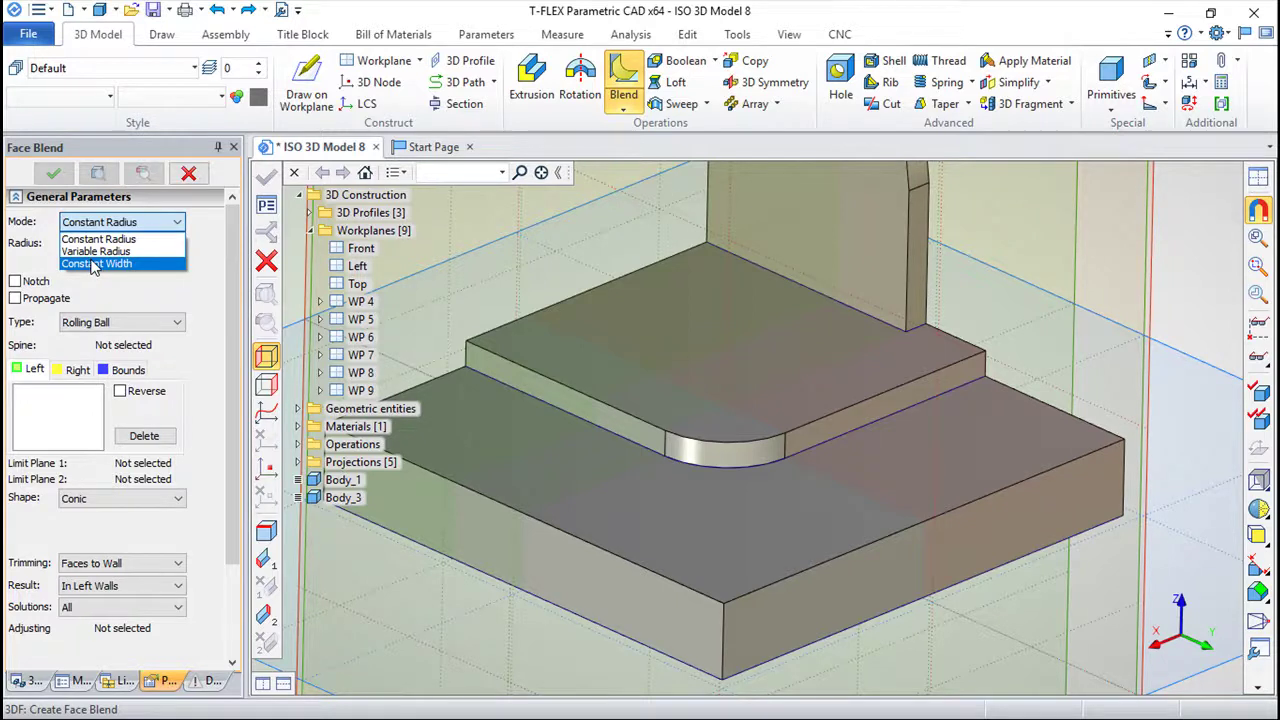
left_click(97, 240)
left_click(97, 244)
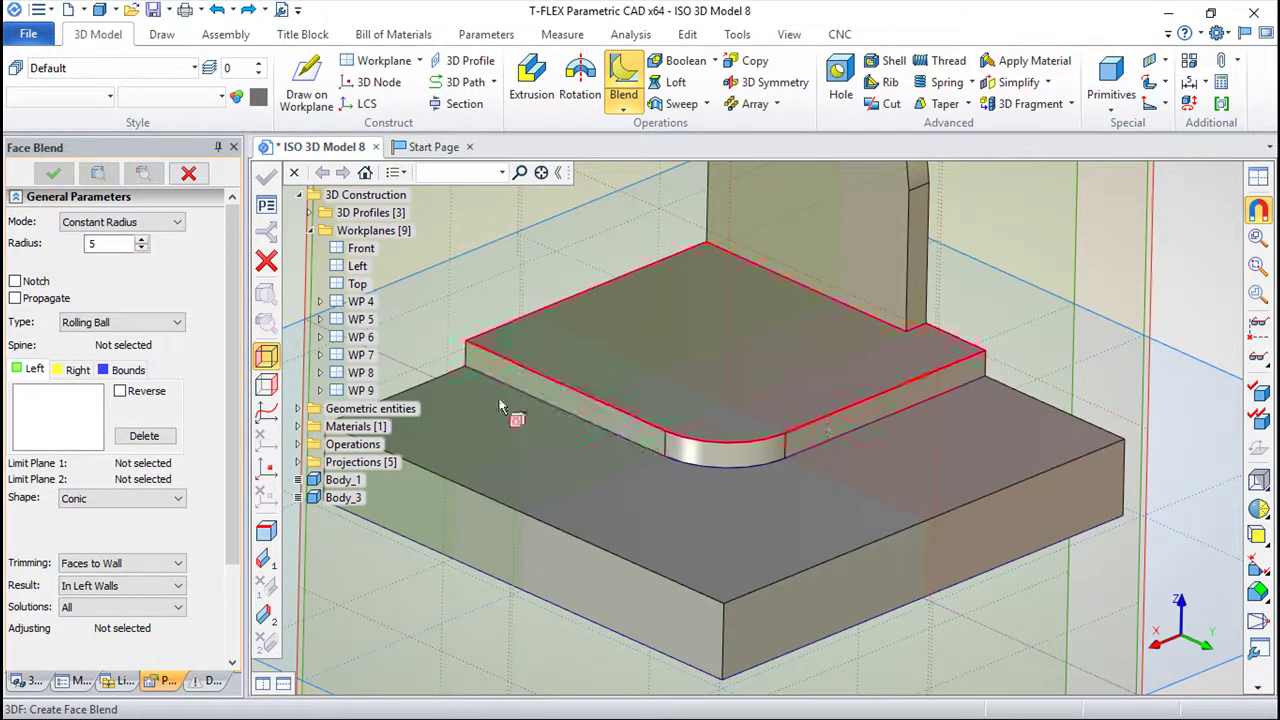
left_click(150, 322)
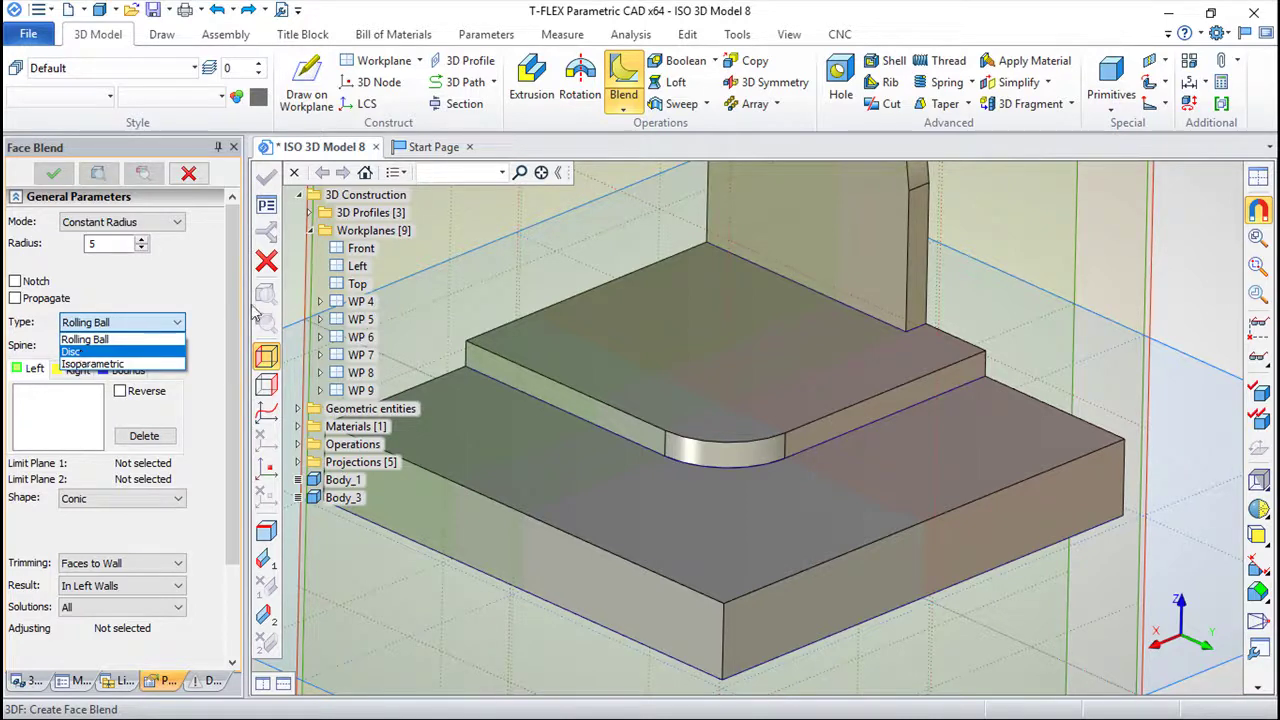
left_click(207, 288)
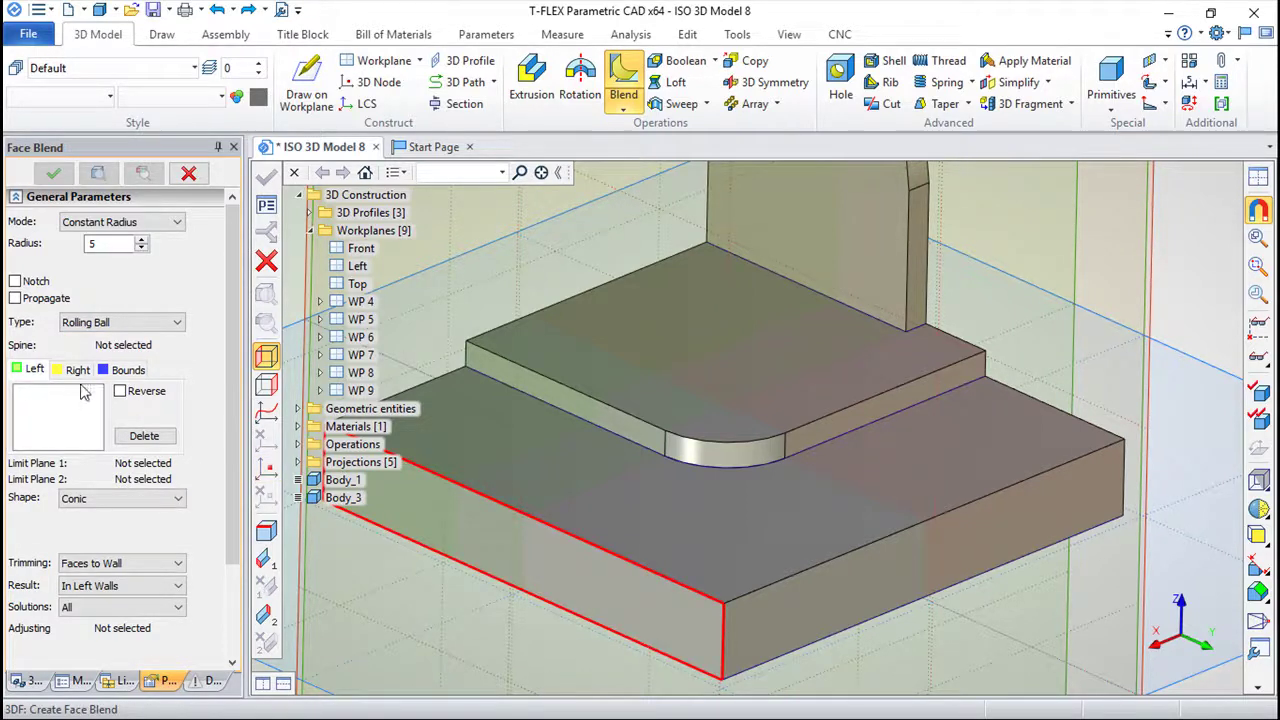
left_click(180, 502)
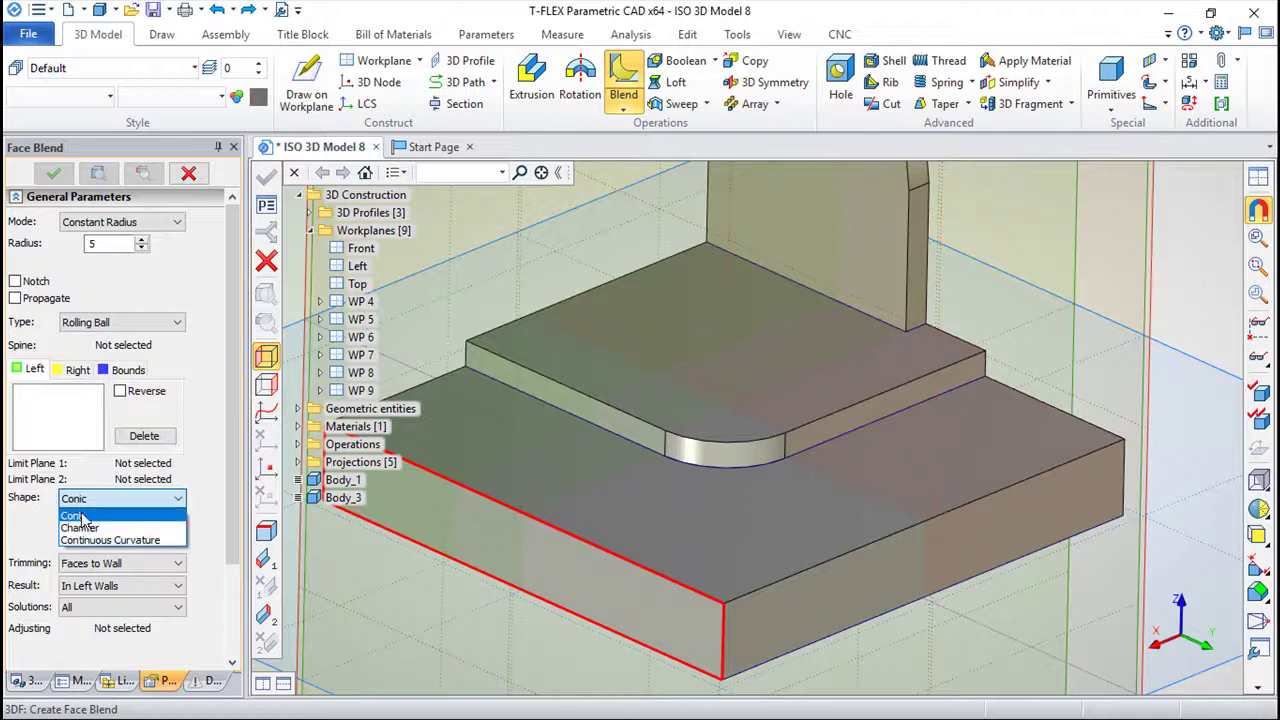
left_click(85, 517)
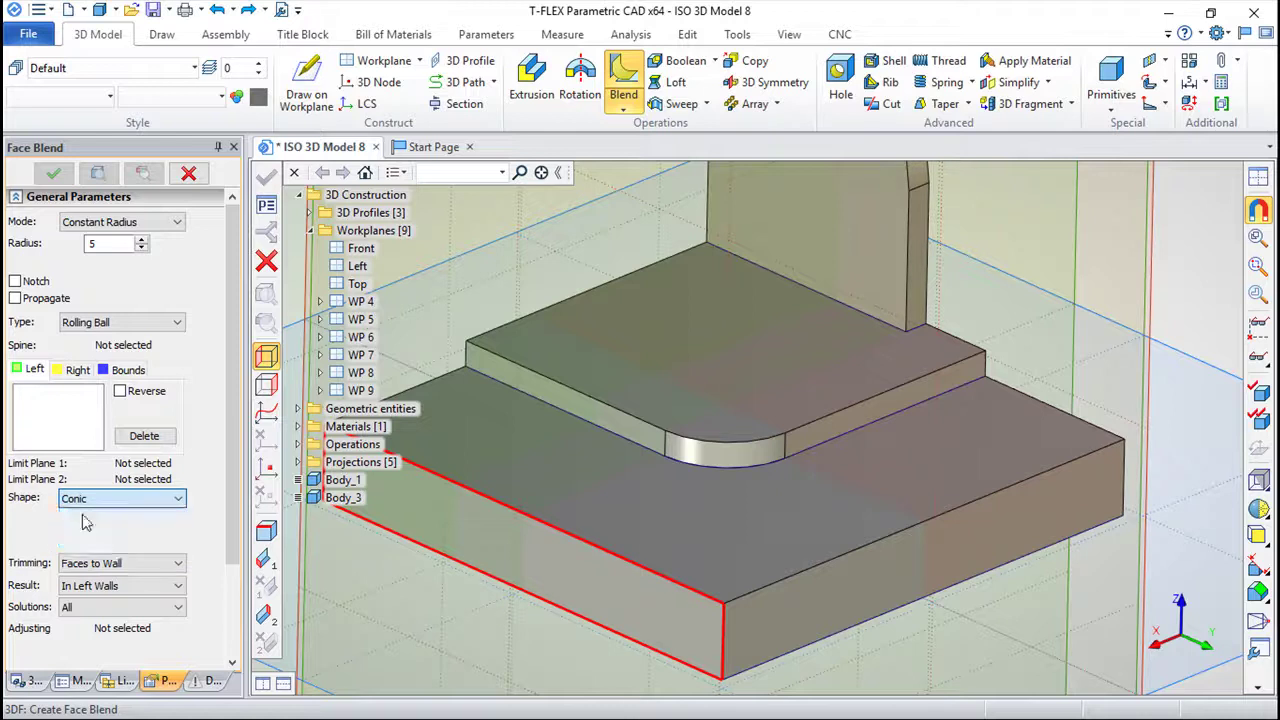
left_click(177, 498)
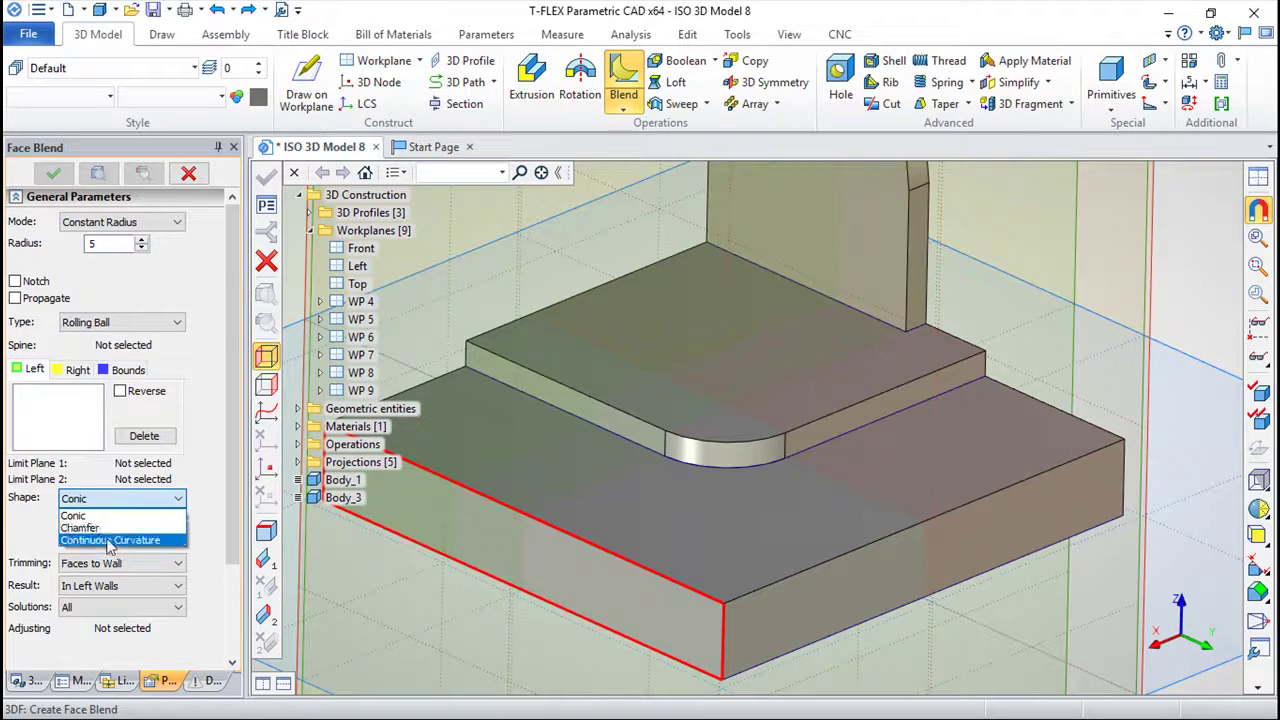
left_click(207, 534)
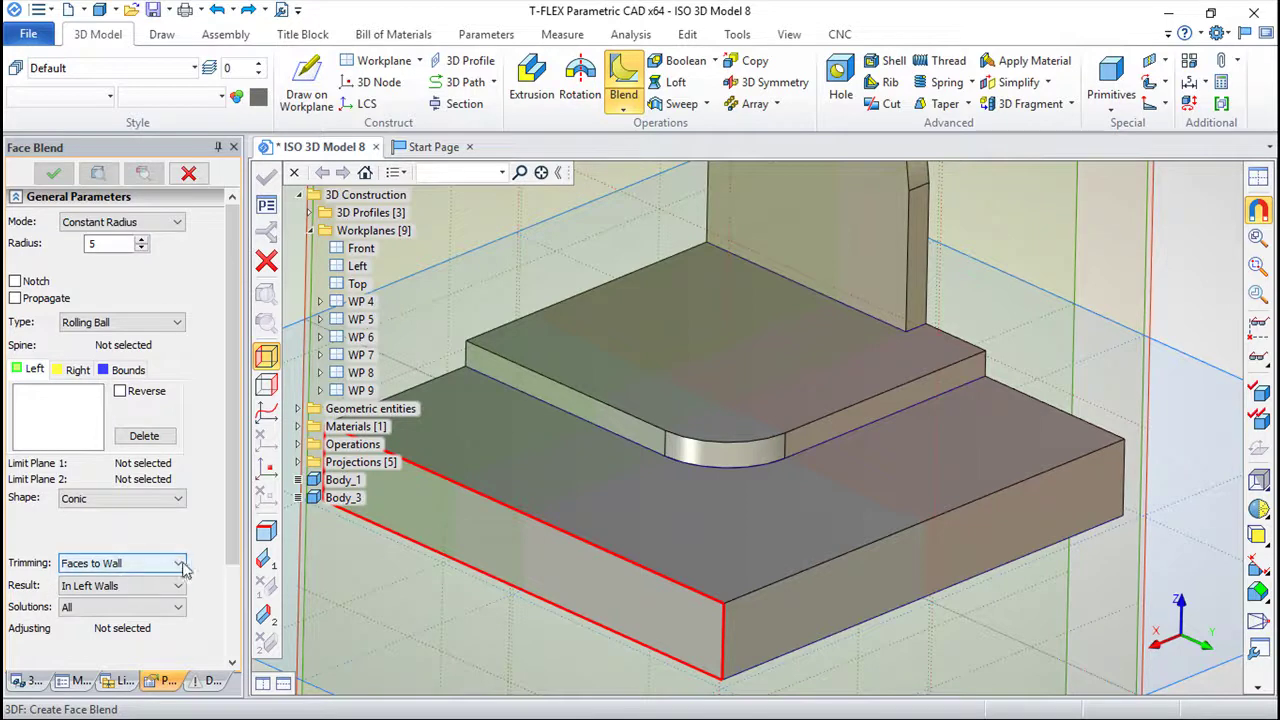
left_click(183, 566)
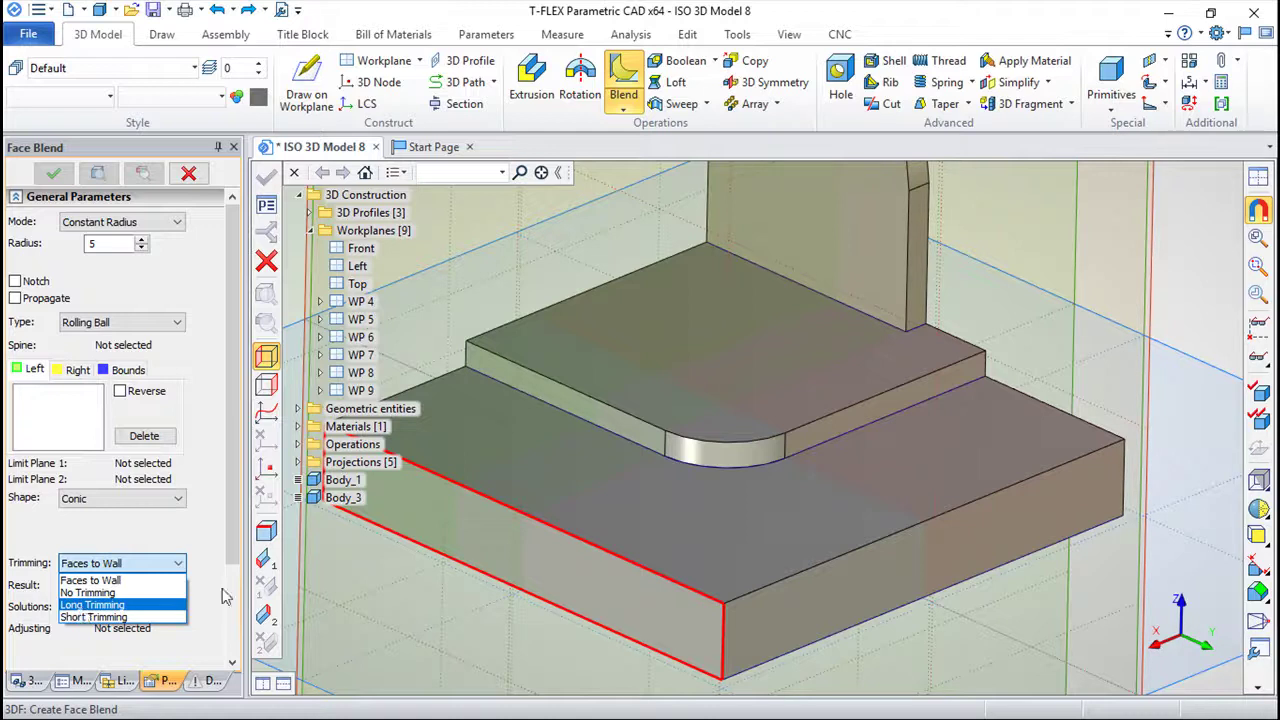
left_click(193, 610)
left_click(168, 588)
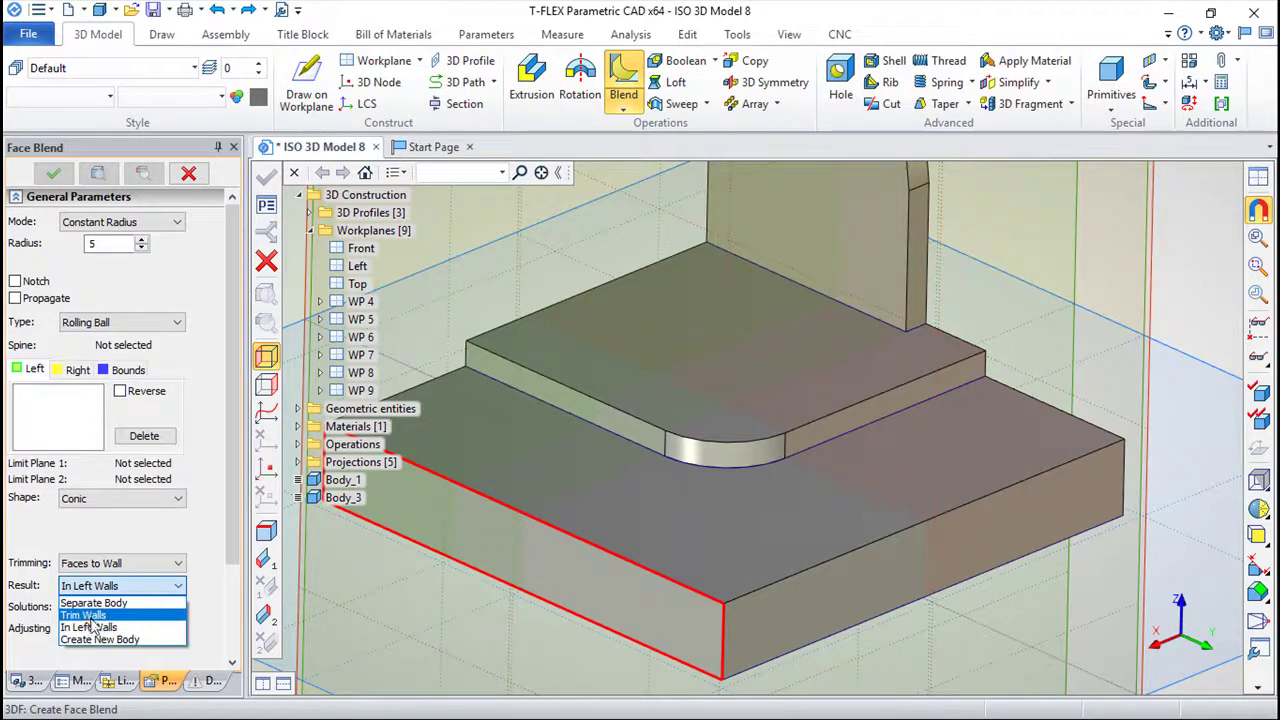
left_click(210, 601)
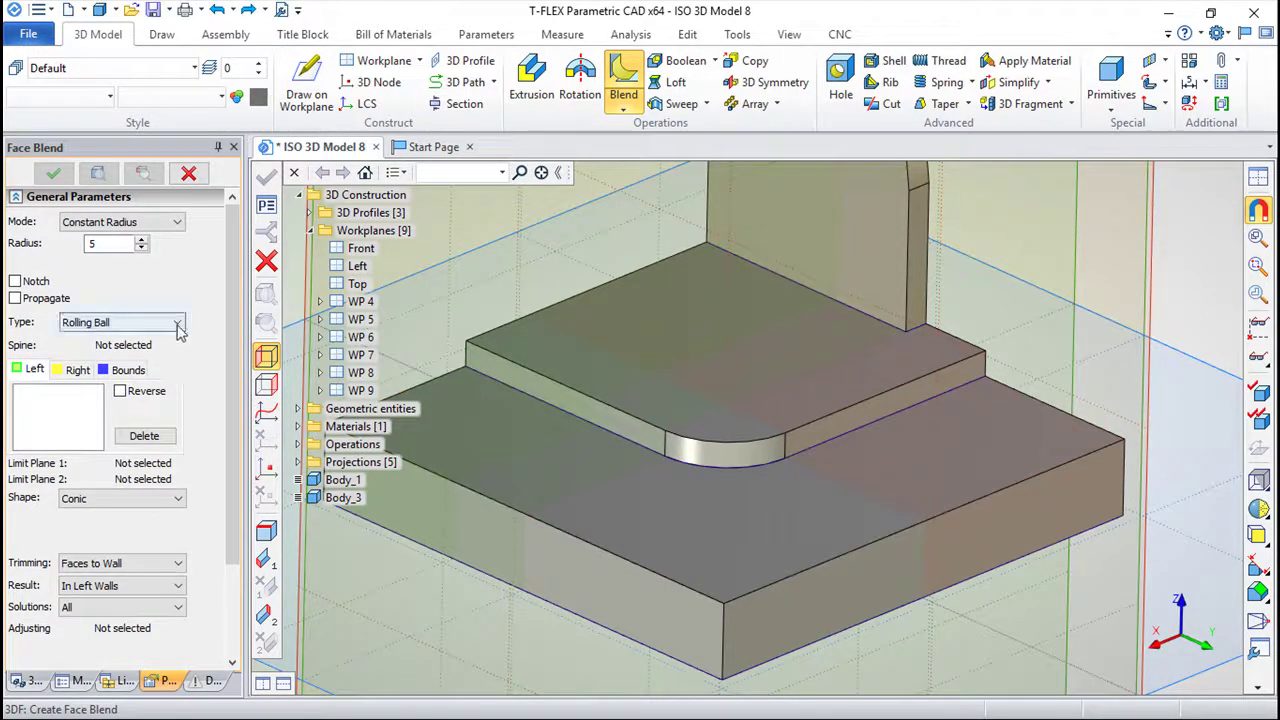
Pick the lower step's top as Left; the raised step's two sides and curved corner as Right.
left_click(527, 445)
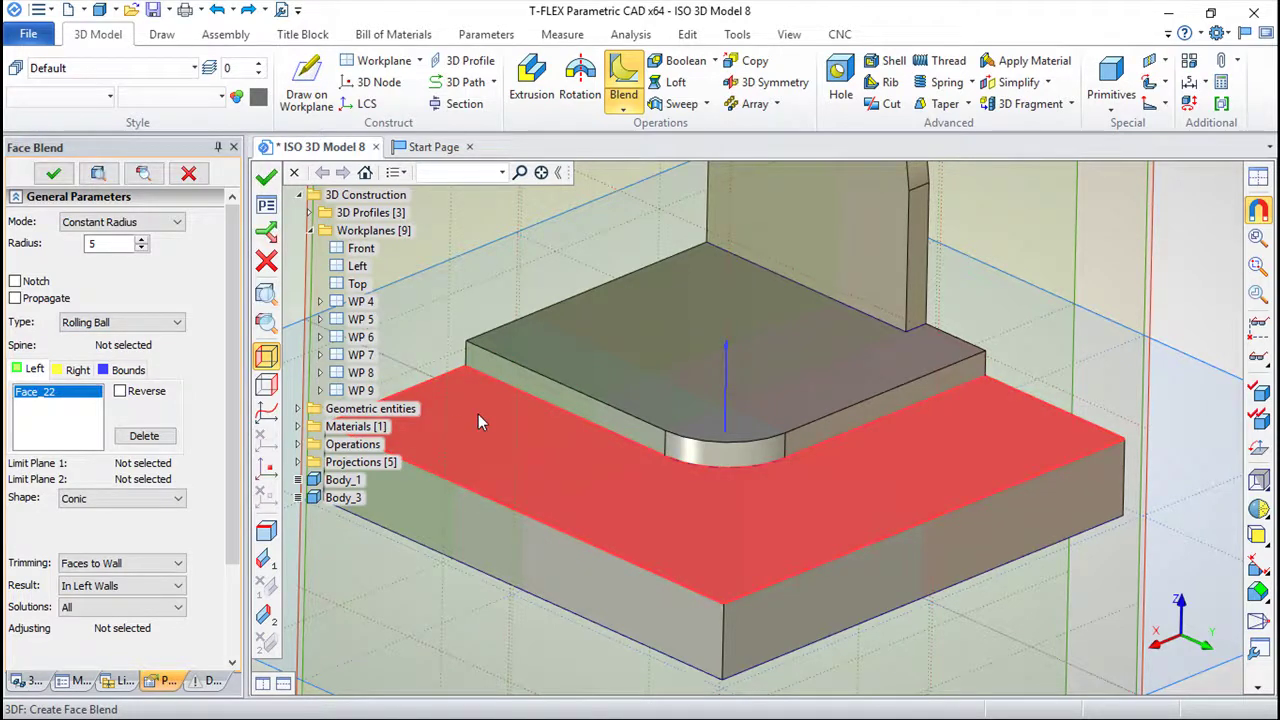
left_click(77, 369)
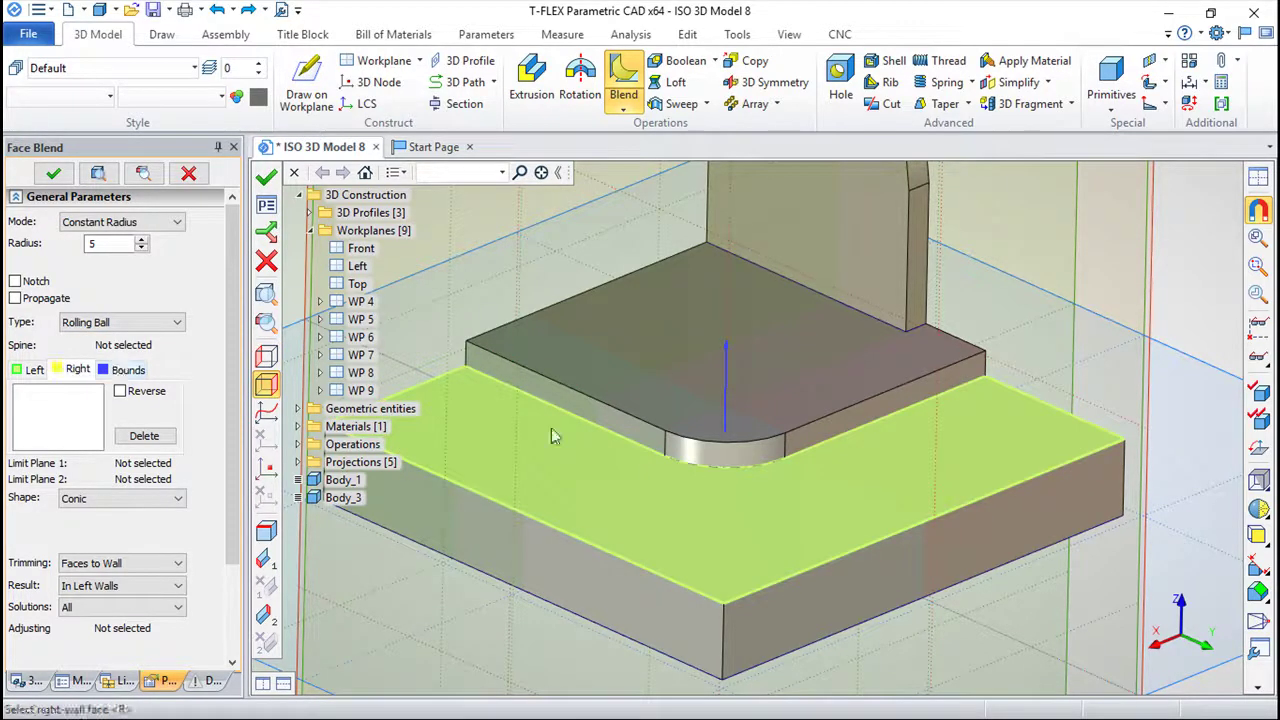
left_click(624, 428)
left_click(745, 458)
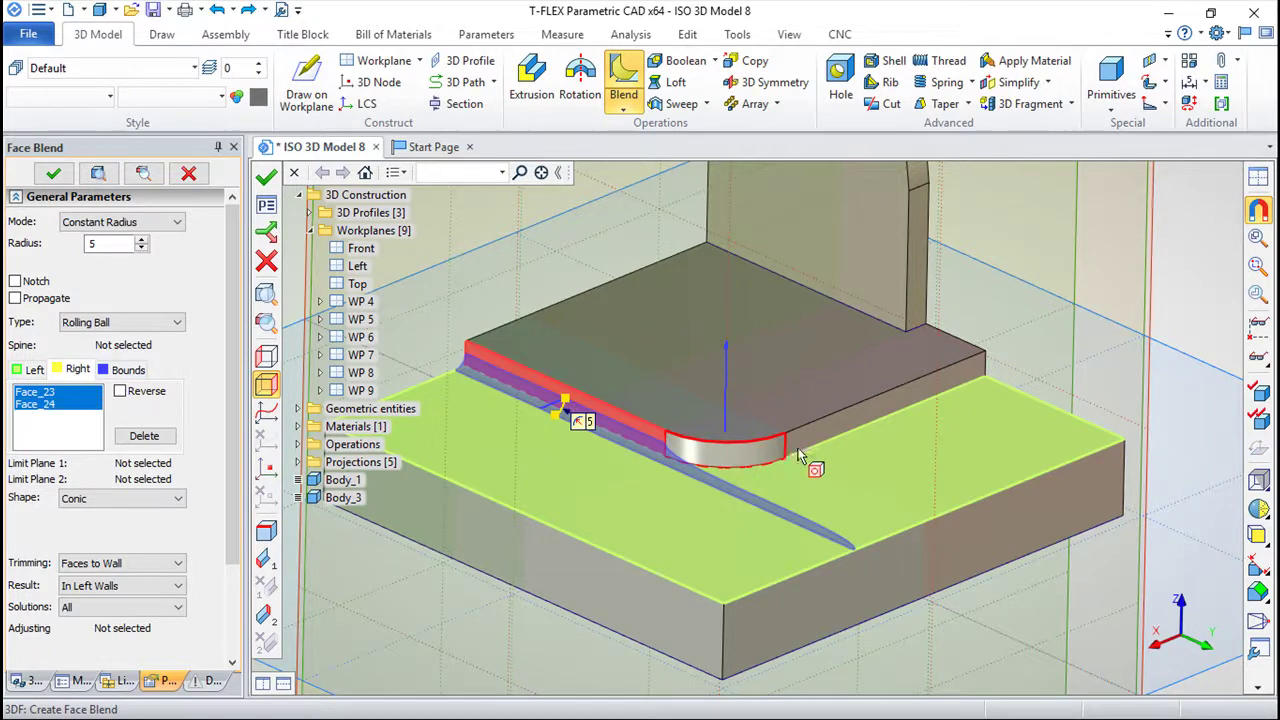
left_click(812, 437)
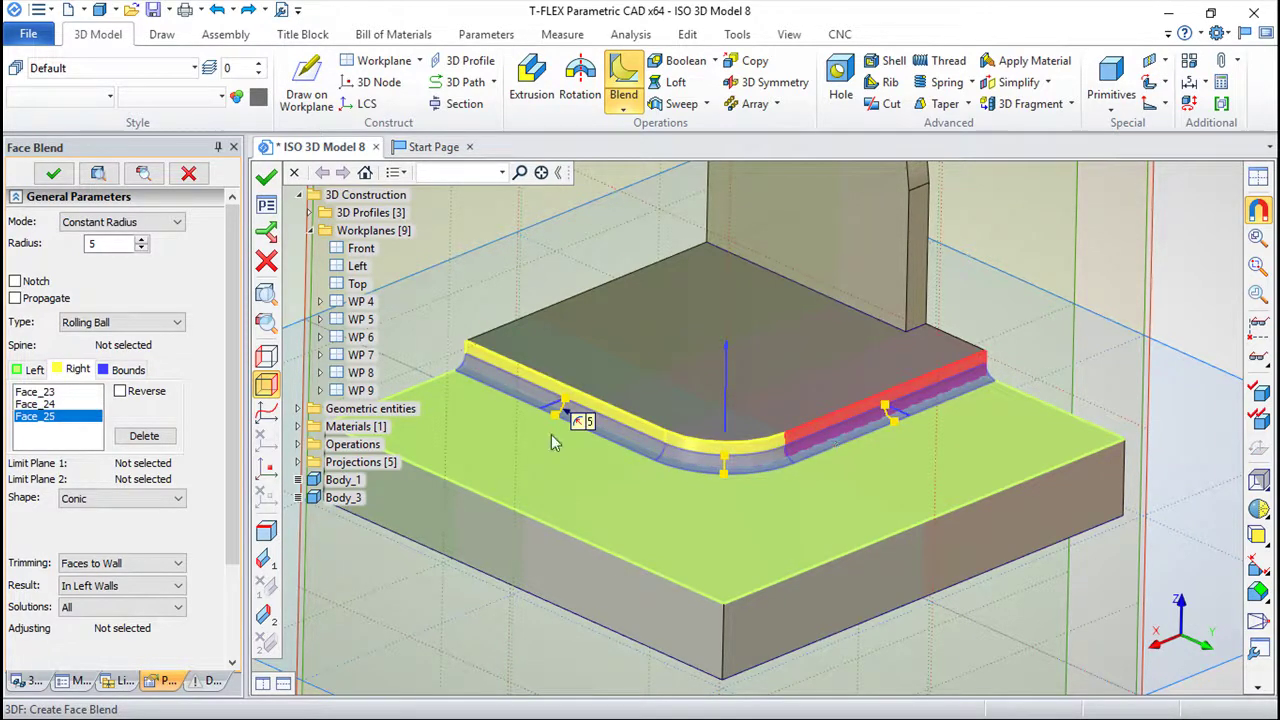
scroll(540, 428, "up", 2)
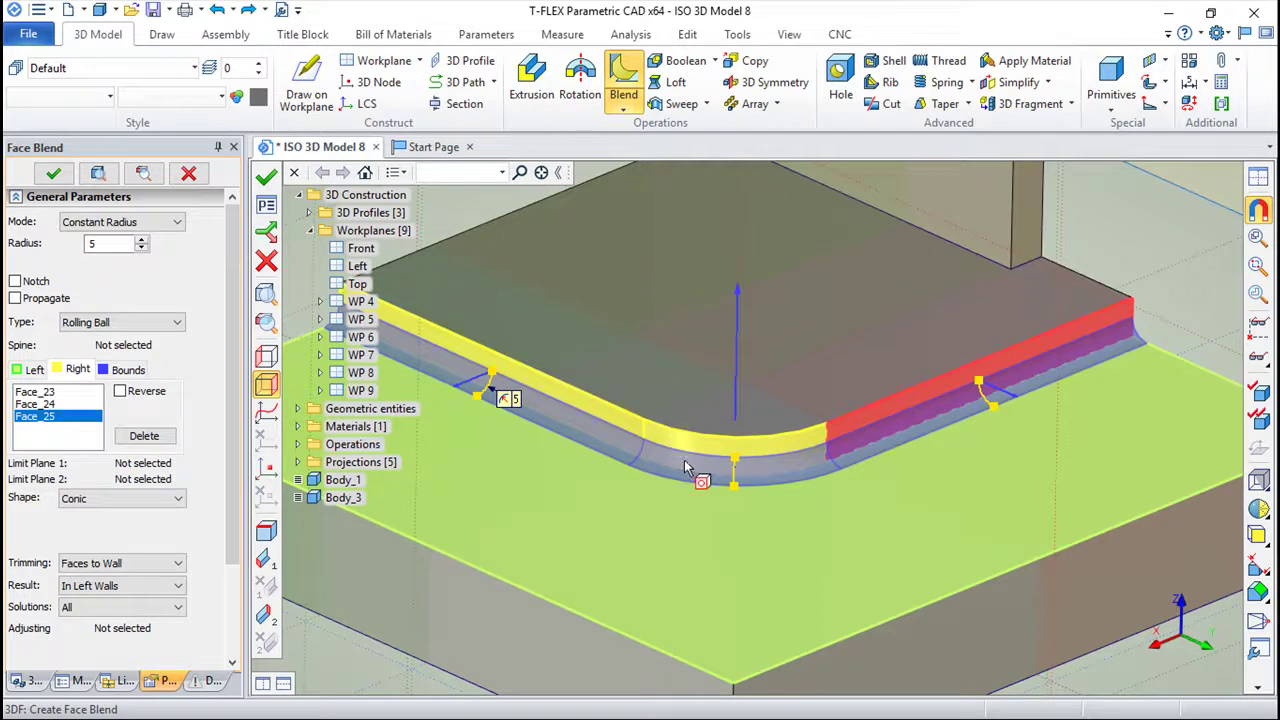
scroll(688, 470, "down", 1)
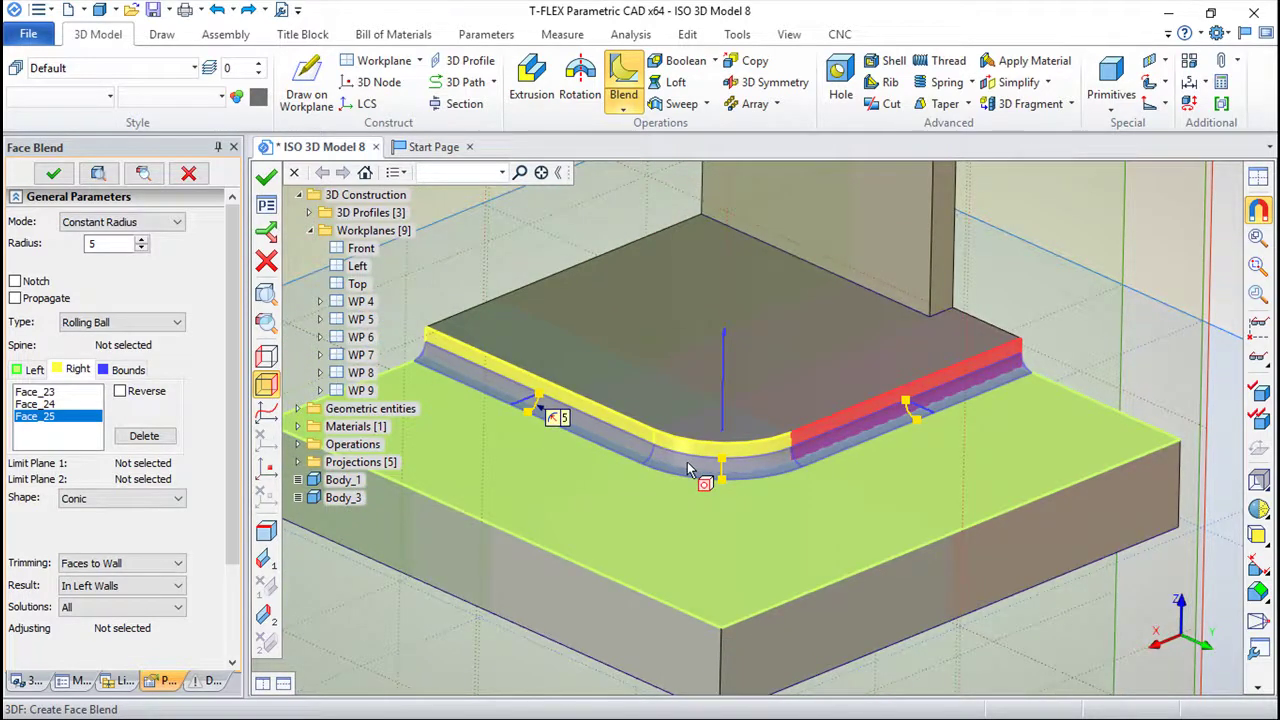
Set the blend bound type to Cliff and pick the raised step's three top edges.
left_click(128, 370)
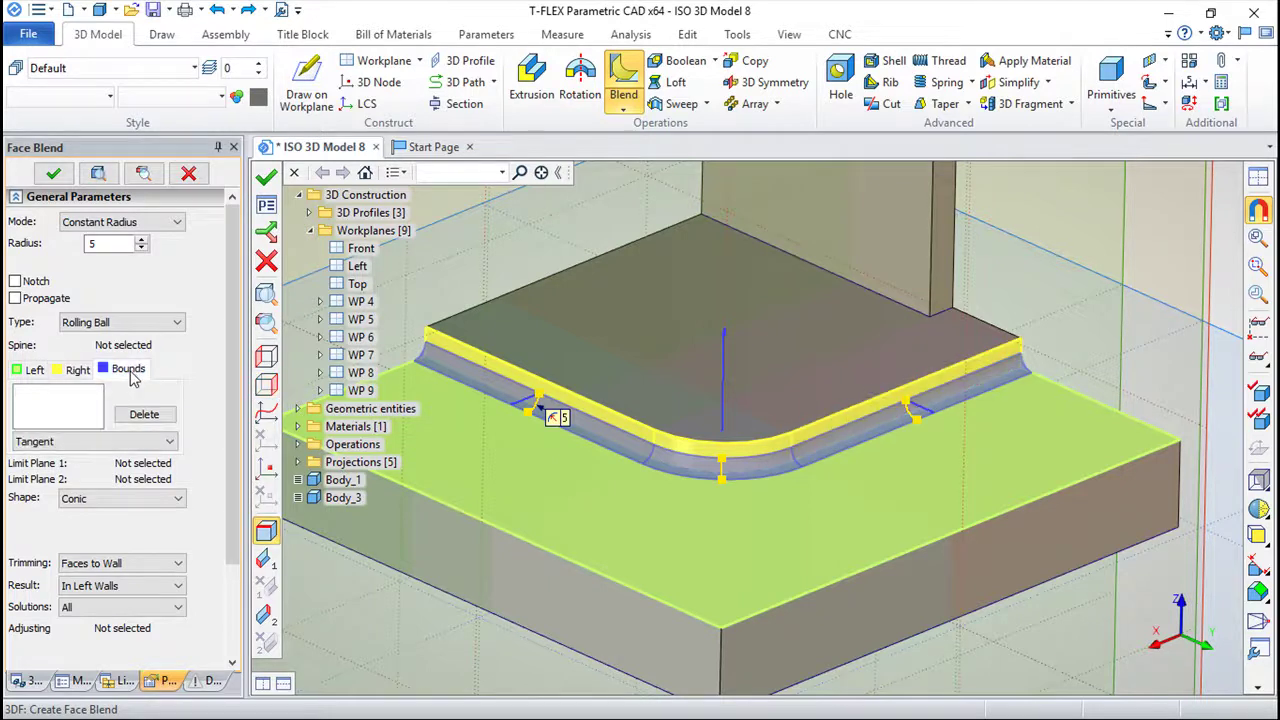
left_click(170, 441)
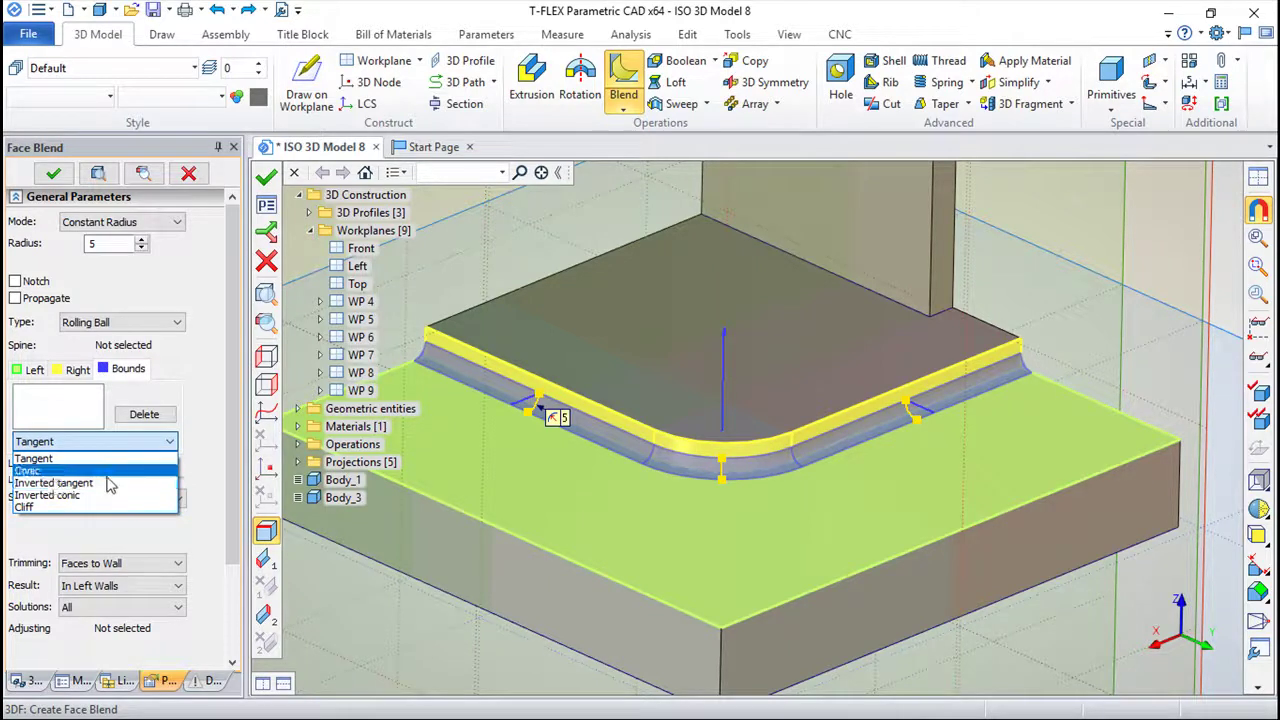
left_click(30, 508)
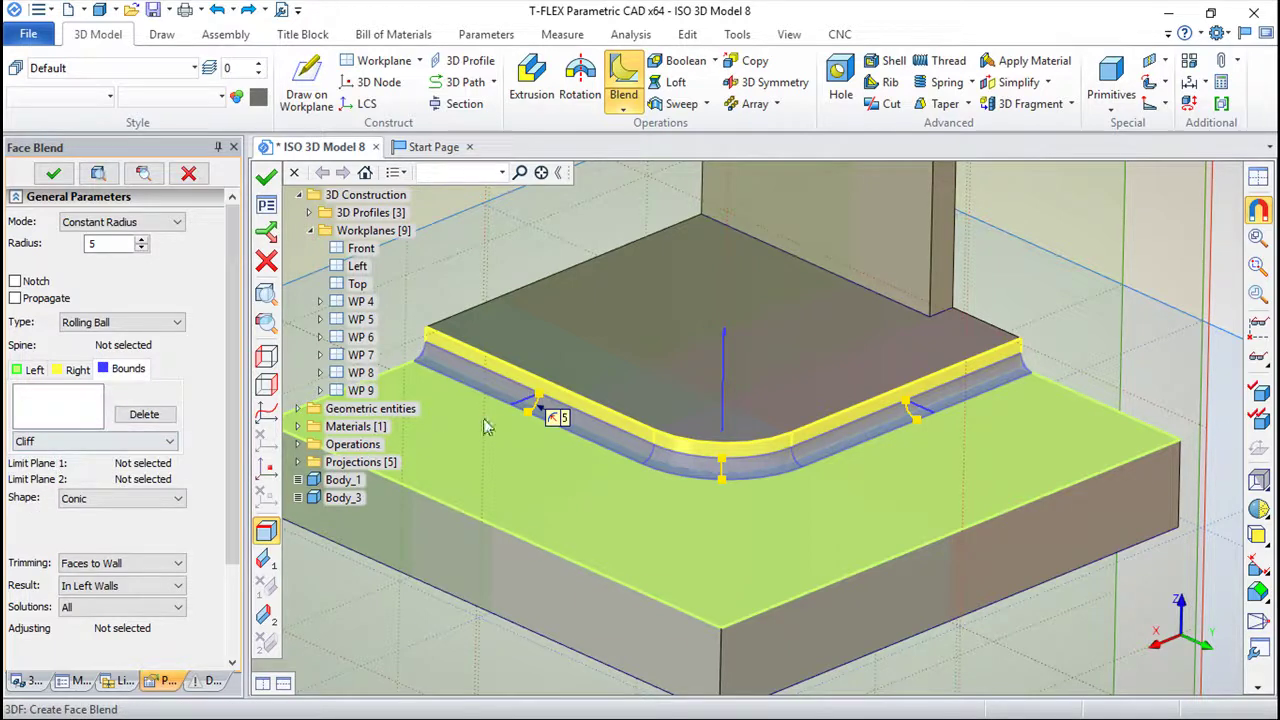
left_click(518, 375)
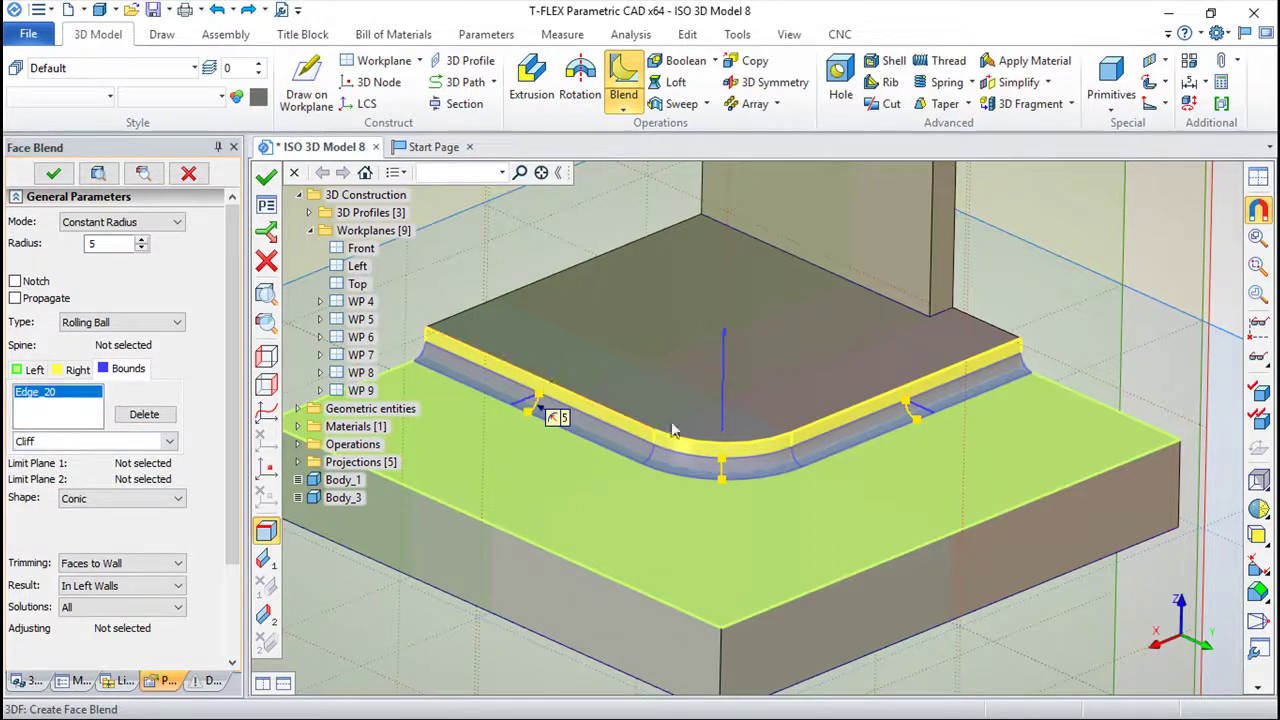
left_click(718, 446)
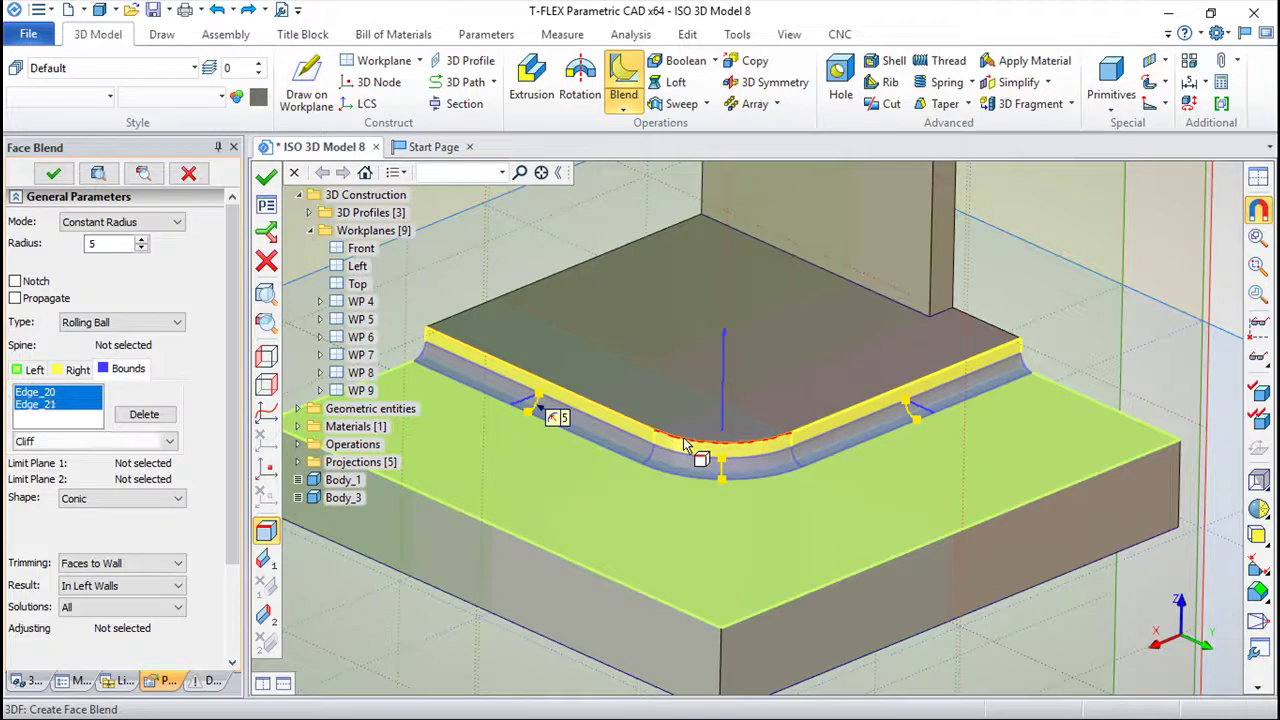
left_click(816, 430)
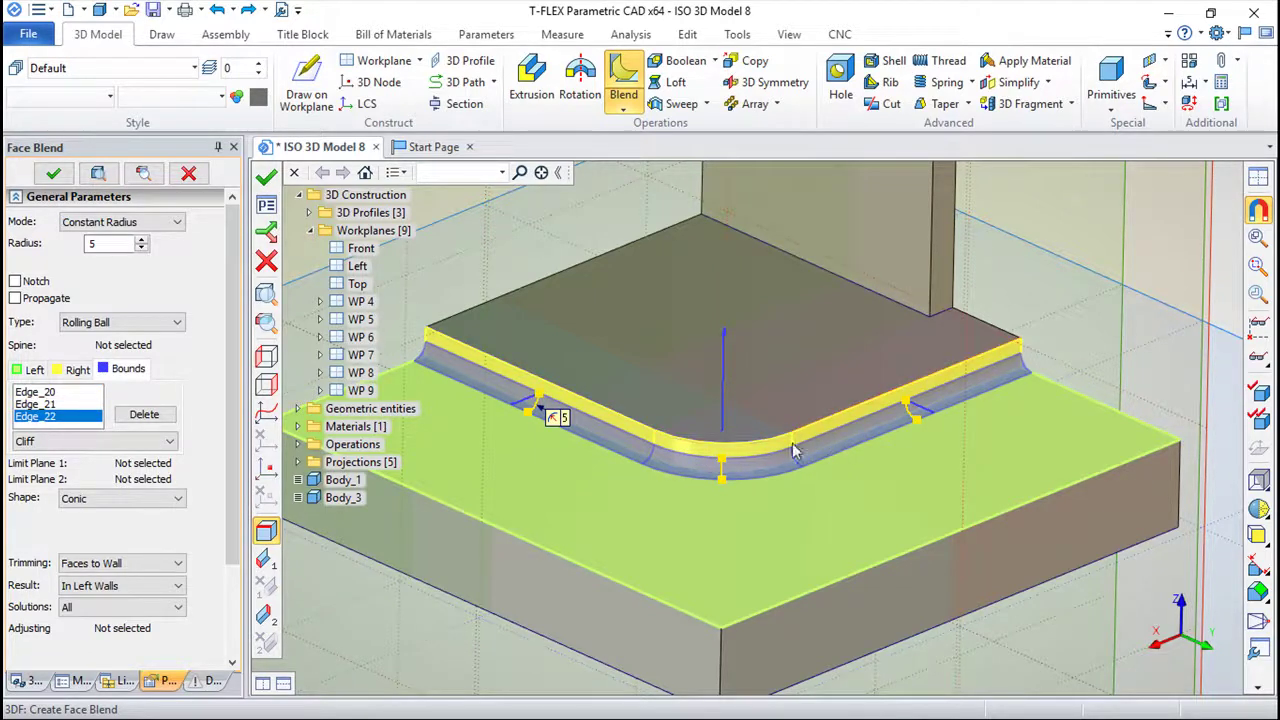
Set the blend radius to 20, drag it larger, and apply the cliff-bounded blend.
double_click(102, 245)
type("20")
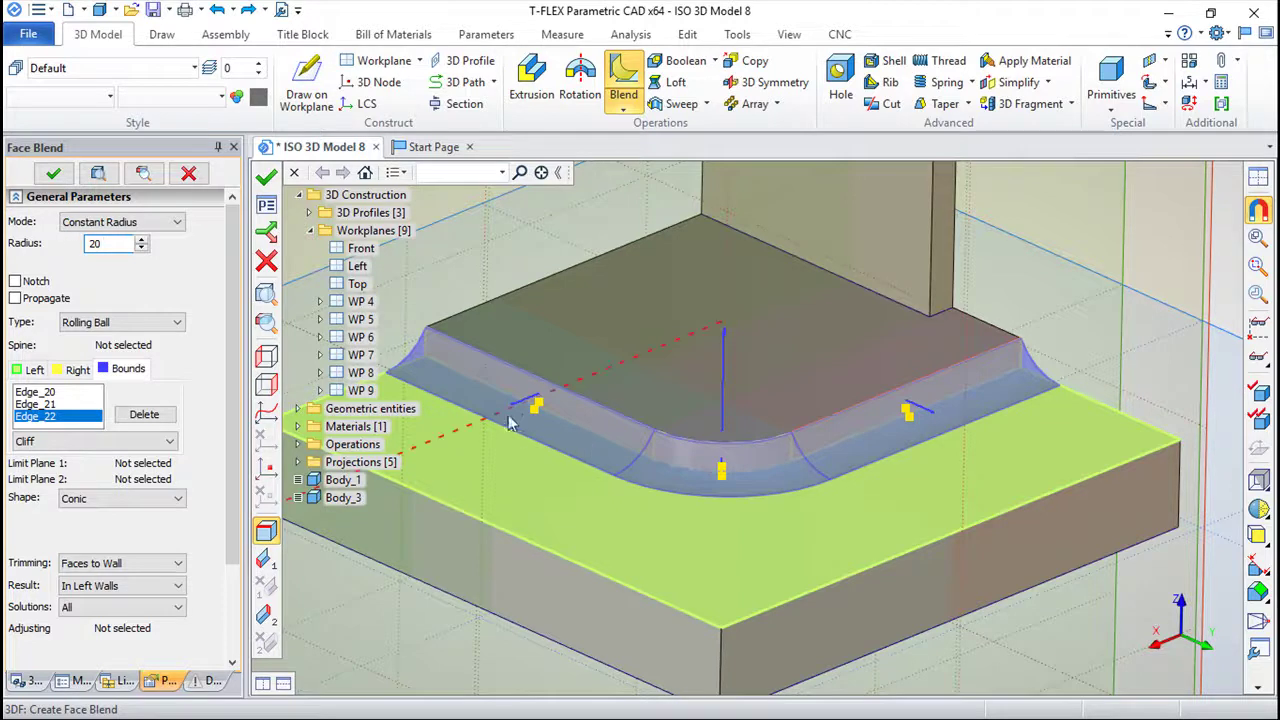
middle_click_drag(545, 475, 676, 506)
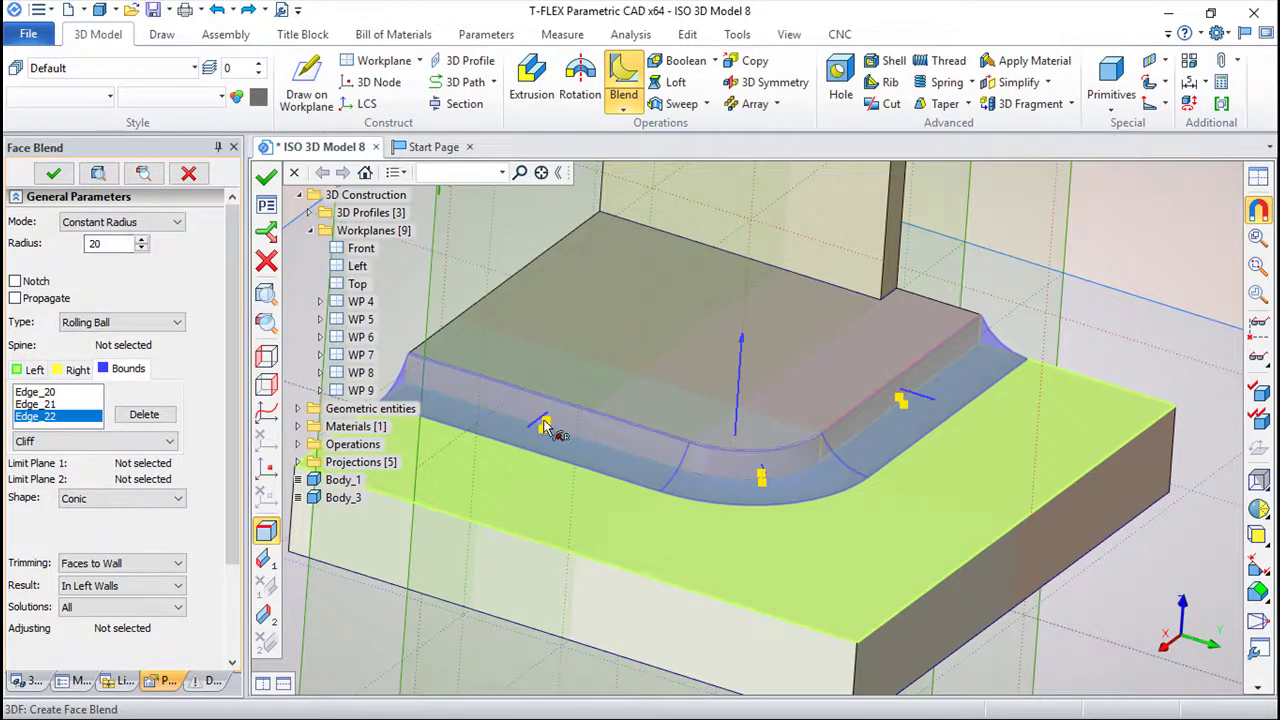
left_click_drag(543, 425, 551, 405)
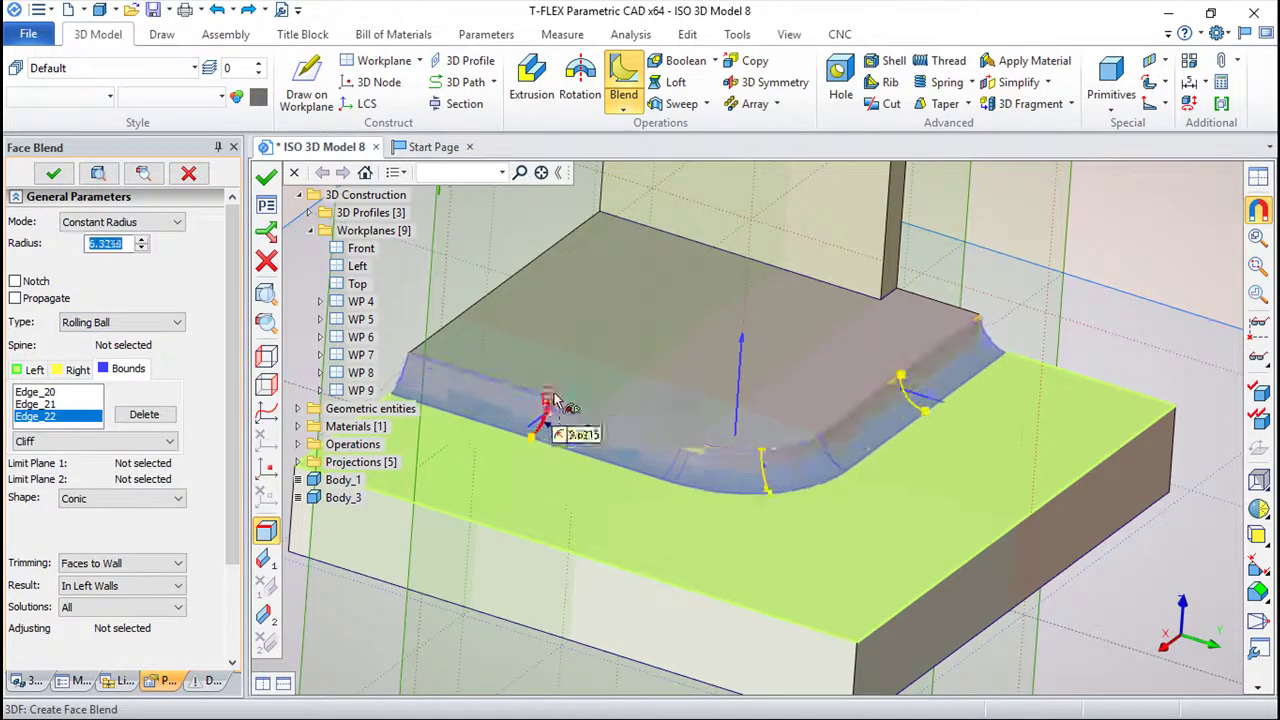
mouse_move(588, 333)
left_mouse_down()
mouse_move(597, 286)
mouse_move(600, 374)
mouse_move(596, 256)
mouse_move(585, 358)
mouse_move(580, 295)
mouse_move(572, 337)
left_mouse_up()
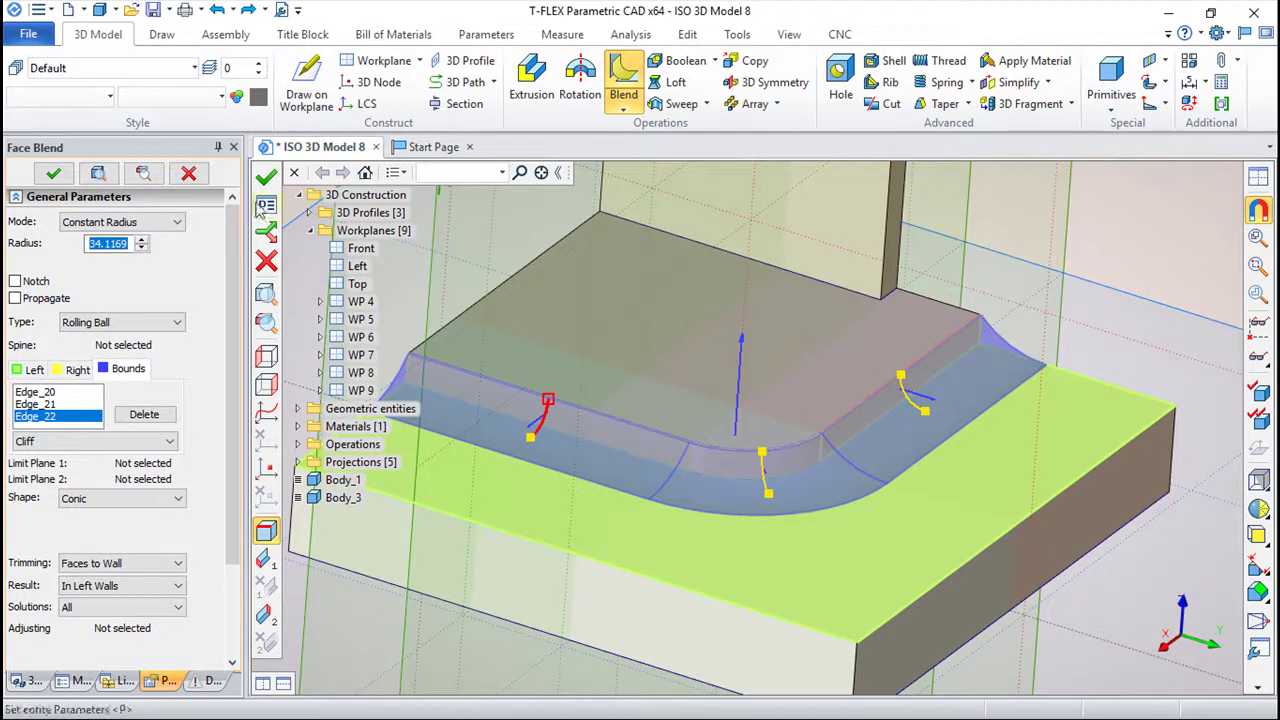
left_click(266, 176)
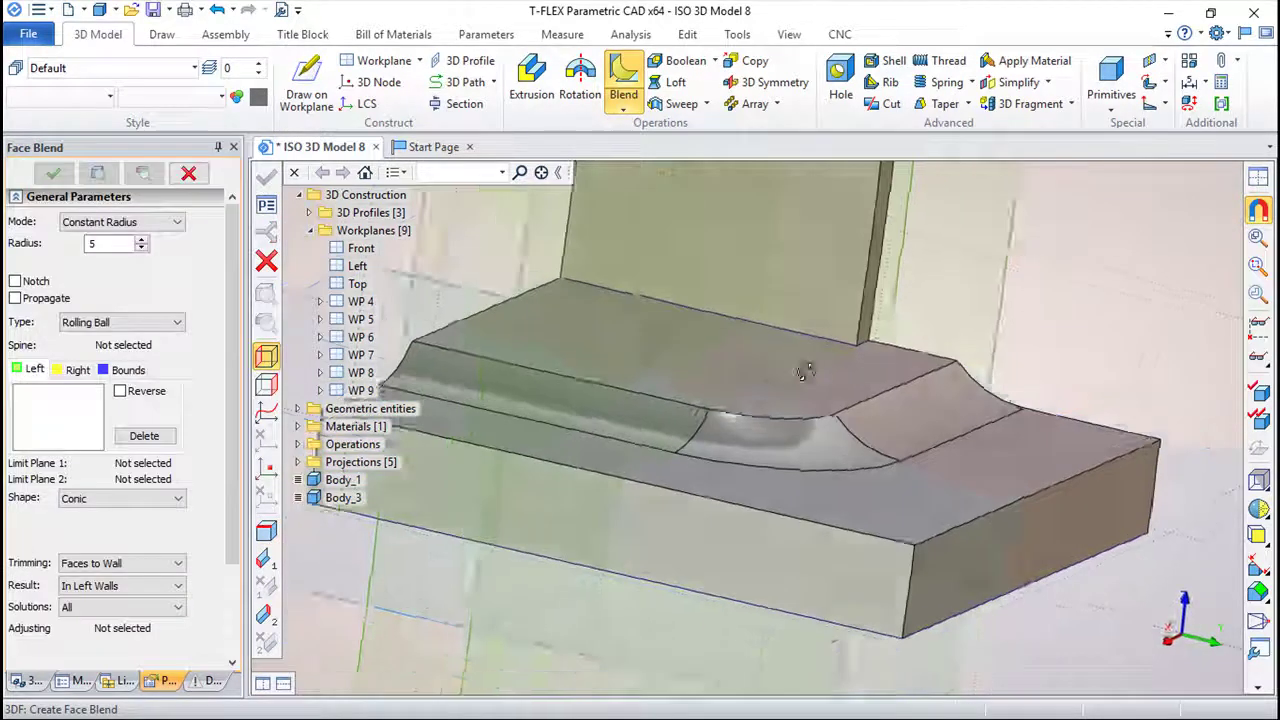
mouse_move(727, 430)
middle_mouse_down()
mouse_move(1229, 362)
mouse_move(897, 432)
mouse_move(914, 543)
mouse_move(643, 371)
mouse_move(609, 371)
mouse_move(612, 381)
middle_mouse_up()
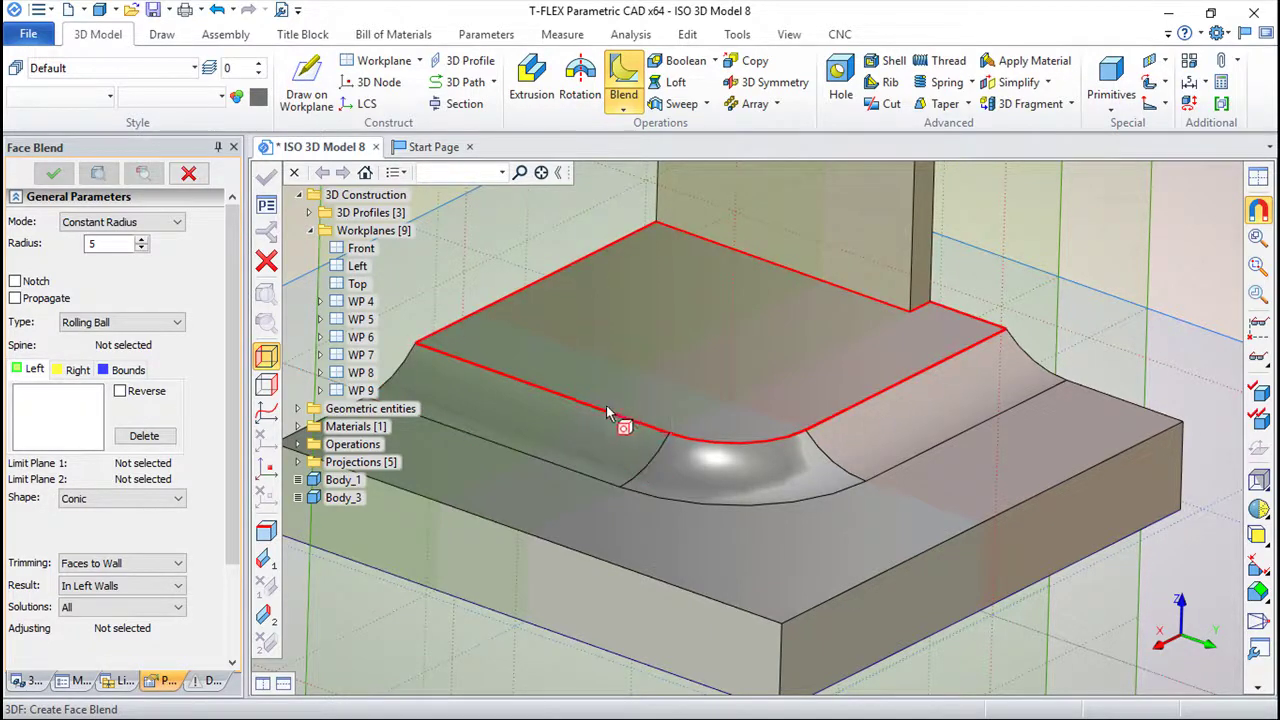
Close the Face Blend command and turn the model to face the vertical plate.
left_click(266, 176)
mouse_move(684, 372)
middle_mouse_down()
mouse_move(596, 462)
mouse_move(594, 484)
middle_mouse_up()
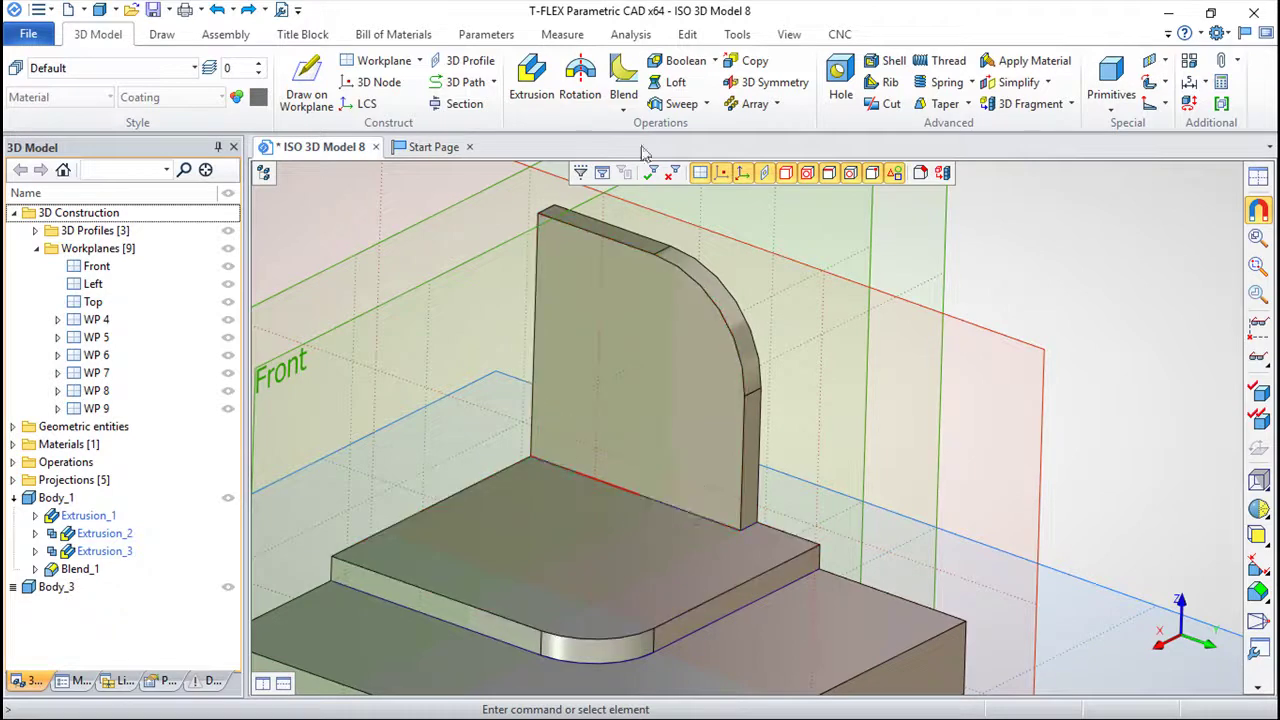
Start a face blend from the top face below the plate to the plate face, radius 33.547.
left_click(623, 80)
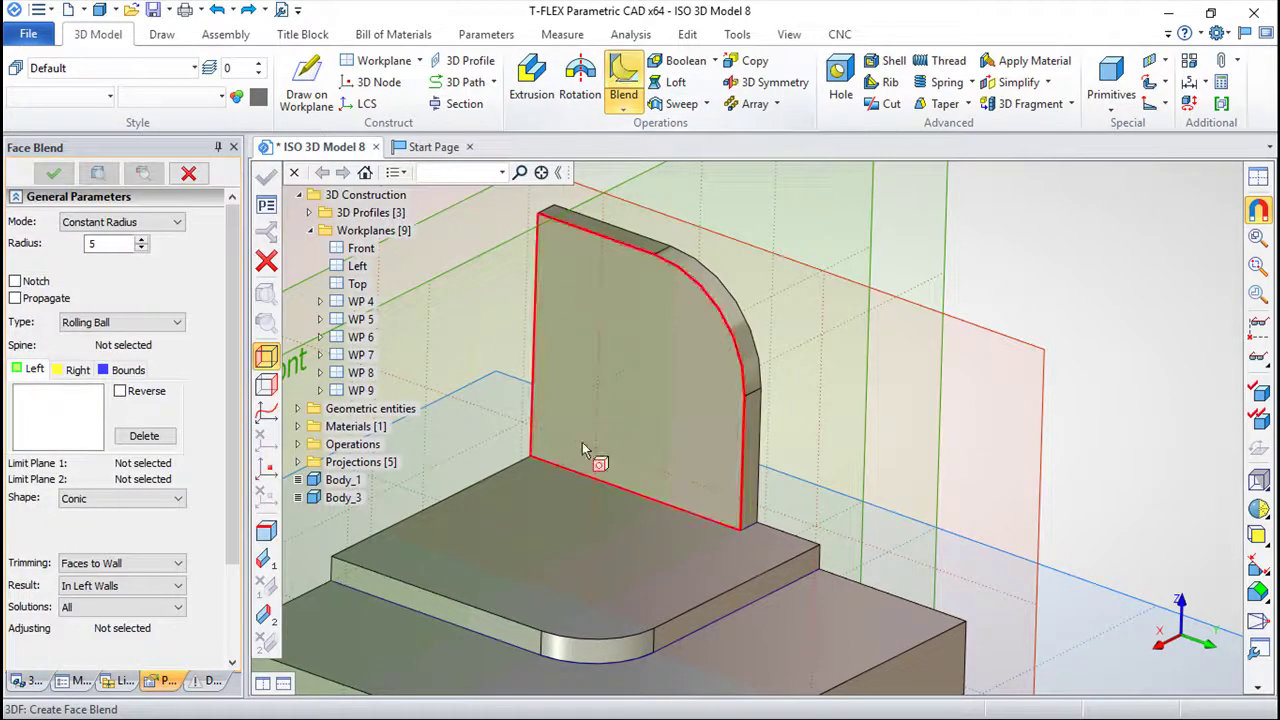
left_click(550, 547)
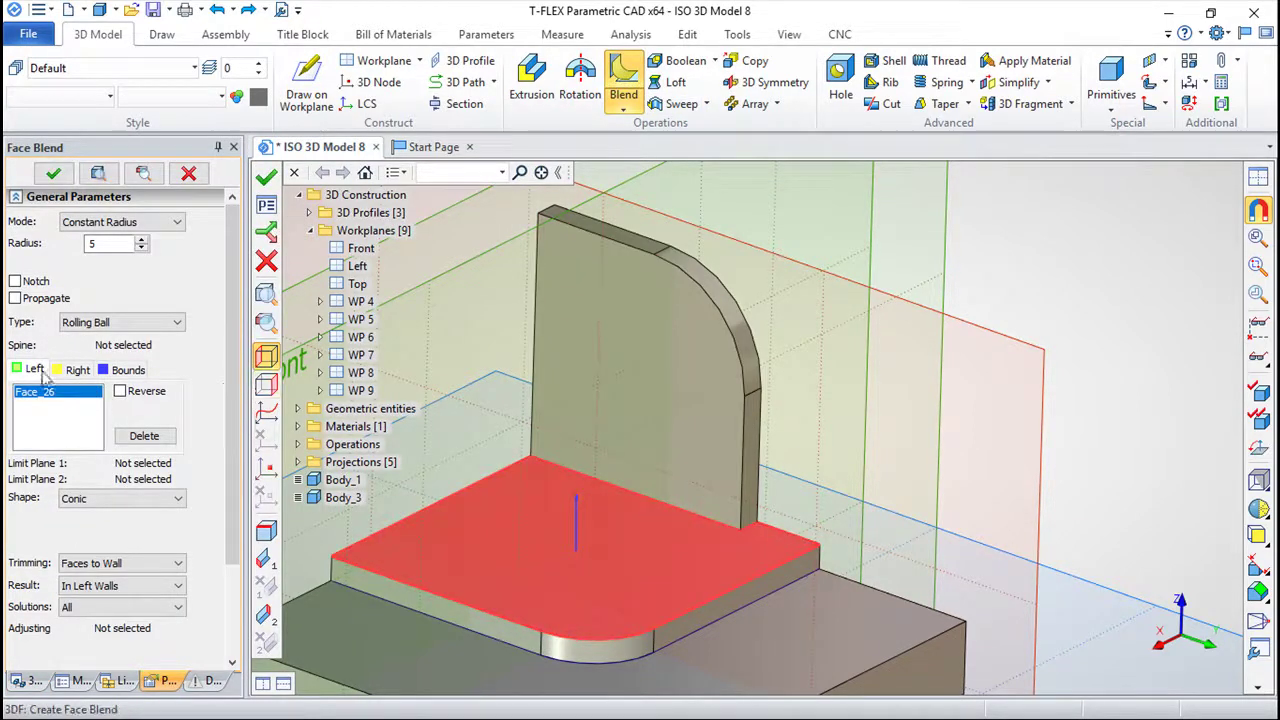
left_click(72, 369)
left_click(662, 355)
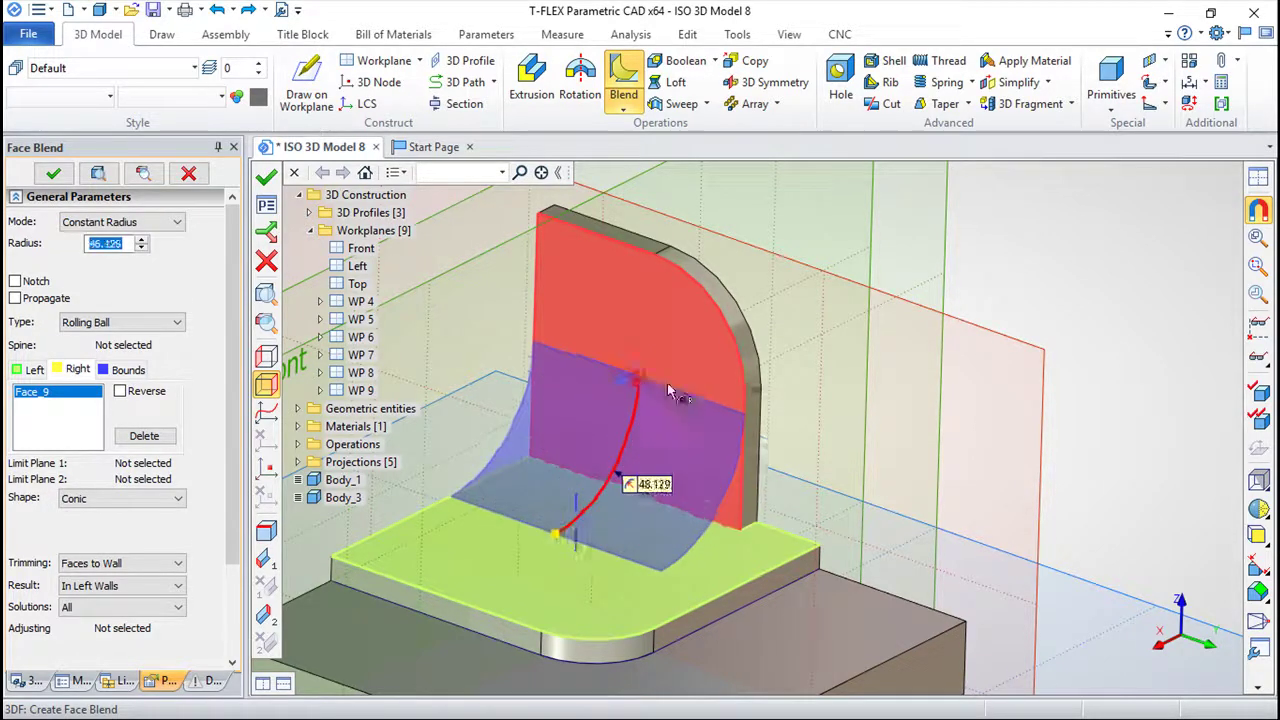
left_click_drag(634, 483, 640, 490)
mouse_move(563, 619)
middle_mouse_down()
mouse_move(806, 608)
mouse_move(520, 520)
middle_mouse_up()
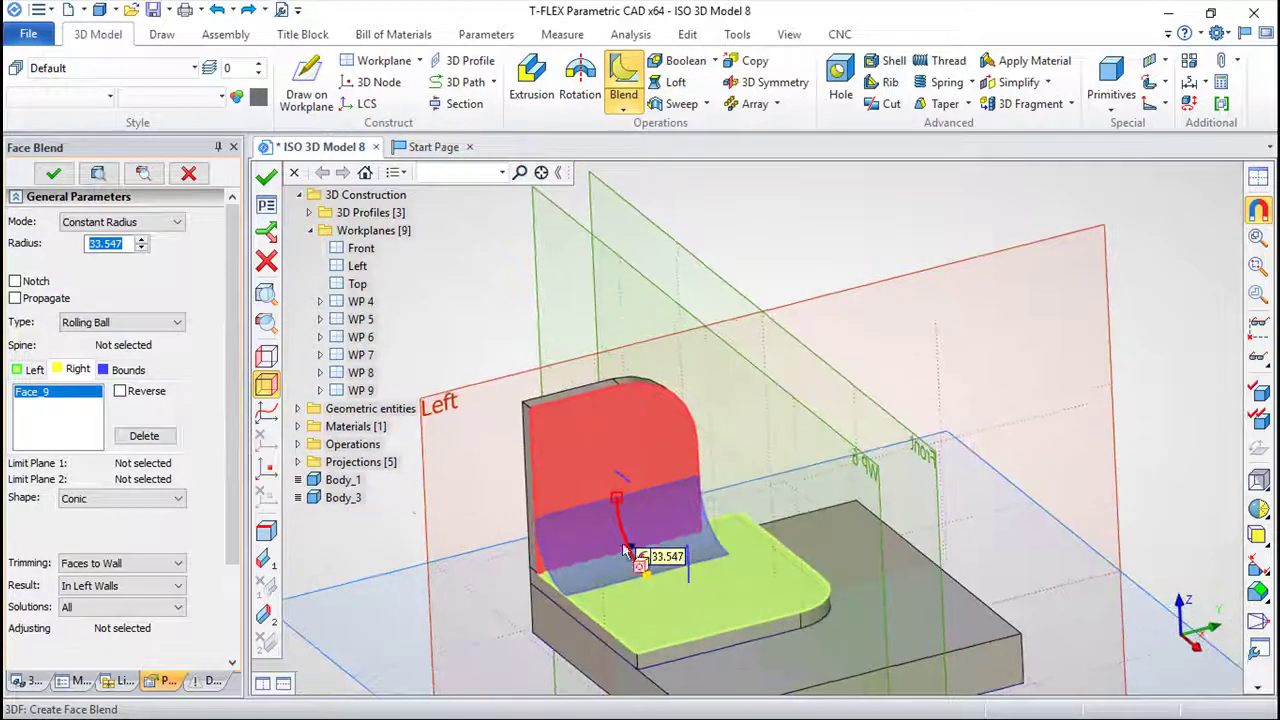
Limit the plate-base blend between workplanes WP 6 and Front.
left_click(264, 563)
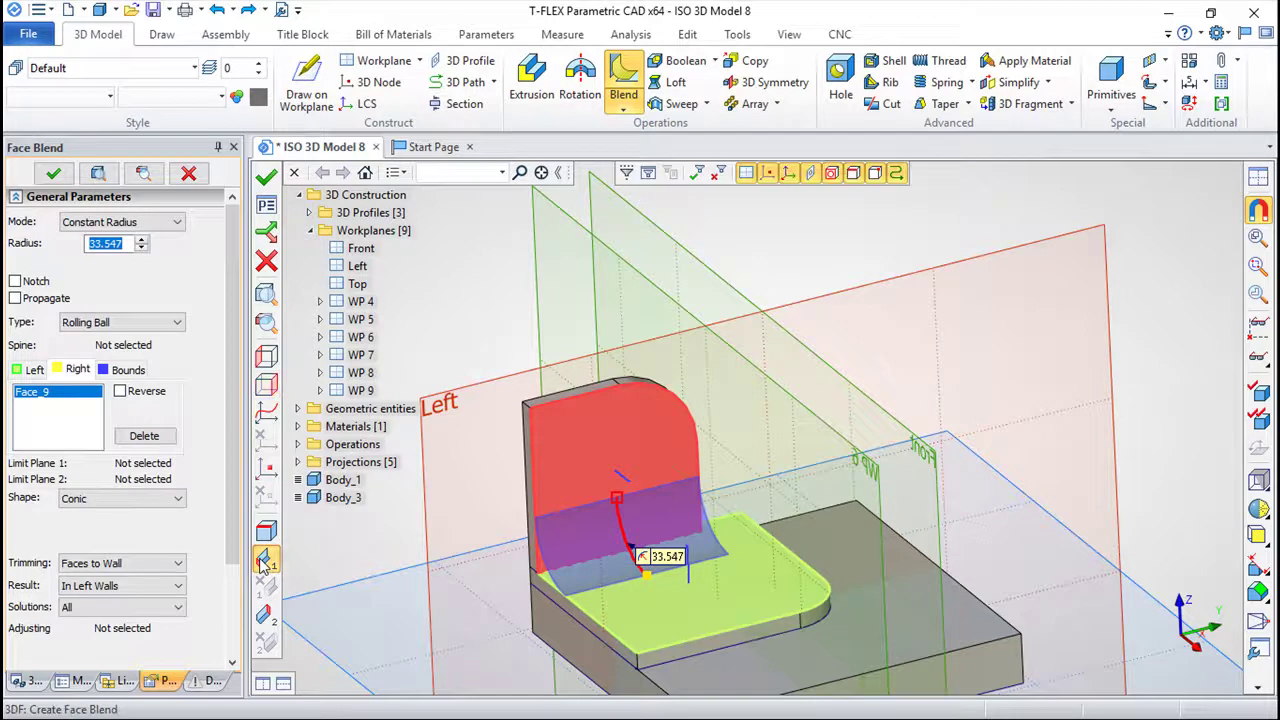
left_click(641, 283)
left_click(266, 620)
left_click(728, 285)
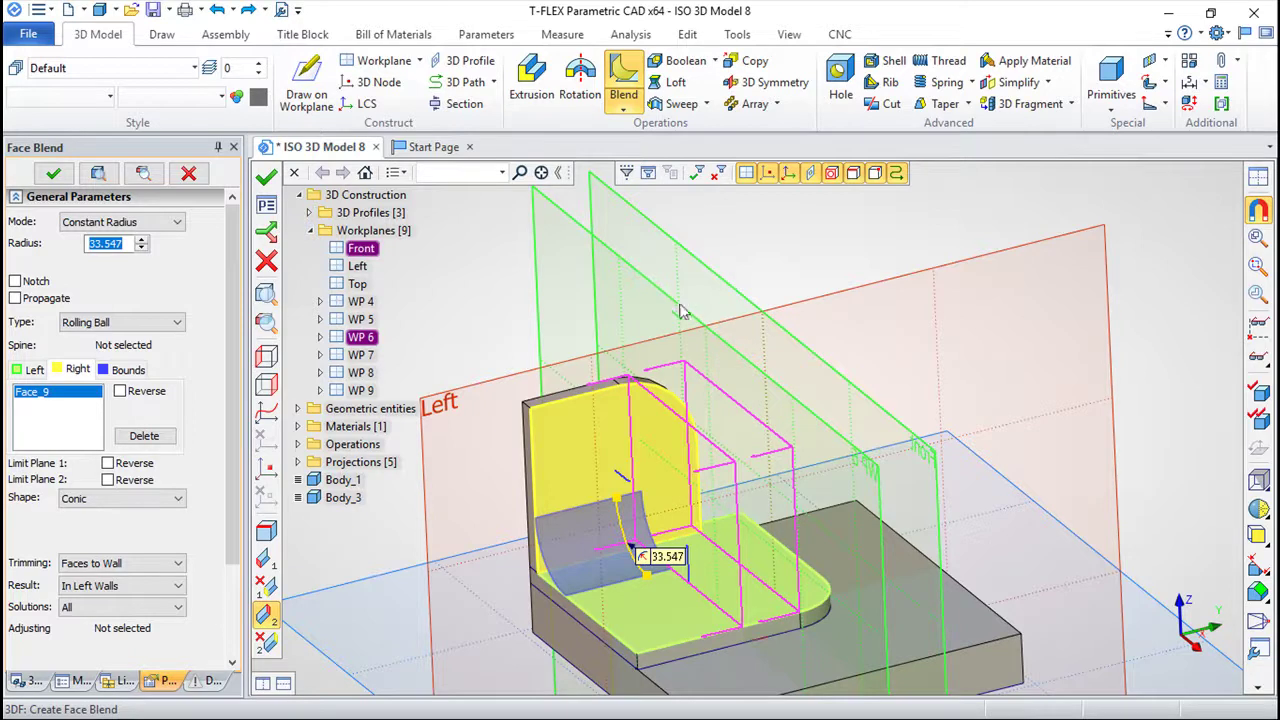
middle_click_drag(680, 312, 737, 537)
Confirm the plate-base face blend, zoom in to inspect it, then undo it.
left_click(266, 176)
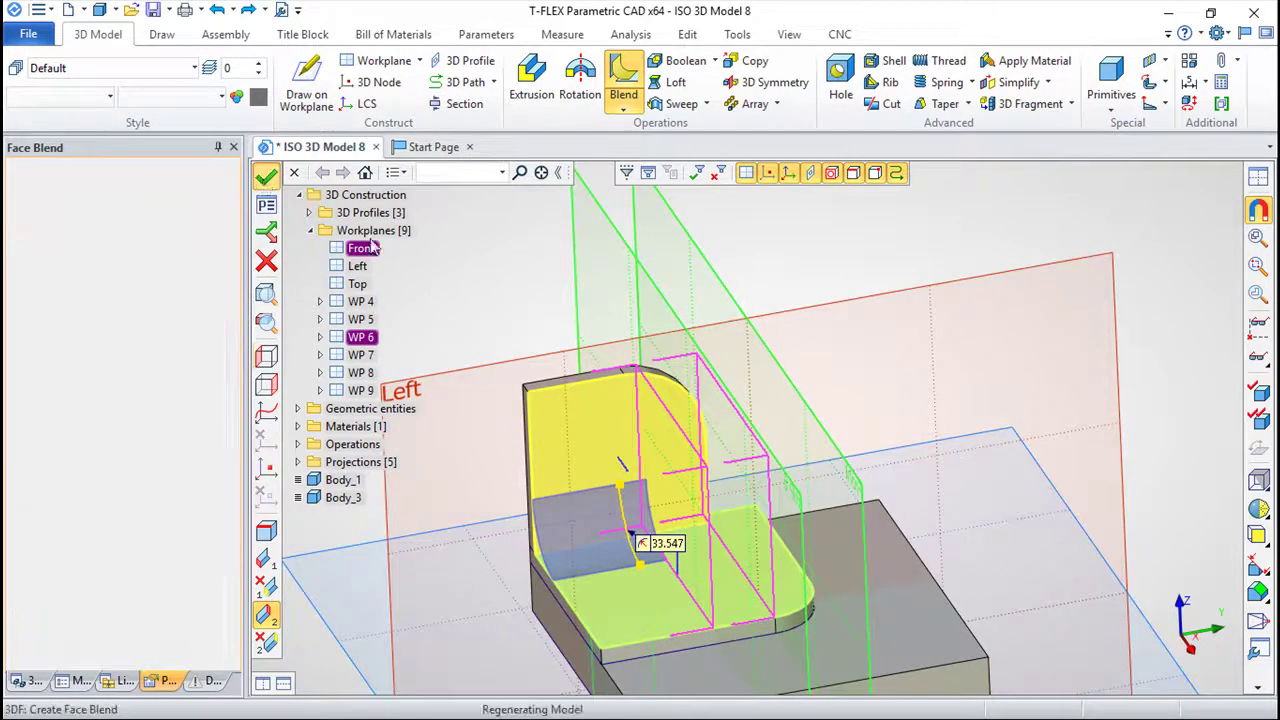
middle_click_drag(372, 248, 660, 447)
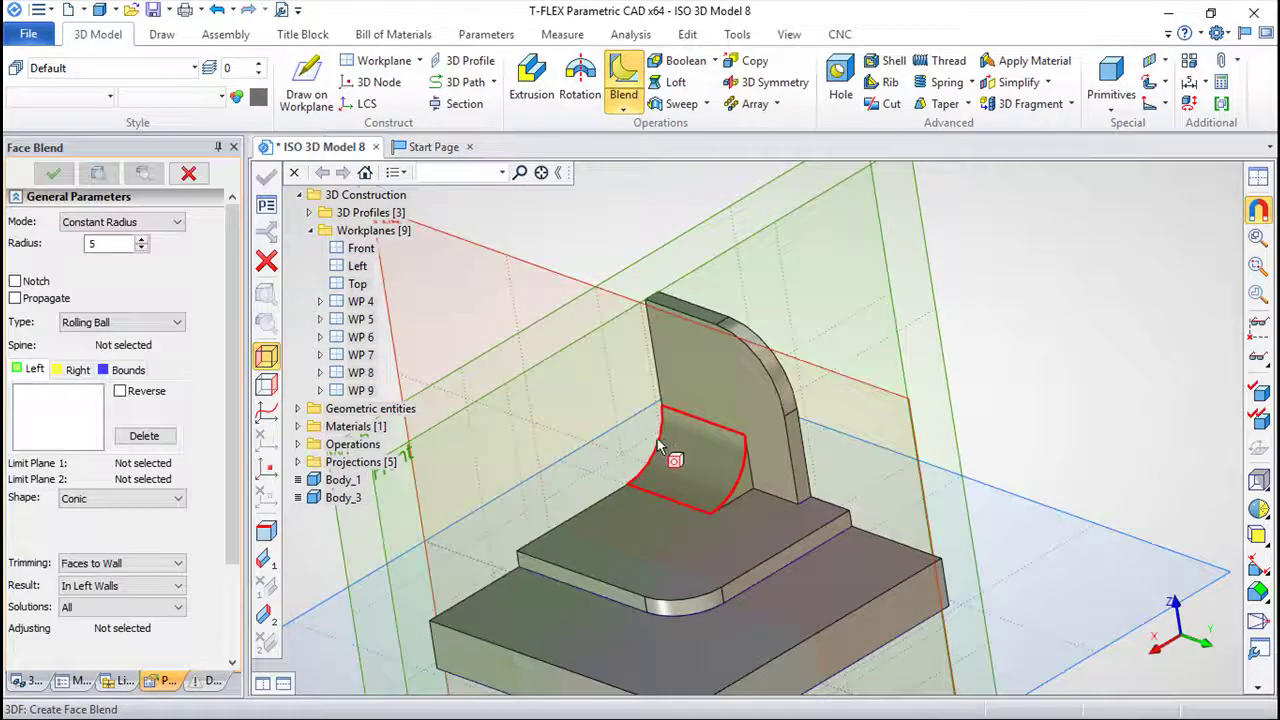
scroll(660, 447, "up", 2)
scroll(630, 470, "up", 2)
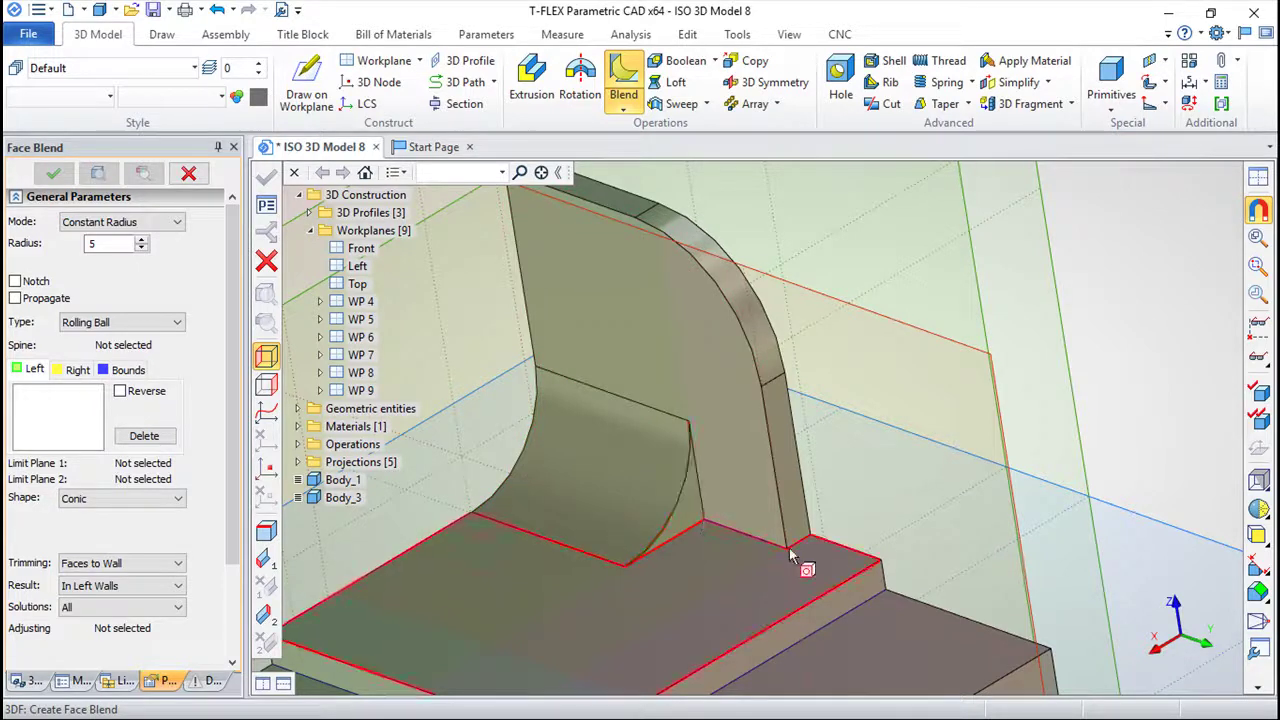
mouse_move(703, 531)
right_mouse_down()
mouse_move(898, 479)
mouse_move(818, 512)
mouse_move(803, 499)
right_mouse_up()
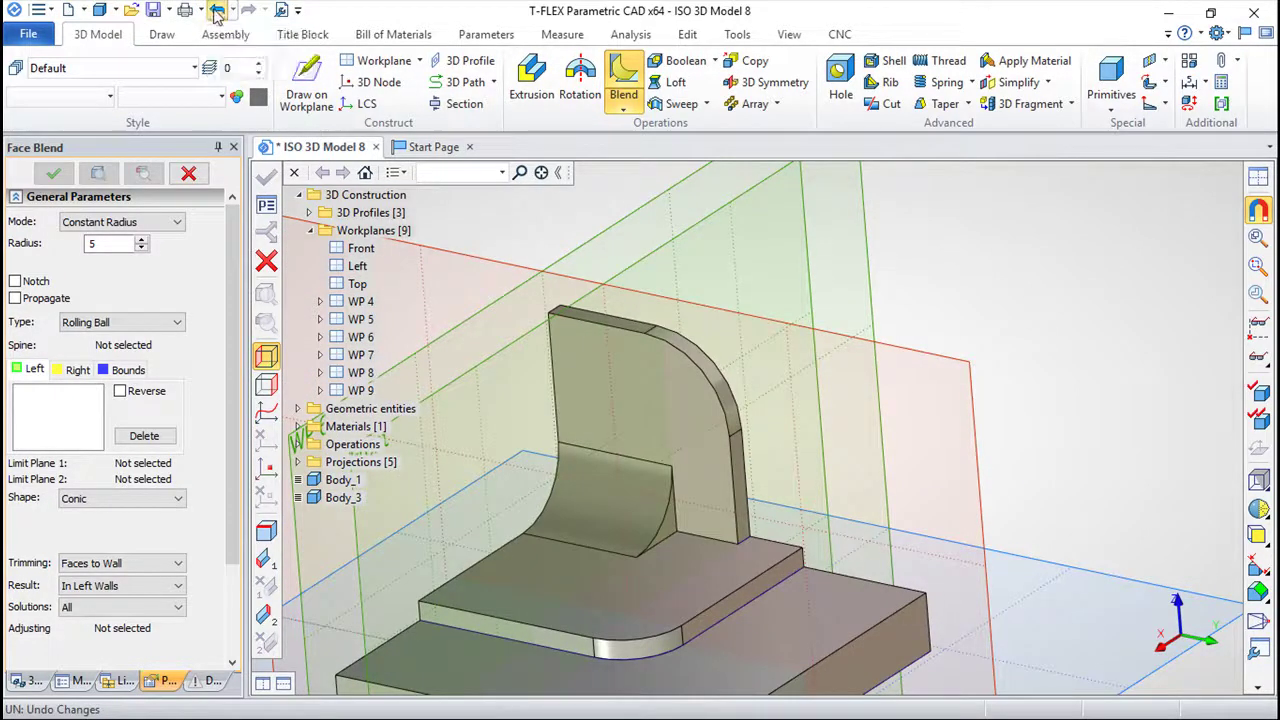
left_click(216, 9)
right_click_drag(695, 507, 834, 516)
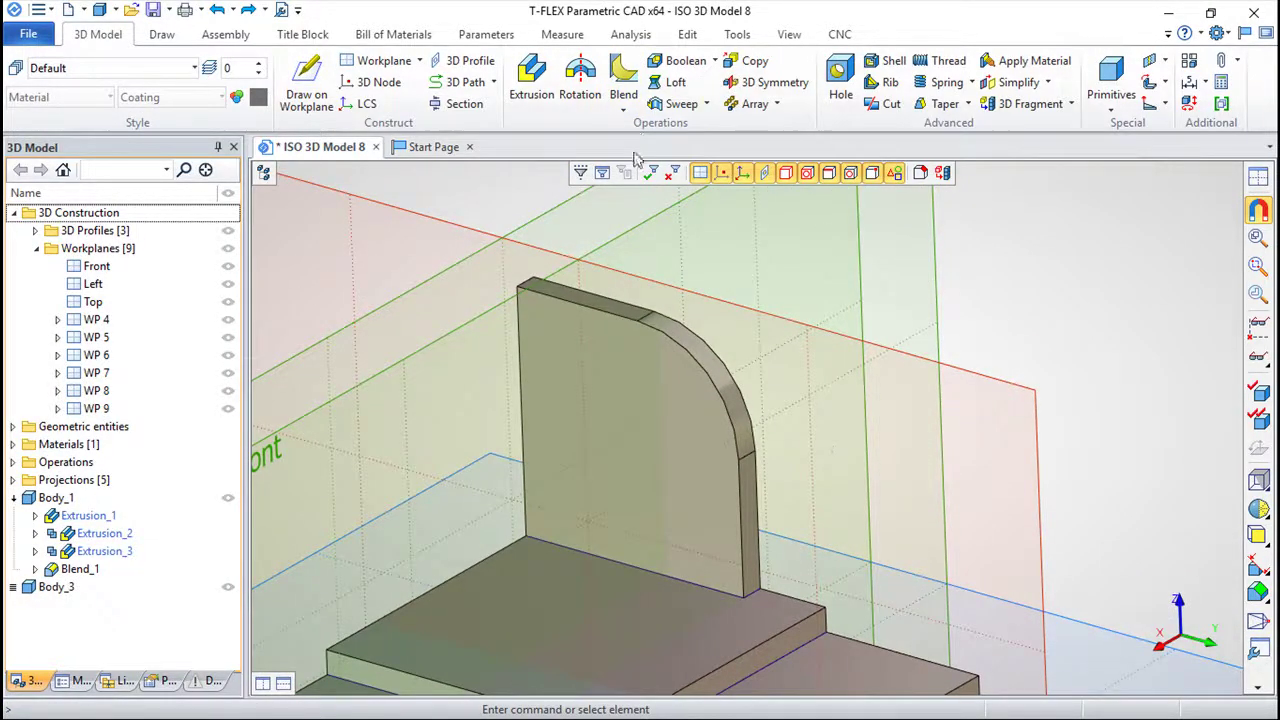
left_click(623, 100)
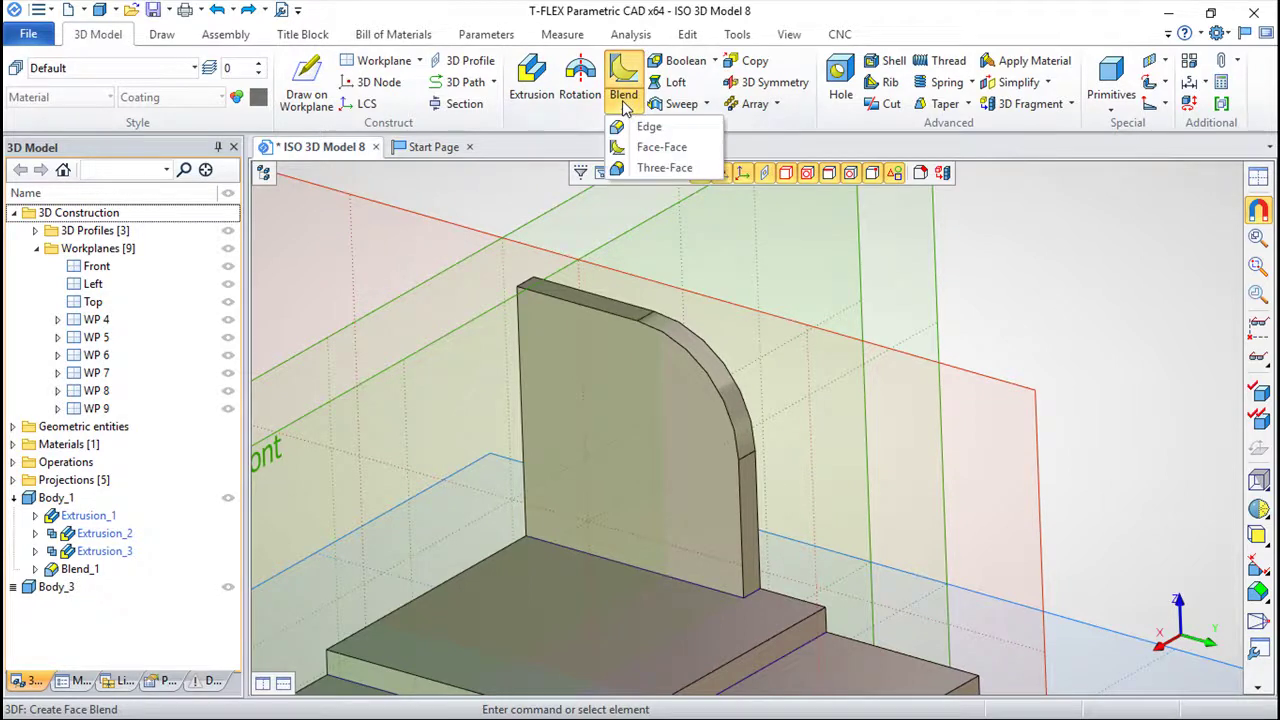
left_click(655, 169)
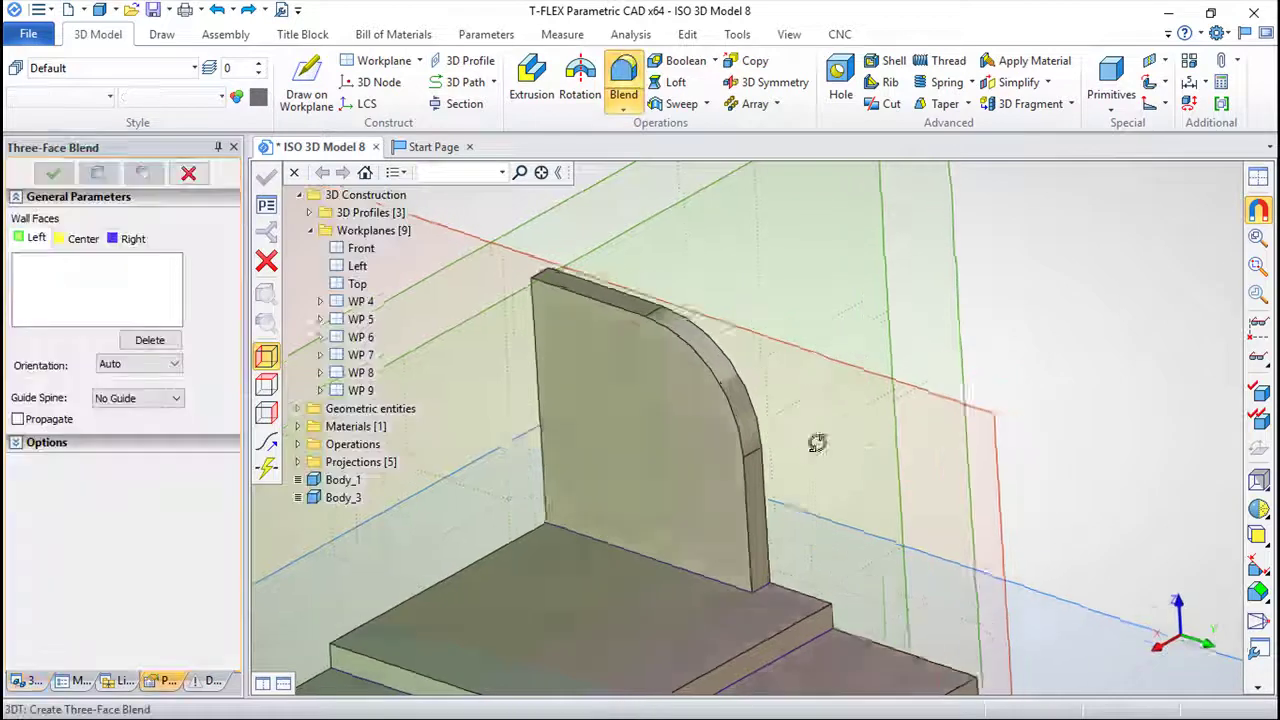
mouse_move(820, 448)
middle_mouse_down()
mouse_move(615, 428)
mouse_move(755, 457)
mouse_move(803, 449)
middle_mouse_up()
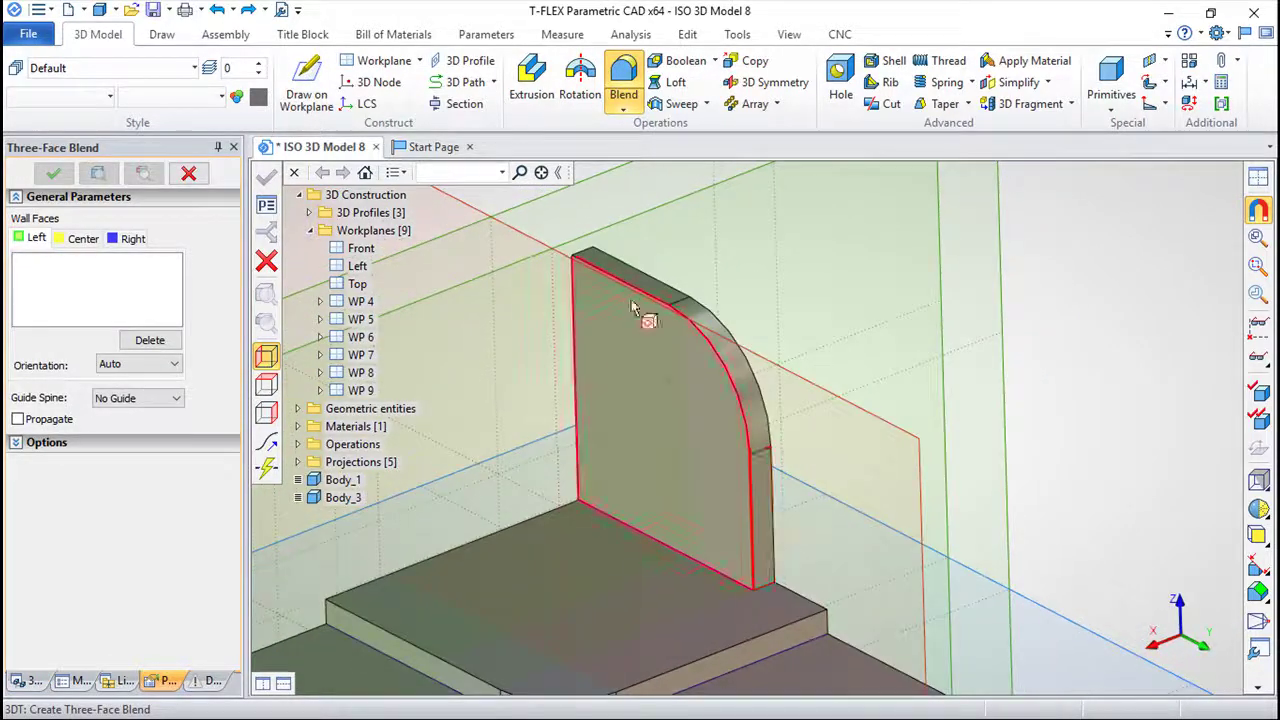
mouse_move(806, 520)
middle_mouse_down()
mouse_move(837, 520)
mouse_move(820, 531)
mouse_move(902, 556)
middle_mouse_up()
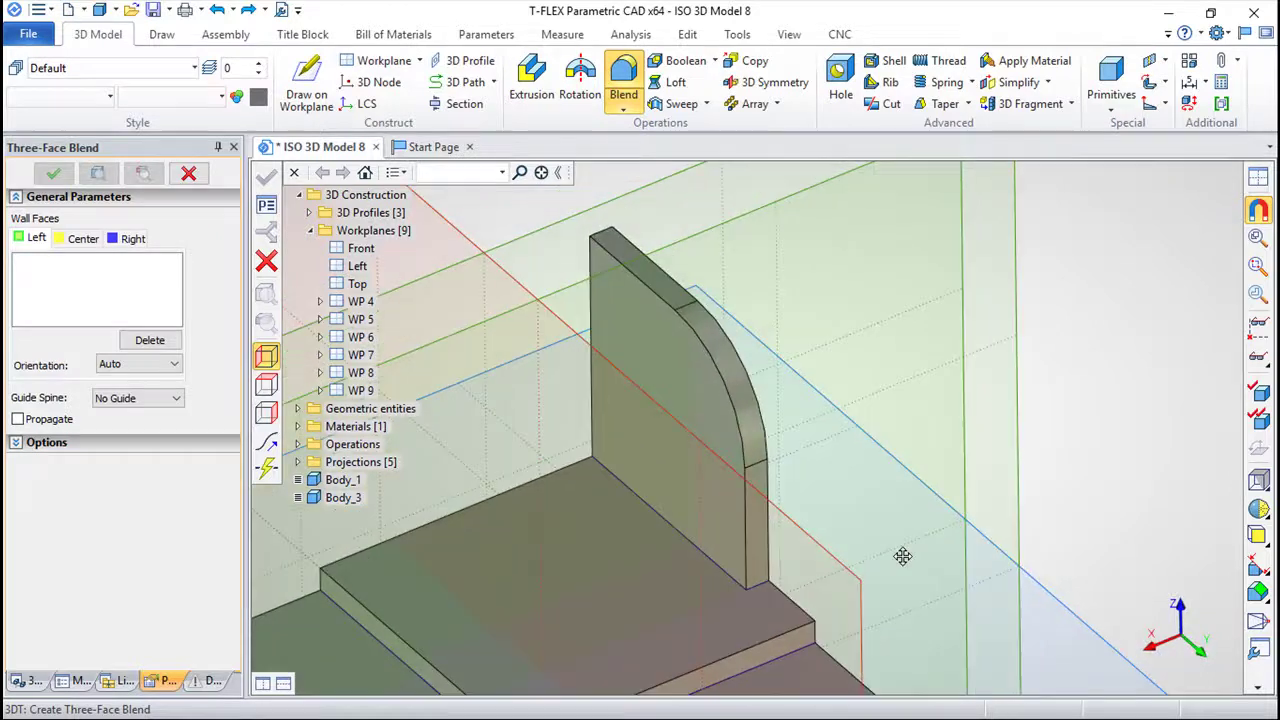
scroll(760, 450, "up", 3)
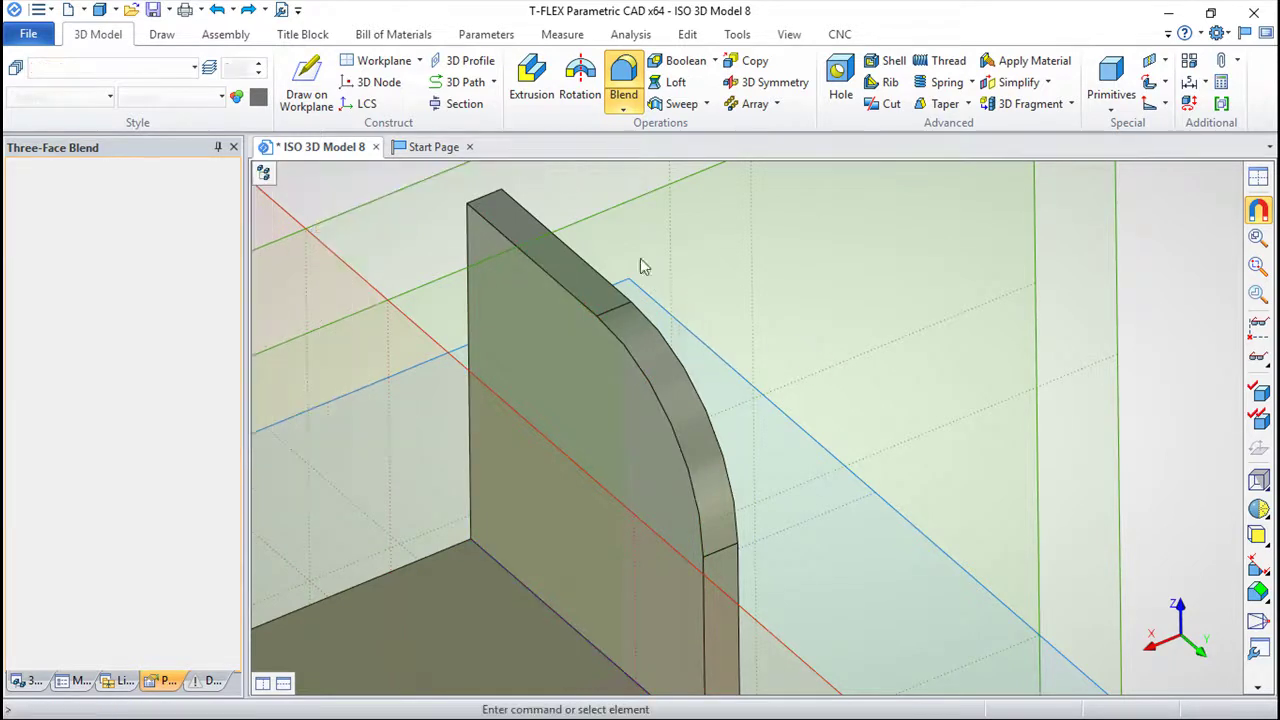
key("Escape")
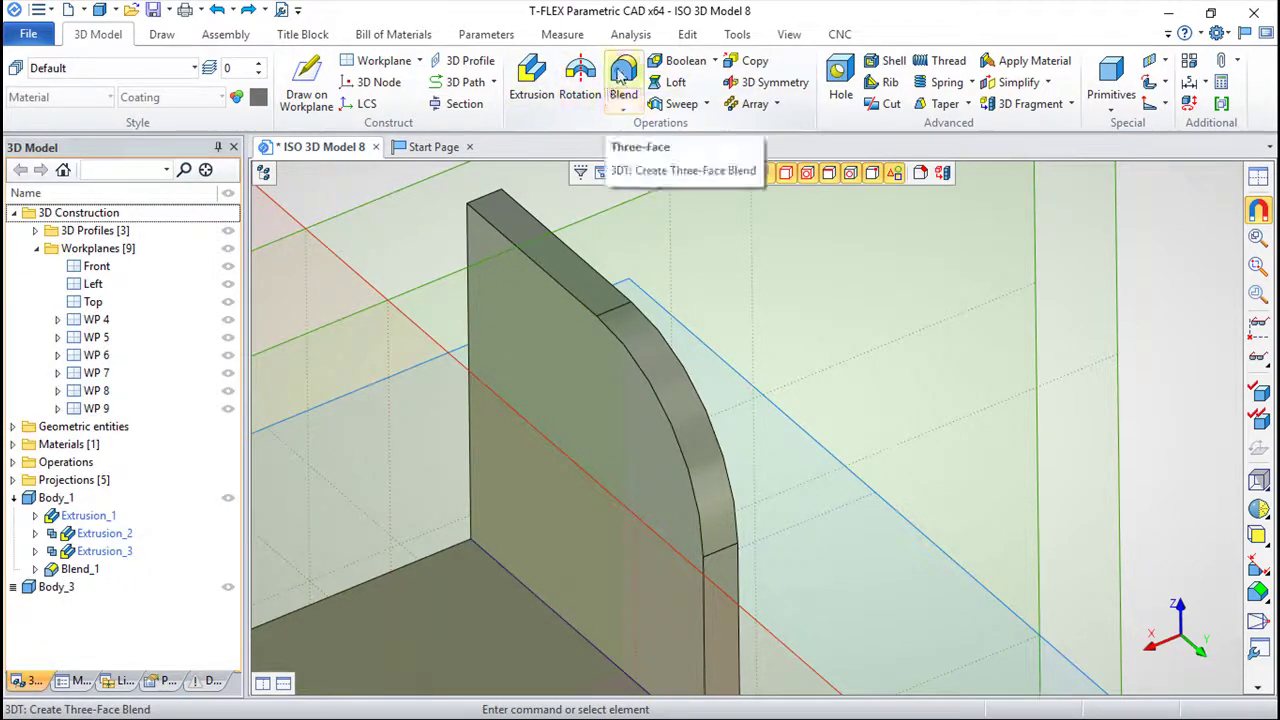
left_click(623, 104)
left_click(645, 127)
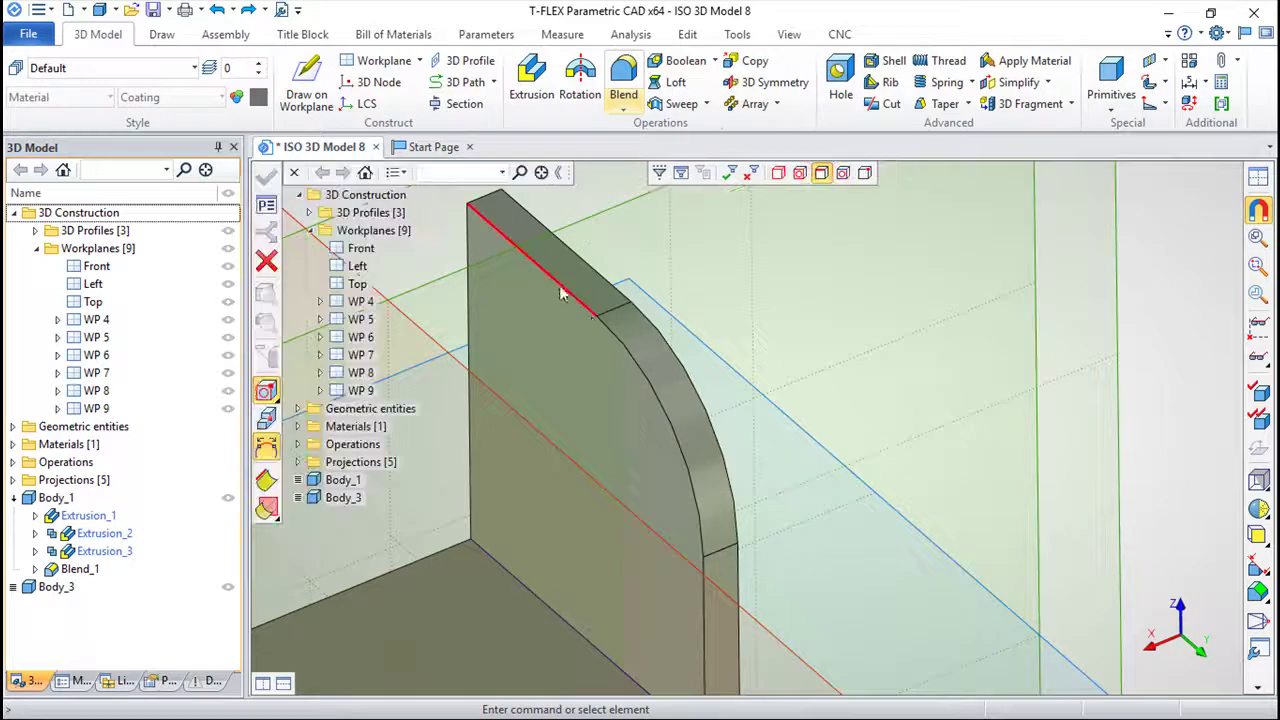
middle_click_drag(859, 382, 820, 360)
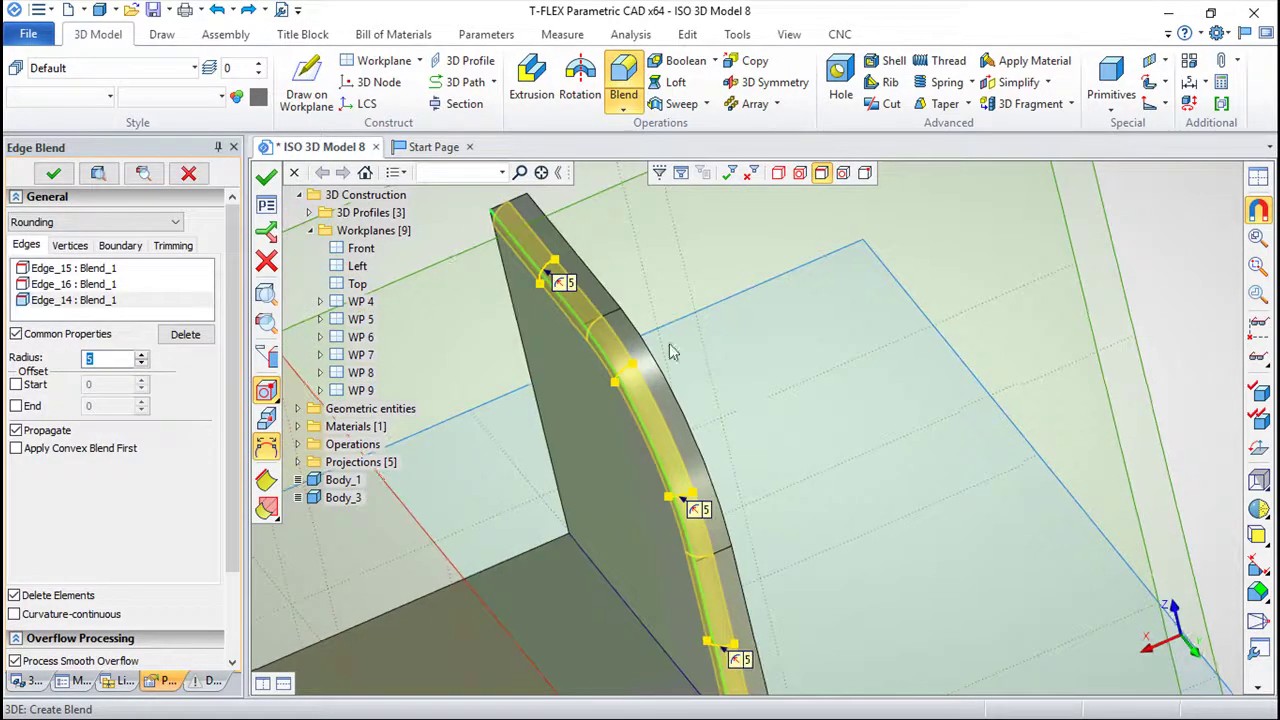
left_click(492, 216)
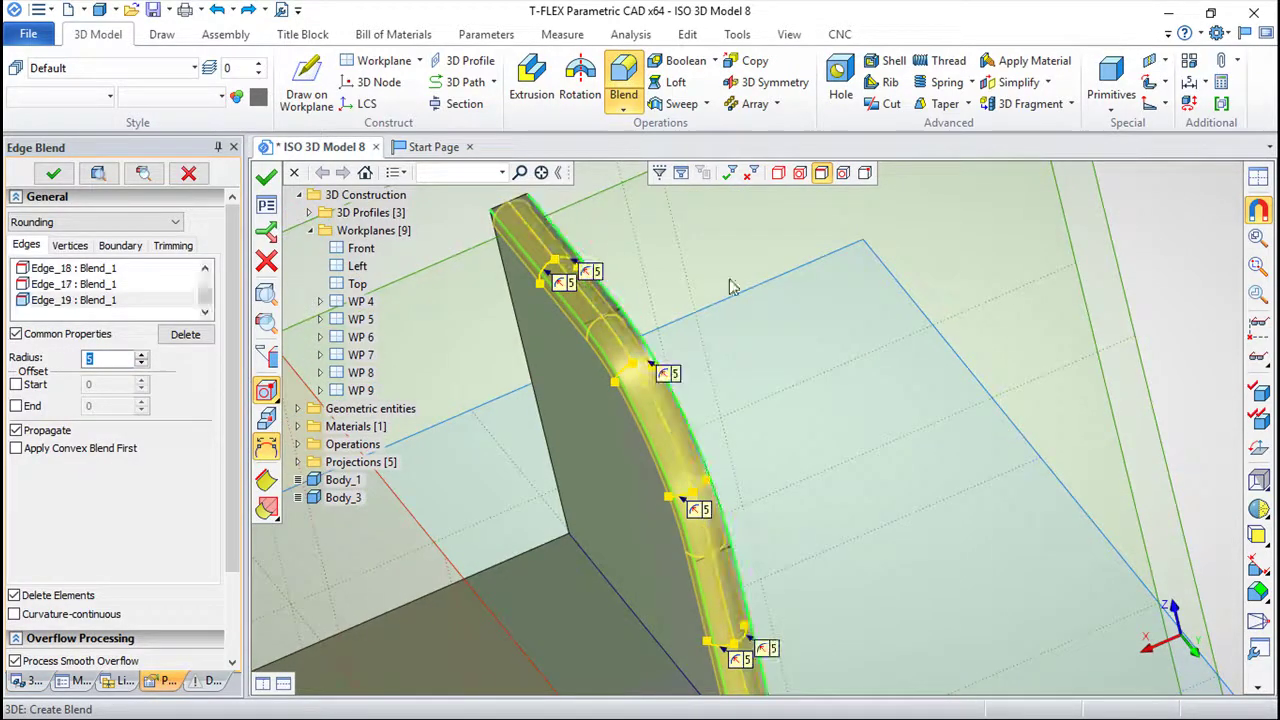
left_click(266, 176)
mouse_move(620, 330)
middle_mouse_down()
mouse_move(662, 354)
mouse_move(466, 289)
mouse_move(689, 450)
middle_mouse_up()
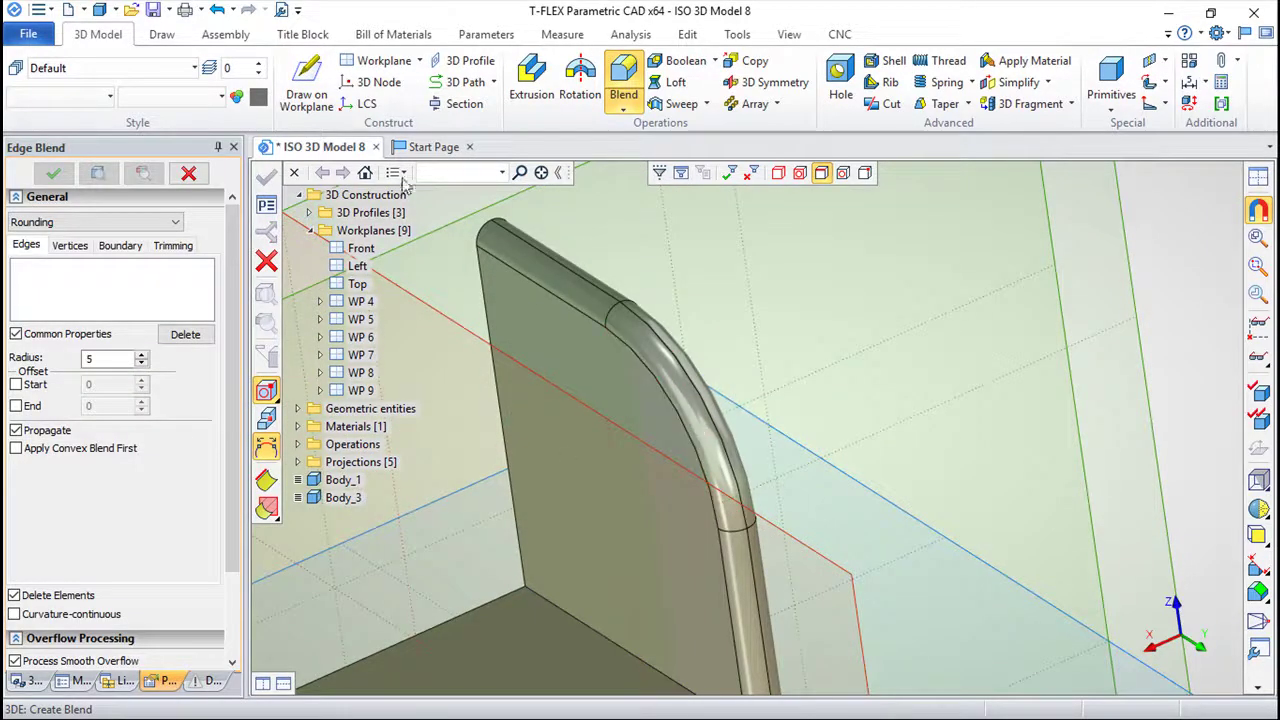
left_click(216, 9)
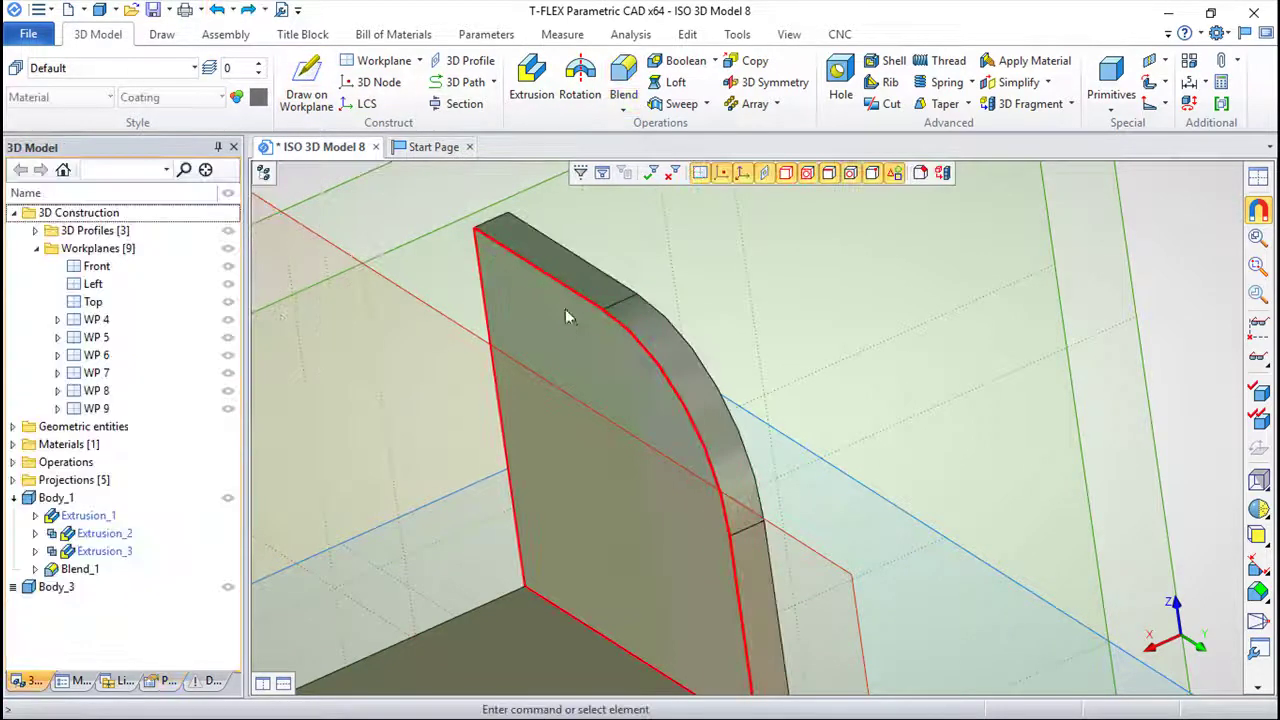
Start a three-face blend: plate front face as Left, top, lower side and curved faces as center.
mouse_move(586, 323)
middle_mouse_down()
mouse_move(829, 286)
mouse_move(753, 416)
mouse_move(894, 534)
mouse_move(977, 526)
mouse_move(865, 443)
middle_mouse_up()
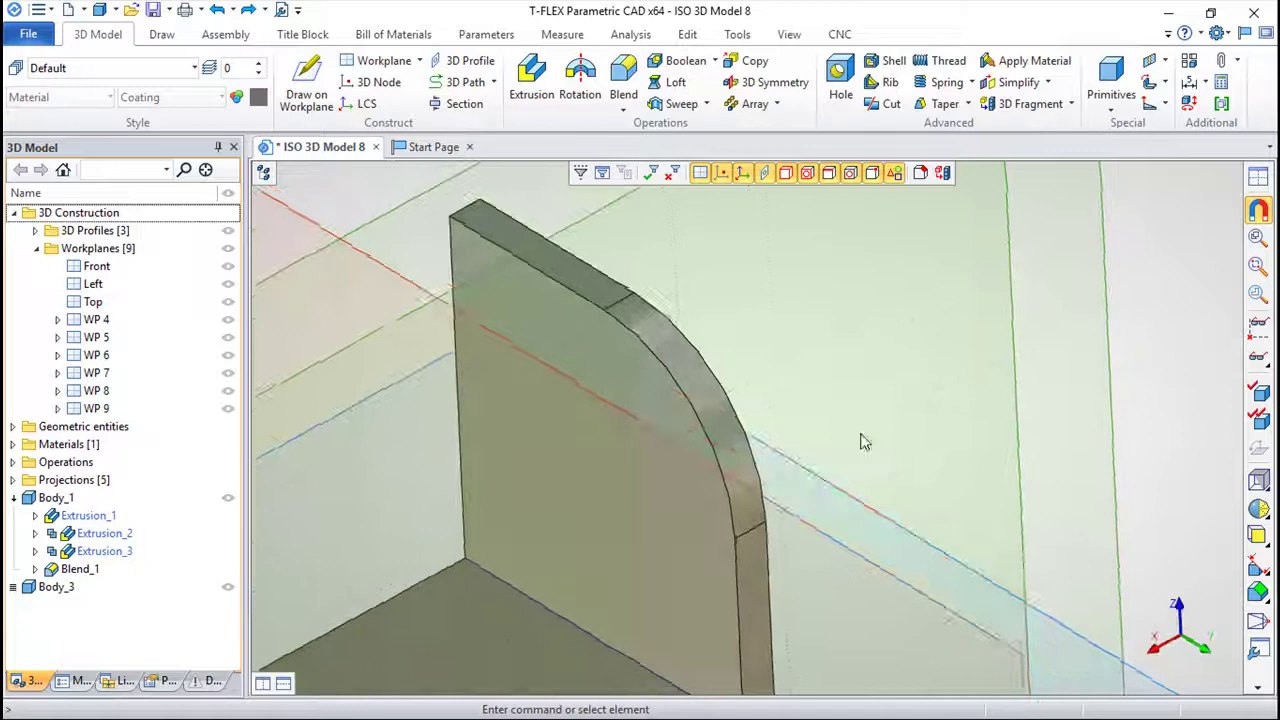
left_click(619, 111)
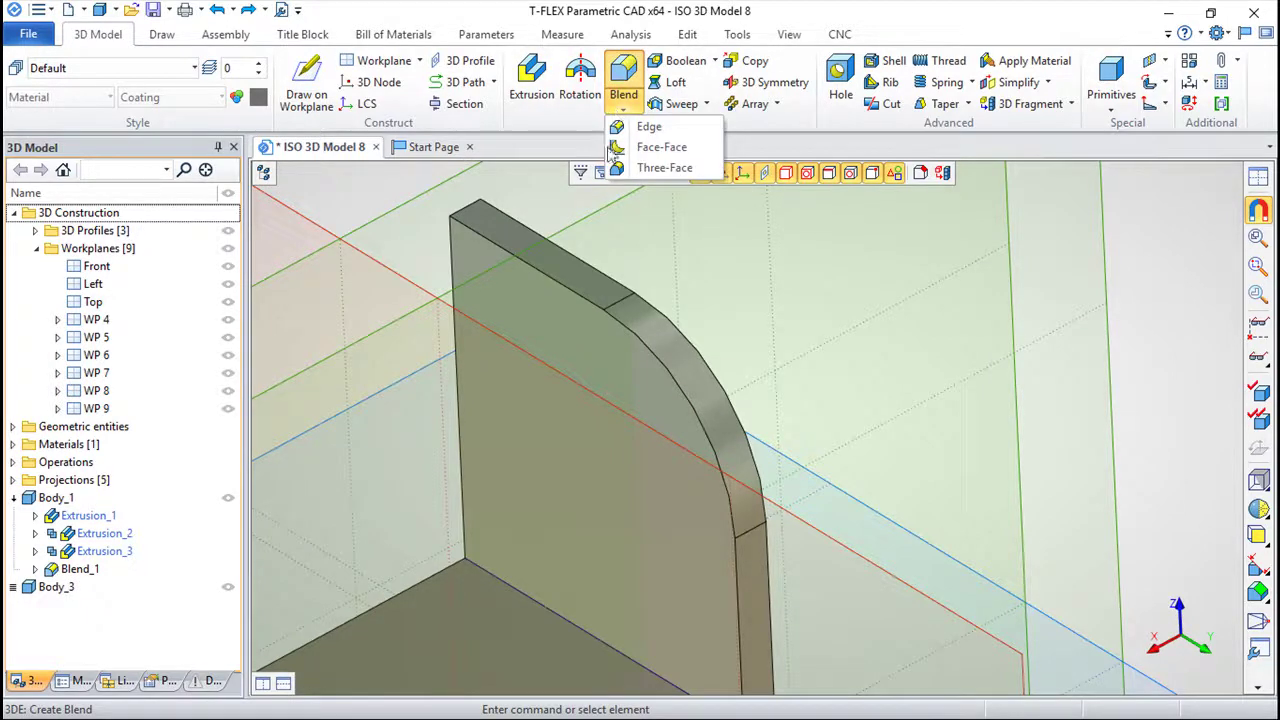
left_click(650, 168)
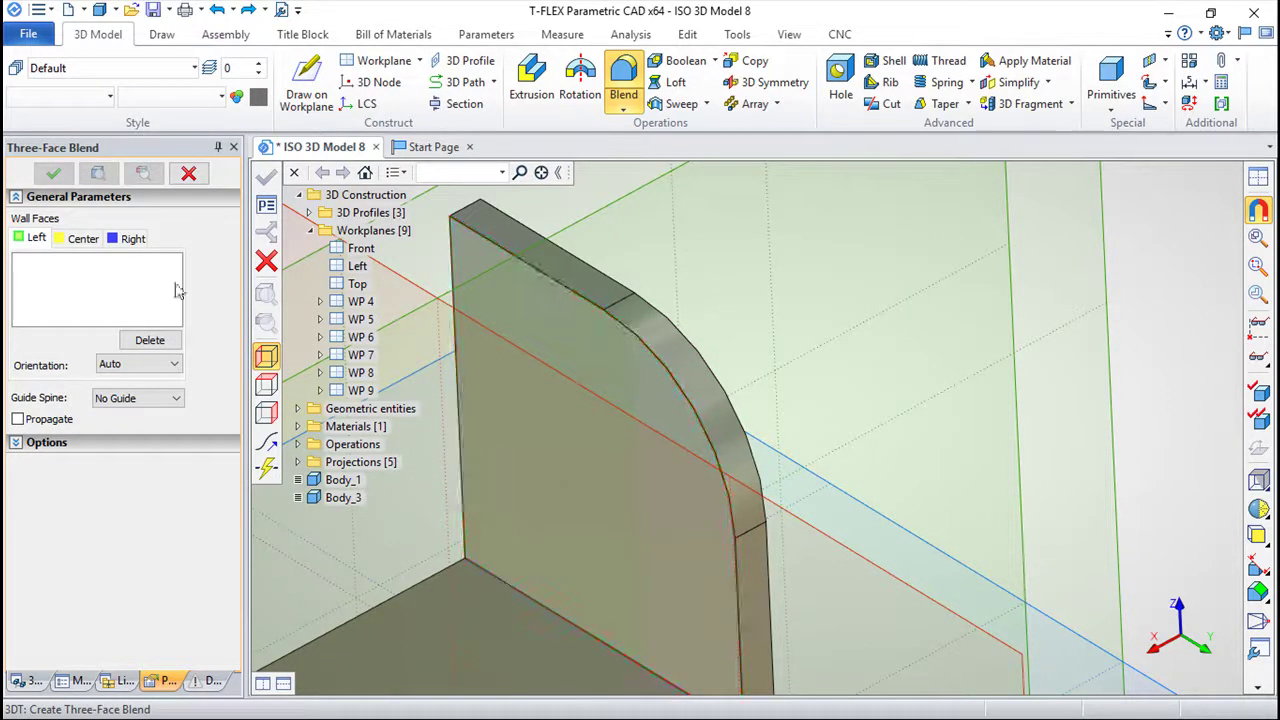
left_click(589, 338)
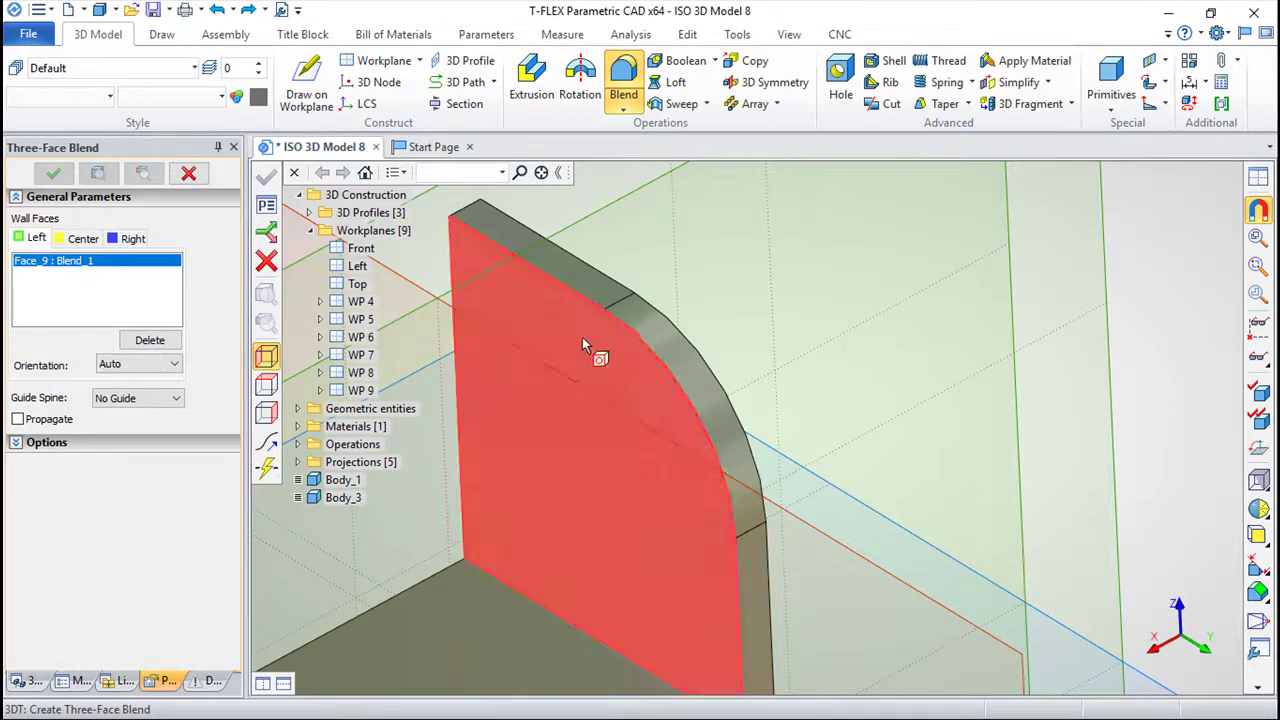
left_click(605, 290)
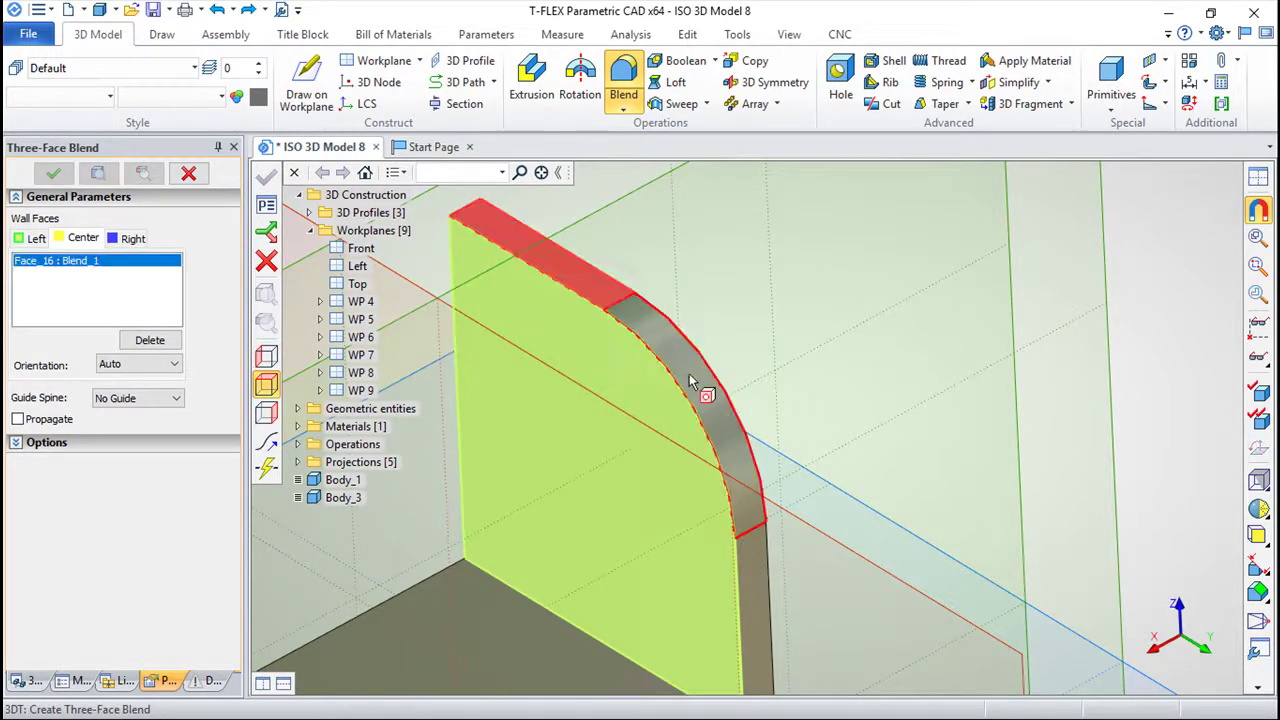
left_click(762, 595)
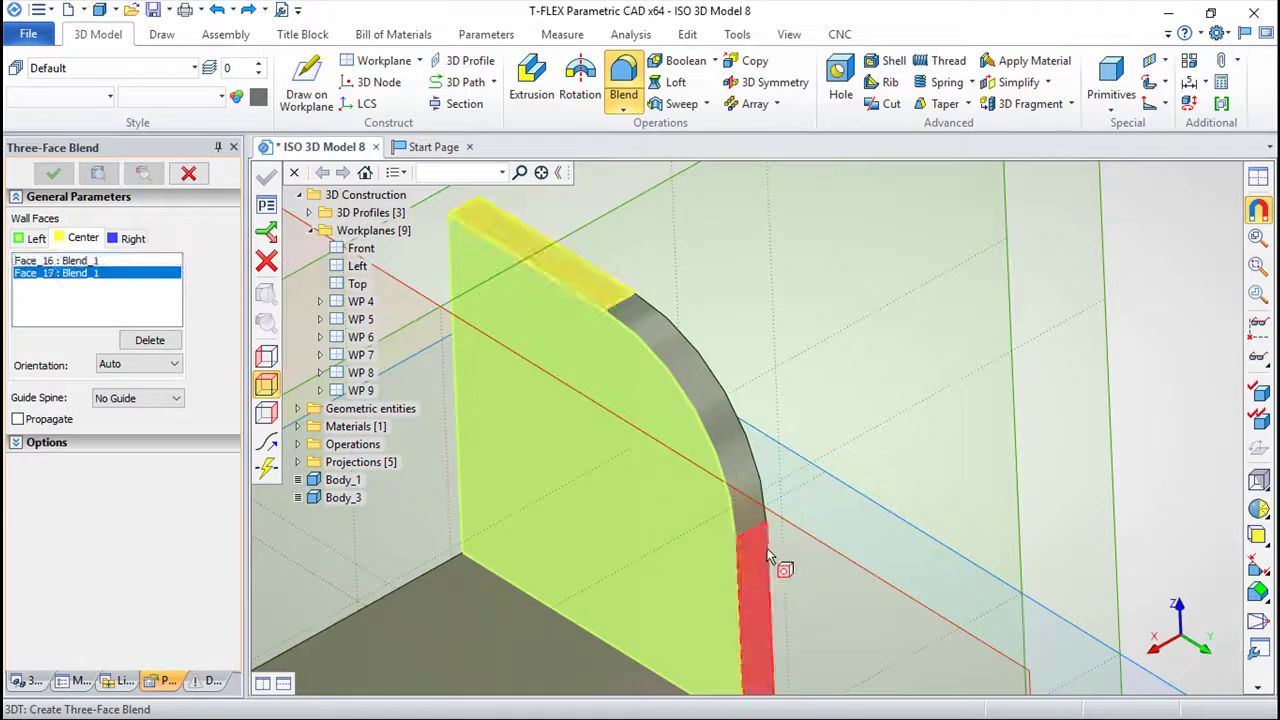
left_click(720, 414)
Pick the plate's other broad face as Right wall, apply, inspect the rounded top, then undo.
mouse_move(886, 466)
middle_mouse_down()
mouse_move(750, 484)
mouse_move(738, 408)
middle_mouse_up()
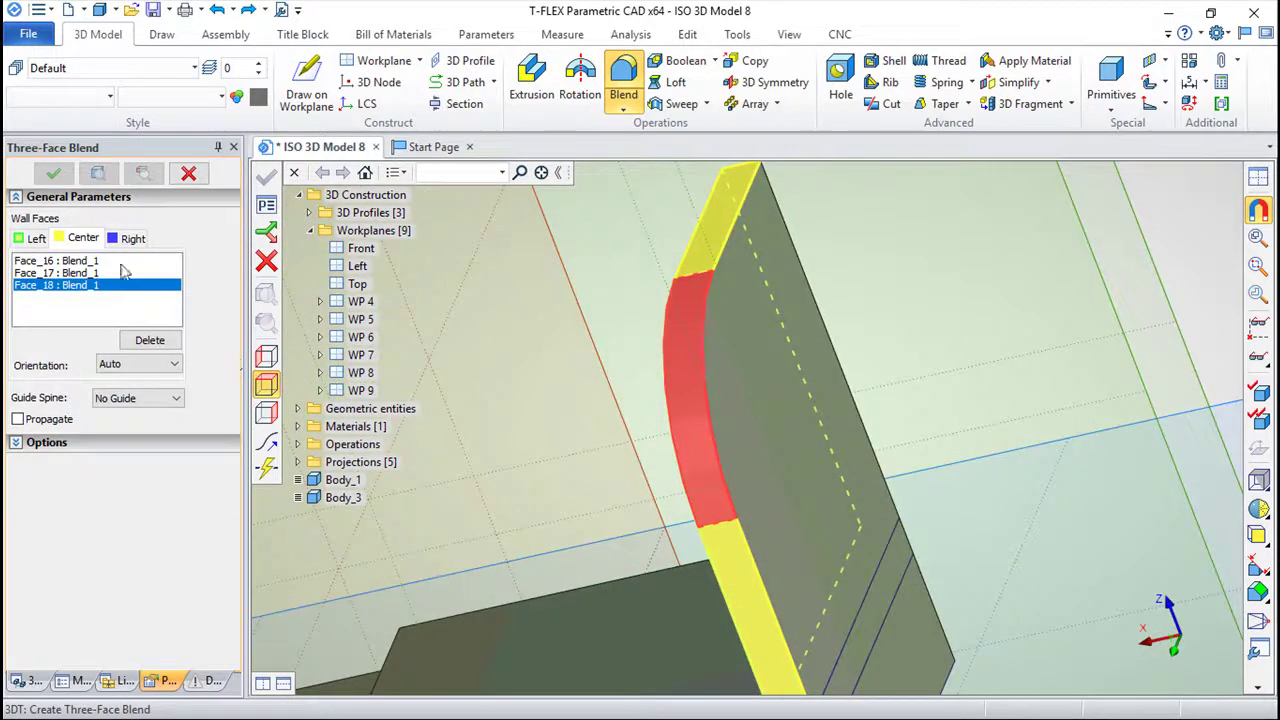
right_click(738, 408)
left_click(738, 408)
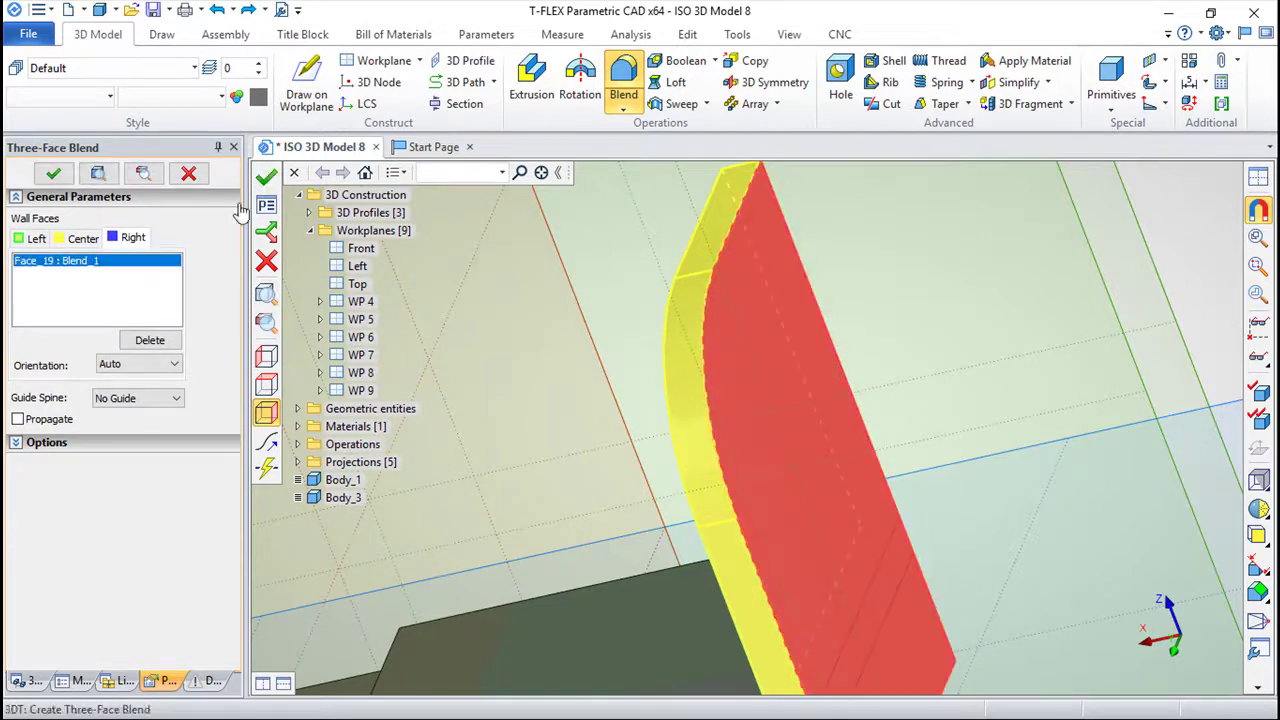
left_click(267, 180)
mouse_move(443, 472)
middle_mouse_down()
mouse_move(700, 500)
mouse_move(643, 409)
mouse_move(641, 364)
mouse_move(1025, 375)
middle_mouse_up()
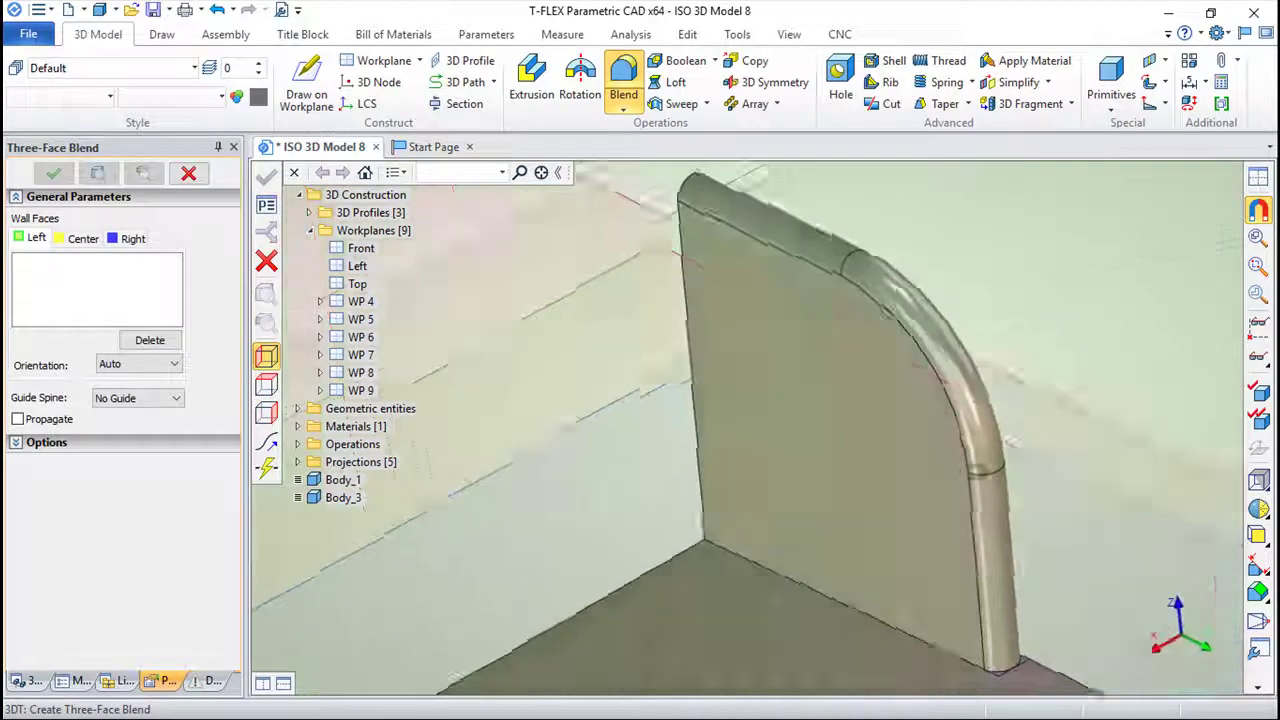
mouse_move(914, 437)
middle_mouse_down()
mouse_move(771, 606)
mouse_move(538, 540)
mouse_move(720, 474)
mouse_move(760, 509)
mouse_move(1016, 505)
mouse_move(777, 569)
mouse_move(749, 449)
middle_mouse_up()
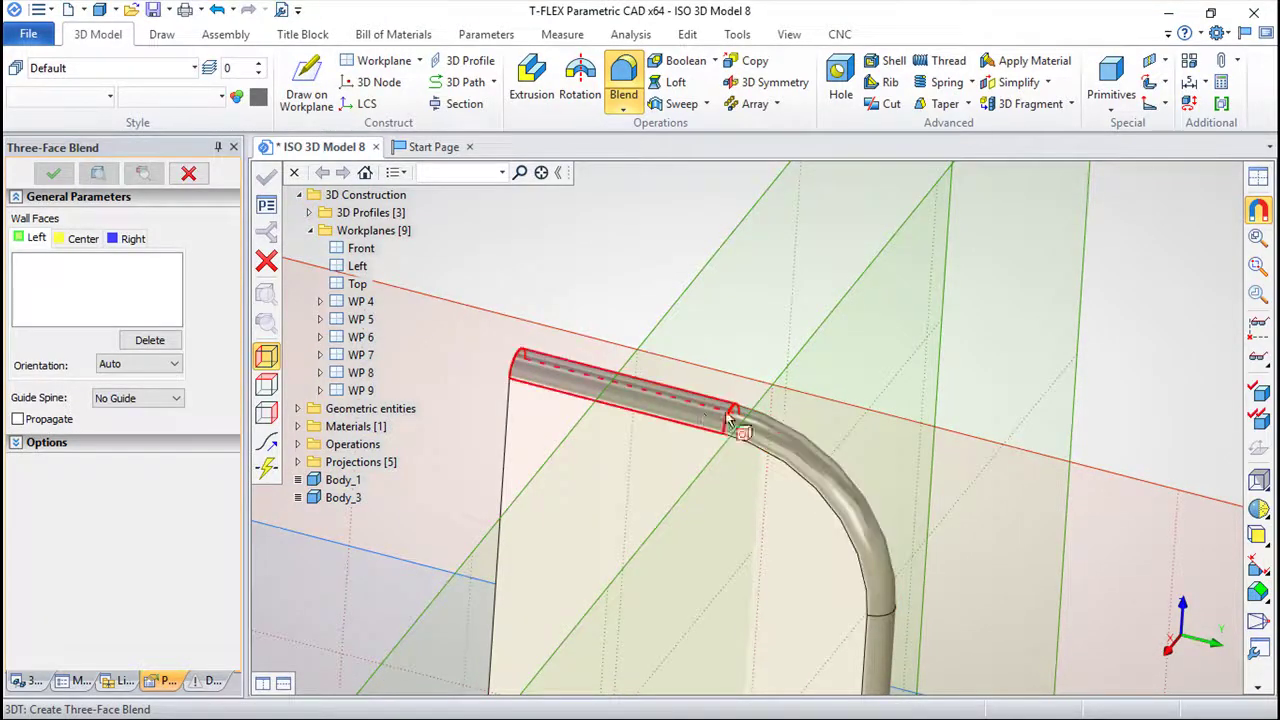
mouse_move(966, 609)
middle_mouse_down()
mouse_move(991, 531)
mouse_move(1023, 544)
mouse_move(994, 480)
mouse_move(474, 463)
mouse_move(874, 477)
mouse_move(887, 504)
mouse_move(849, 500)
middle_mouse_up()
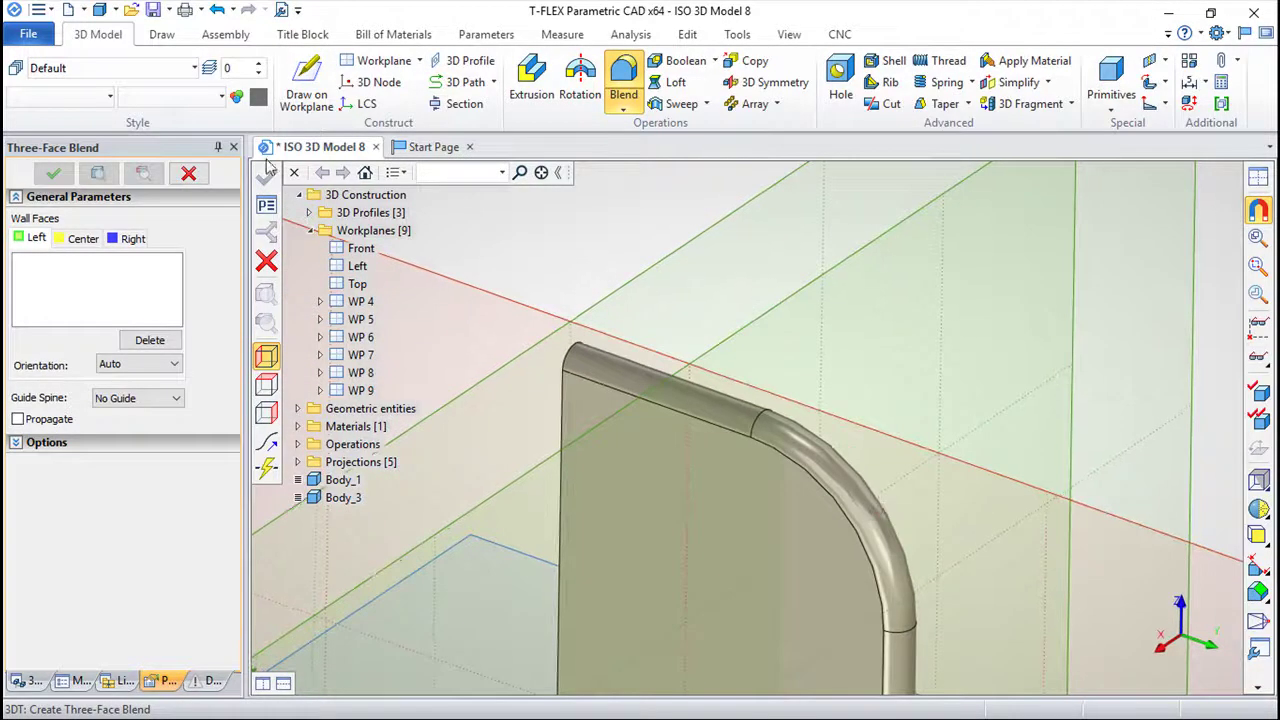
left_click(222, 14)
Create a diagonal 3D path from the plate's top-left corner to its bottom corner, then start a Three-Face Blend.
mouse_move(500, 309)
middle_mouse_down()
mouse_move(714, 394)
mouse_move(814, 286)
mouse_move(706, 398)
mouse_move(643, 403)
mouse_move(789, 374)
middle_mouse_up()
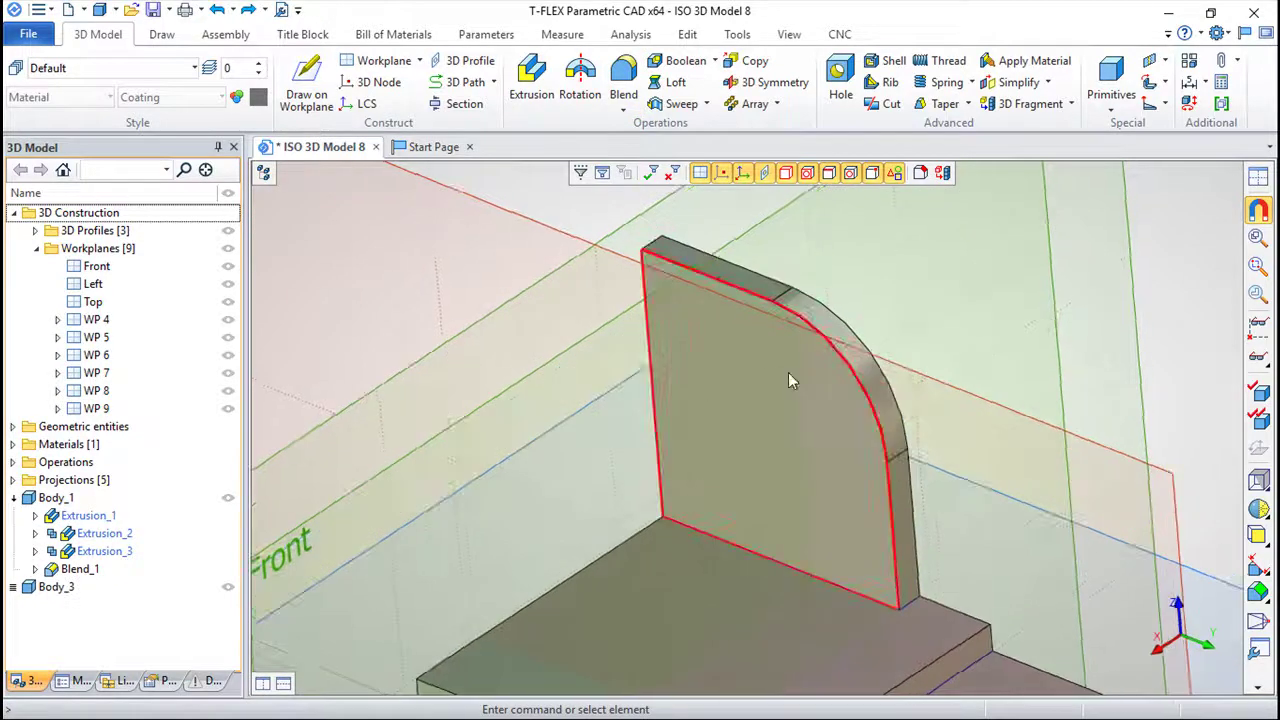
scroll(889, 366, "up", 3)
mouse_move(889, 366)
middle_mouse_down()
mouse_move(840, 400)
mouse_move(645, 266)
middle_mouse_up()
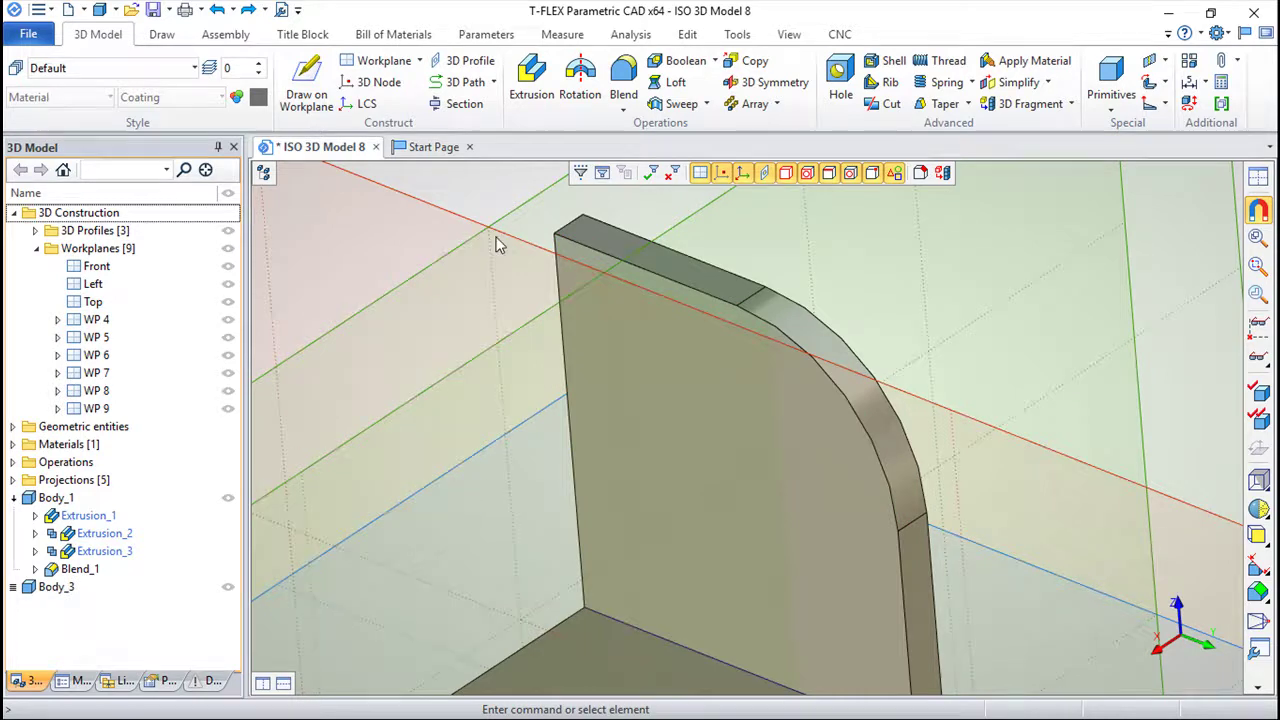
middle_click_drag(711, 358, 668, 337)
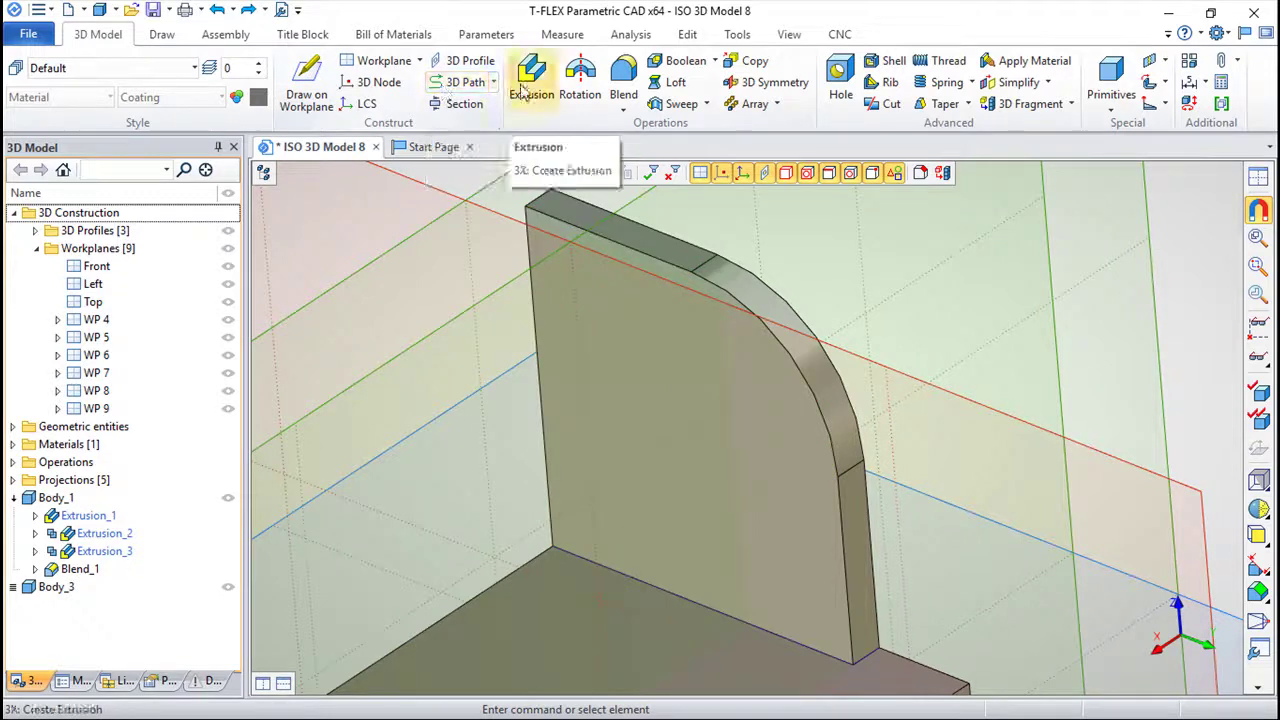
left_click(455, 82)
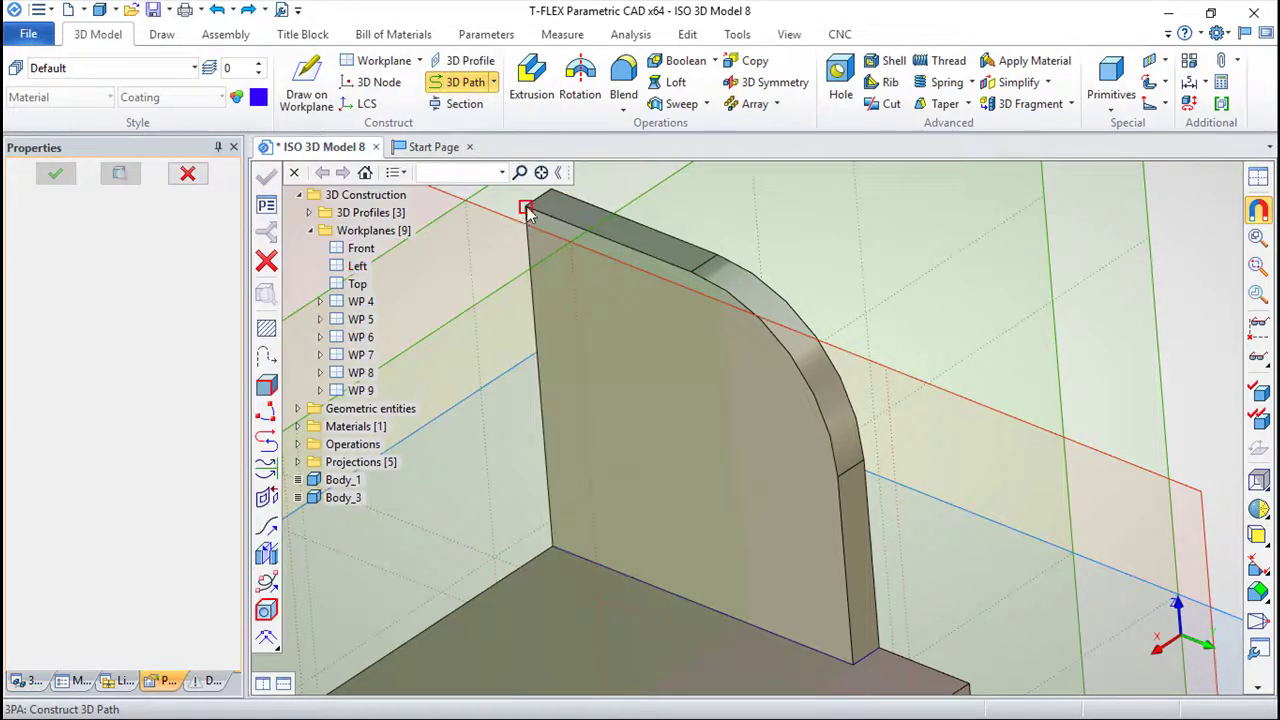
left_click(525, 207)
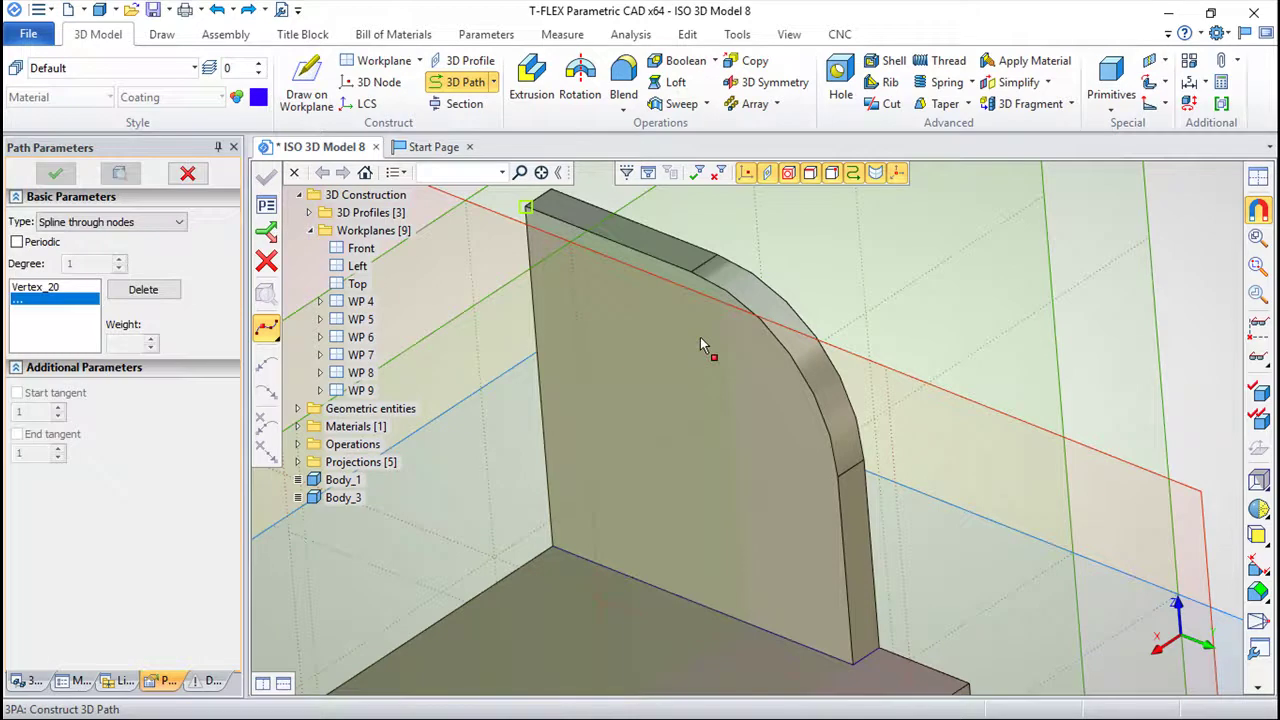
left_click(853, 665)
left_click(266, 176)
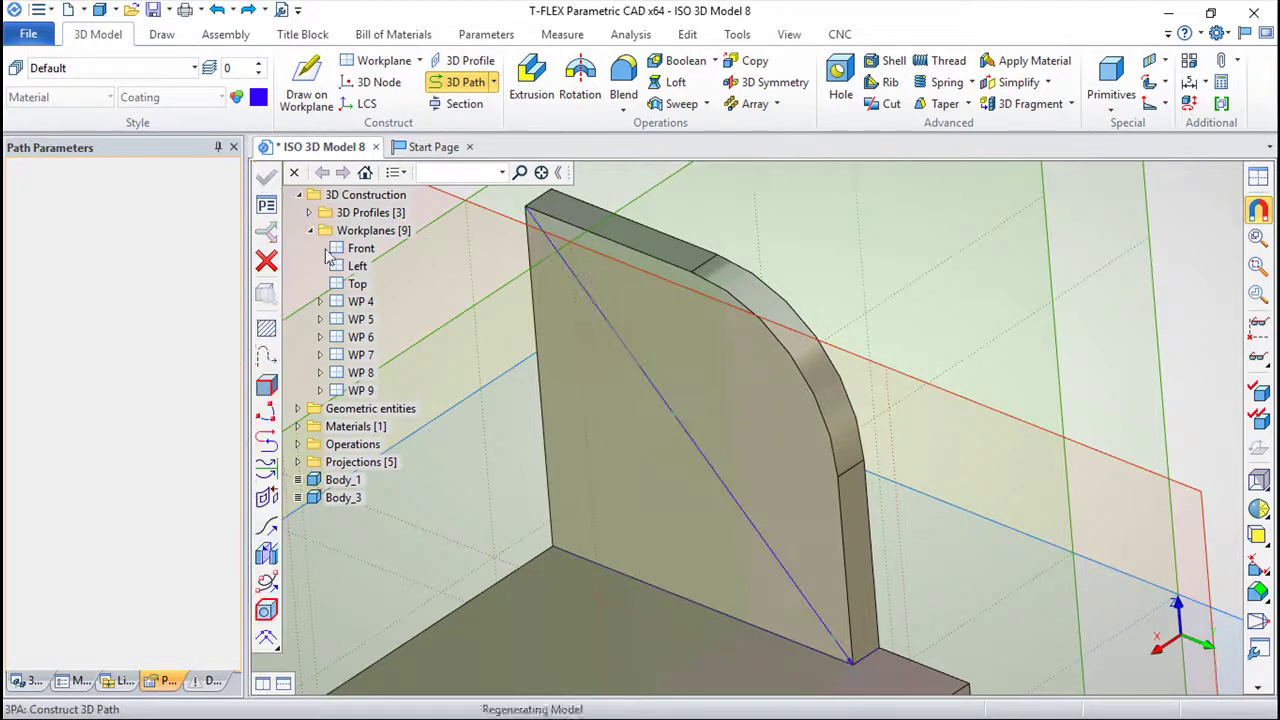
left_click(595, 90)
left_click(623, 82)
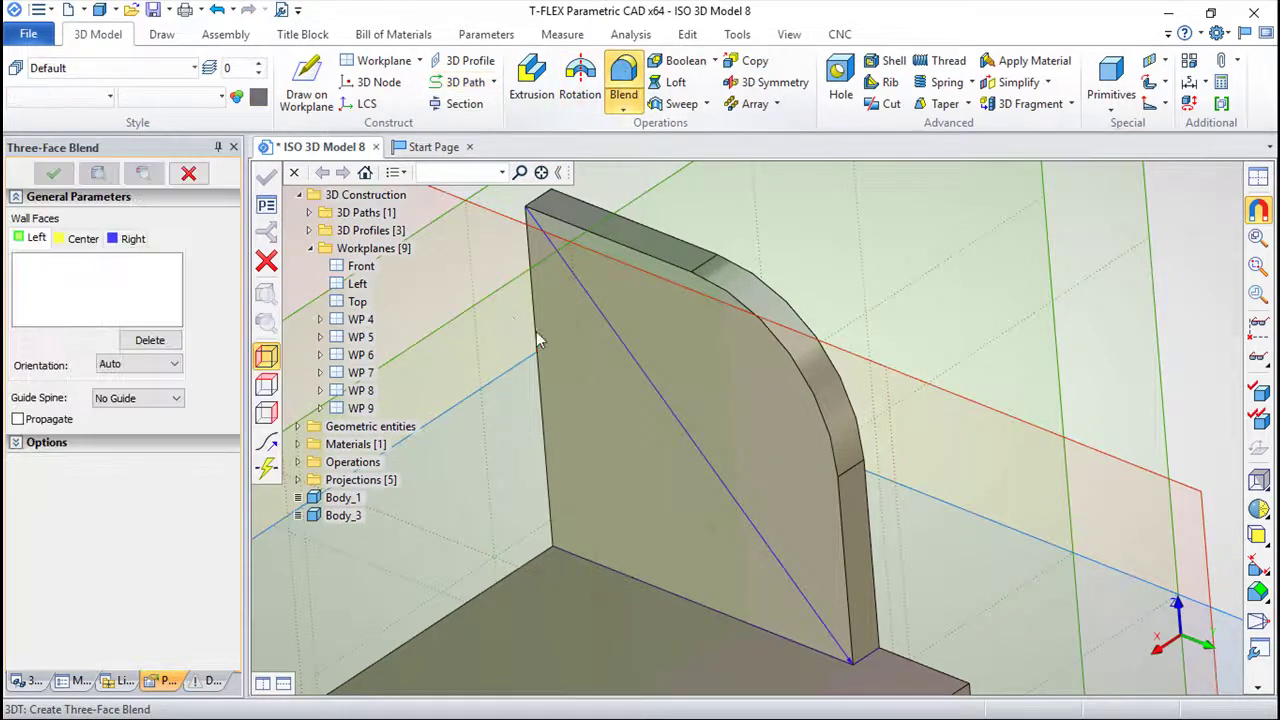
Set the blend walls: front face as Left; top, curved and side faces as Center; back face as Right.
left_click(725, 345)
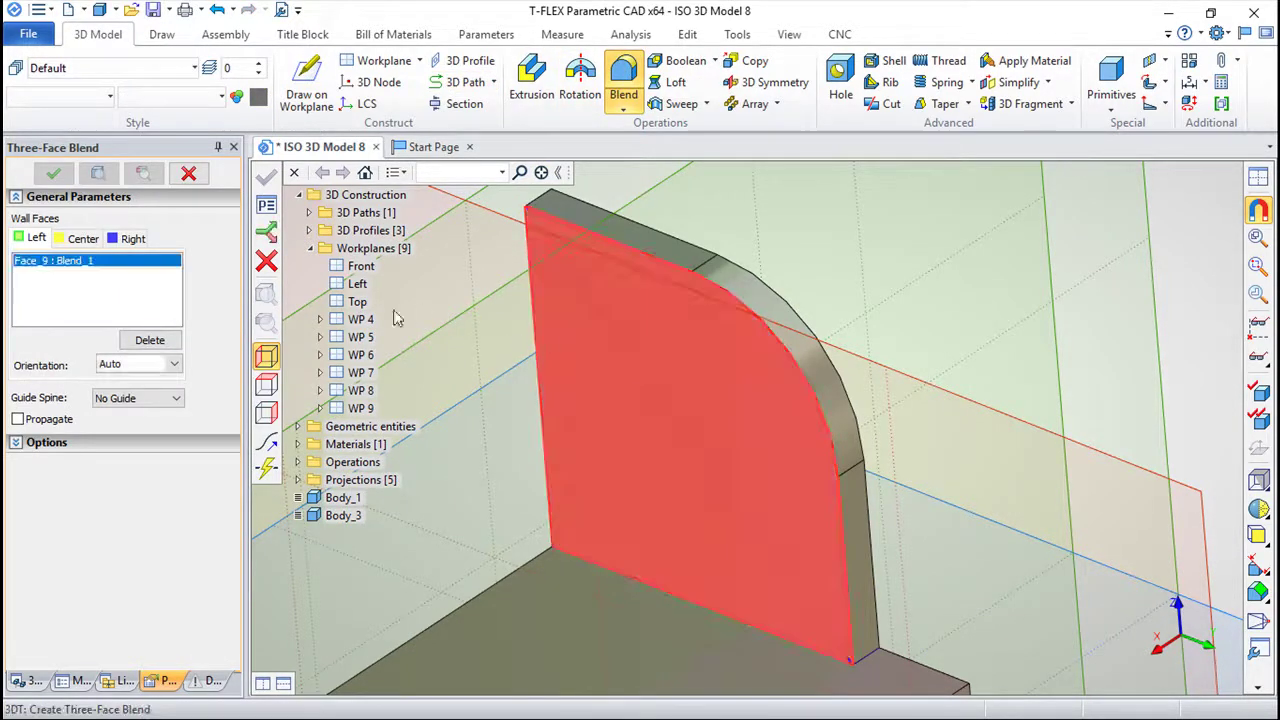
left_click(80, 238)
left_click(674, 252)
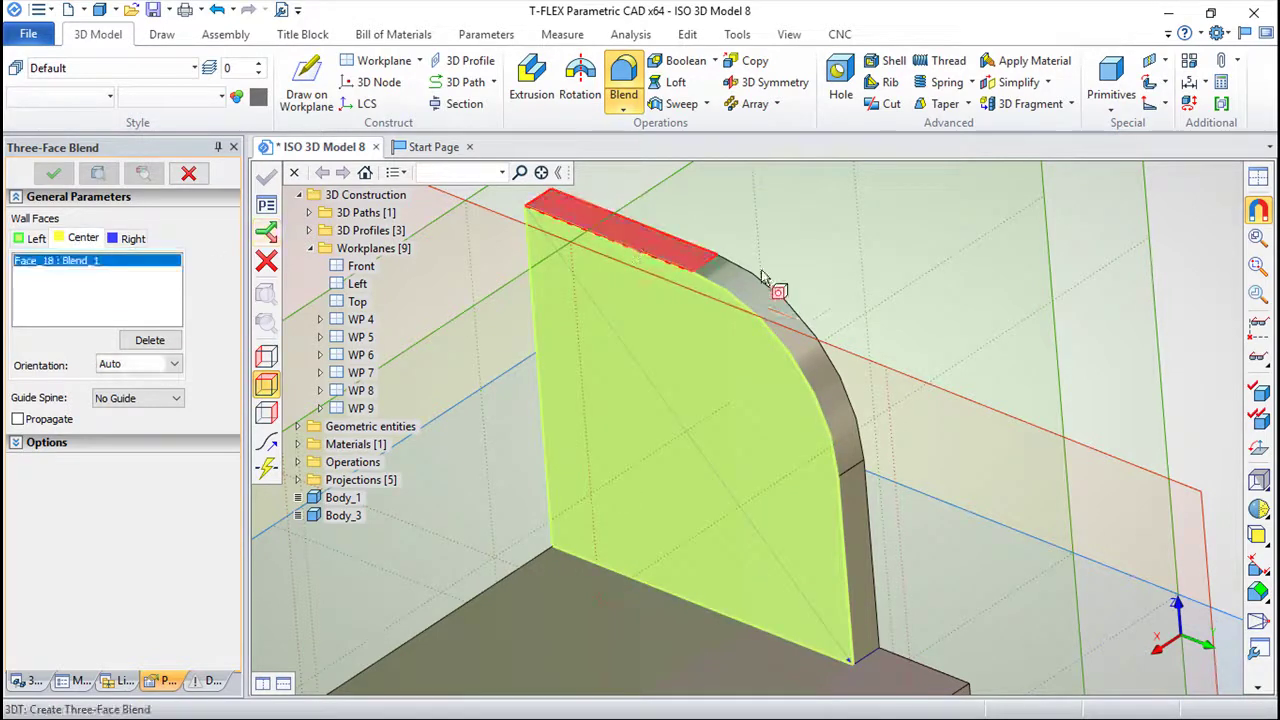
left_click(805, 335)
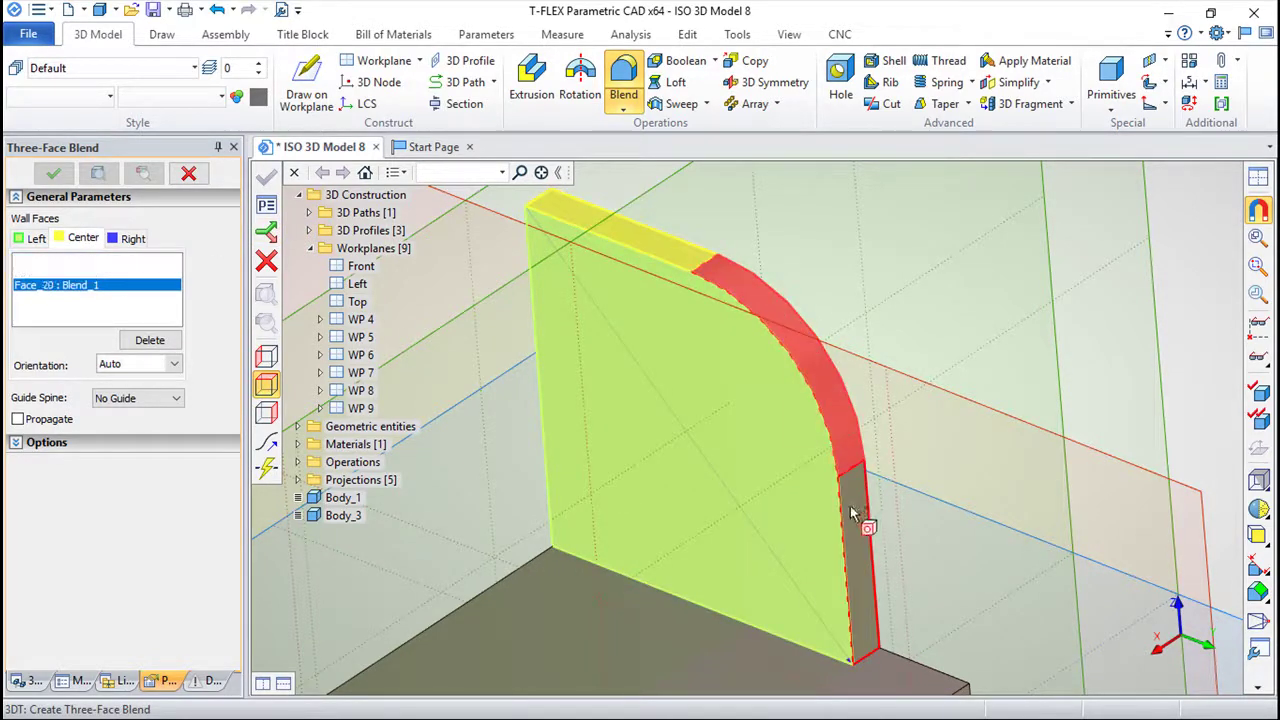
left_click(851, 514)
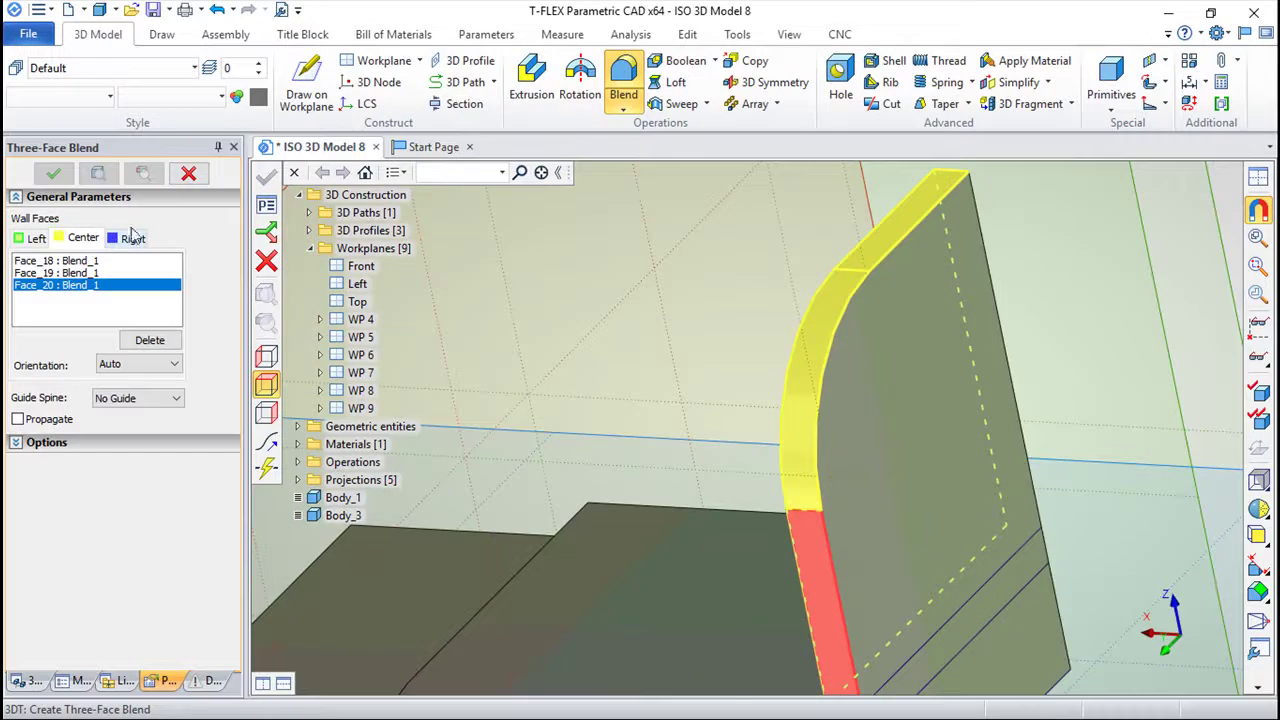
left_click(133, 238)
left_click(905, 418)
Set 3D Path_1 as the guide spine and apply the three-face blend.
mouse_move(557, 498)
right_mouse_down()
mouse_move(951, 518)
mouse_move(676, 566)
right_mouse_up()
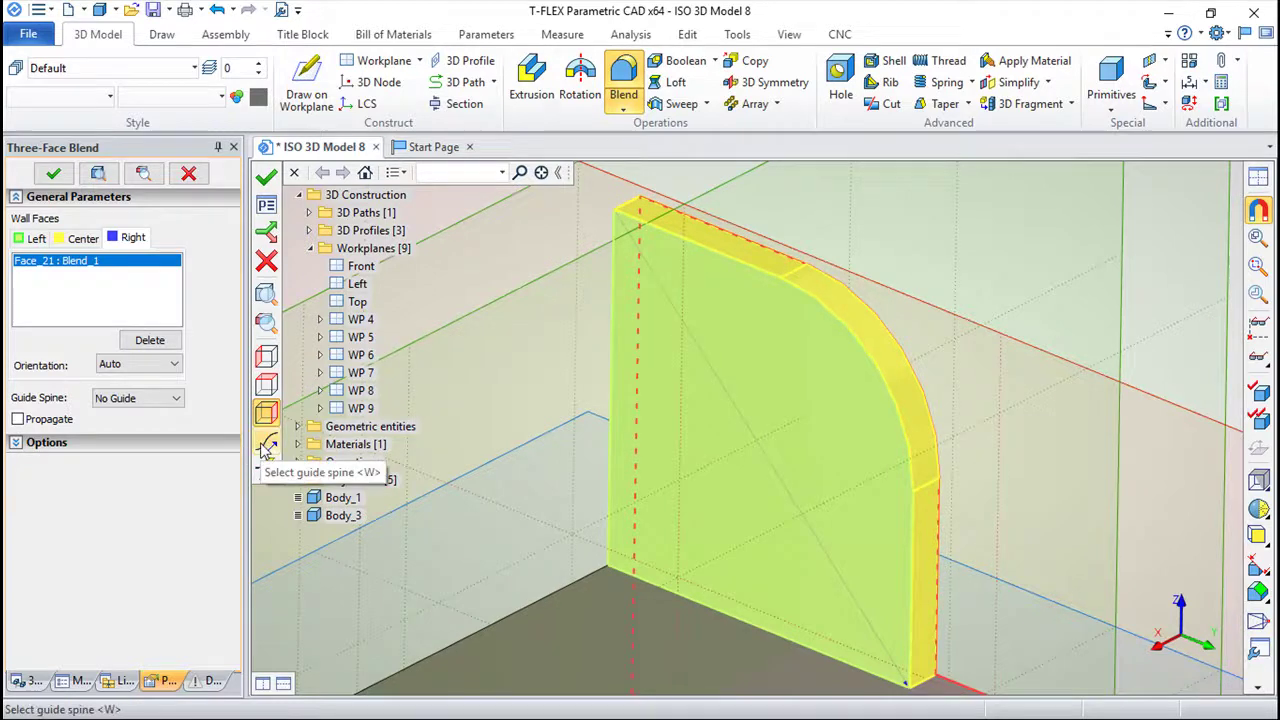
left_click(266, 445)
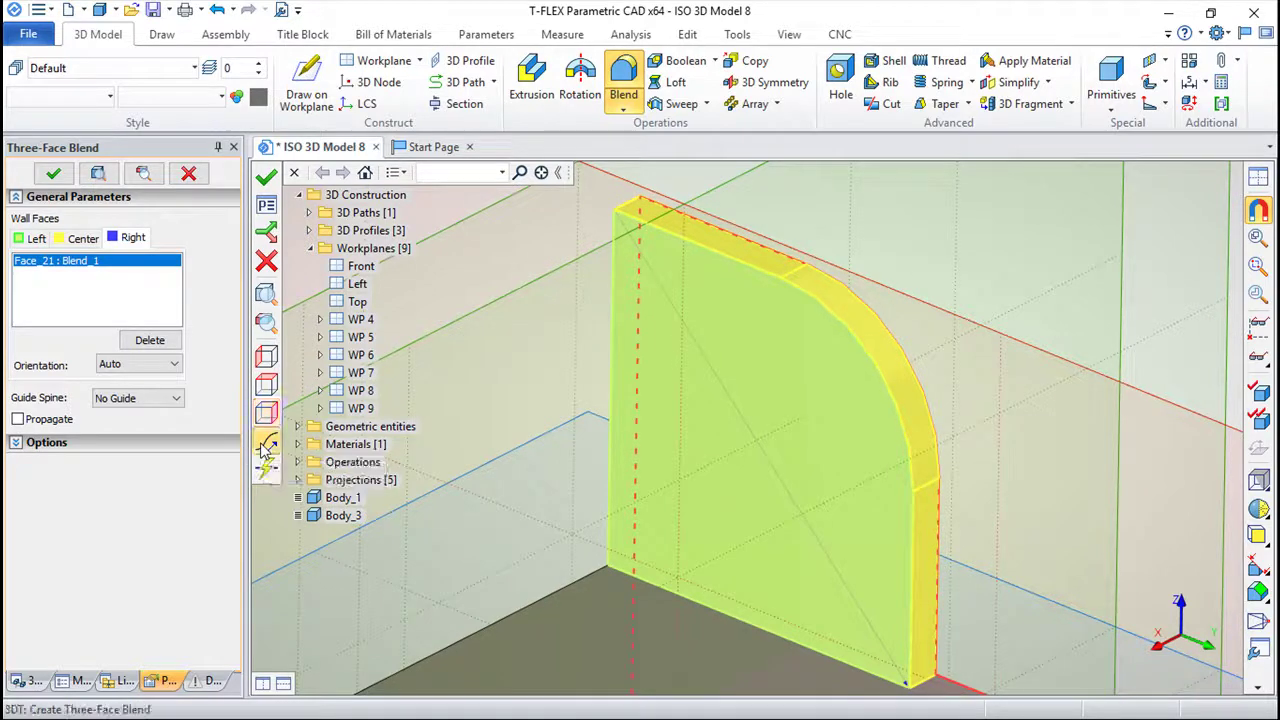
left_click(797, 508)
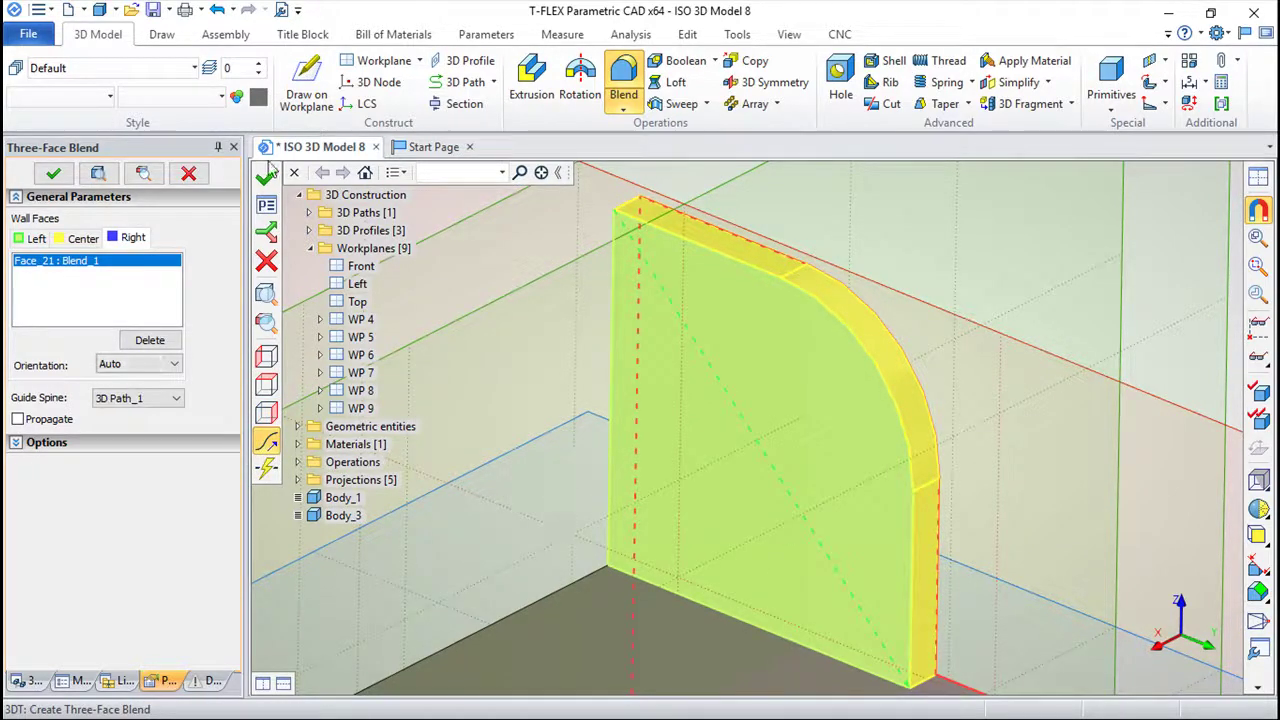
left_click(266, 176)
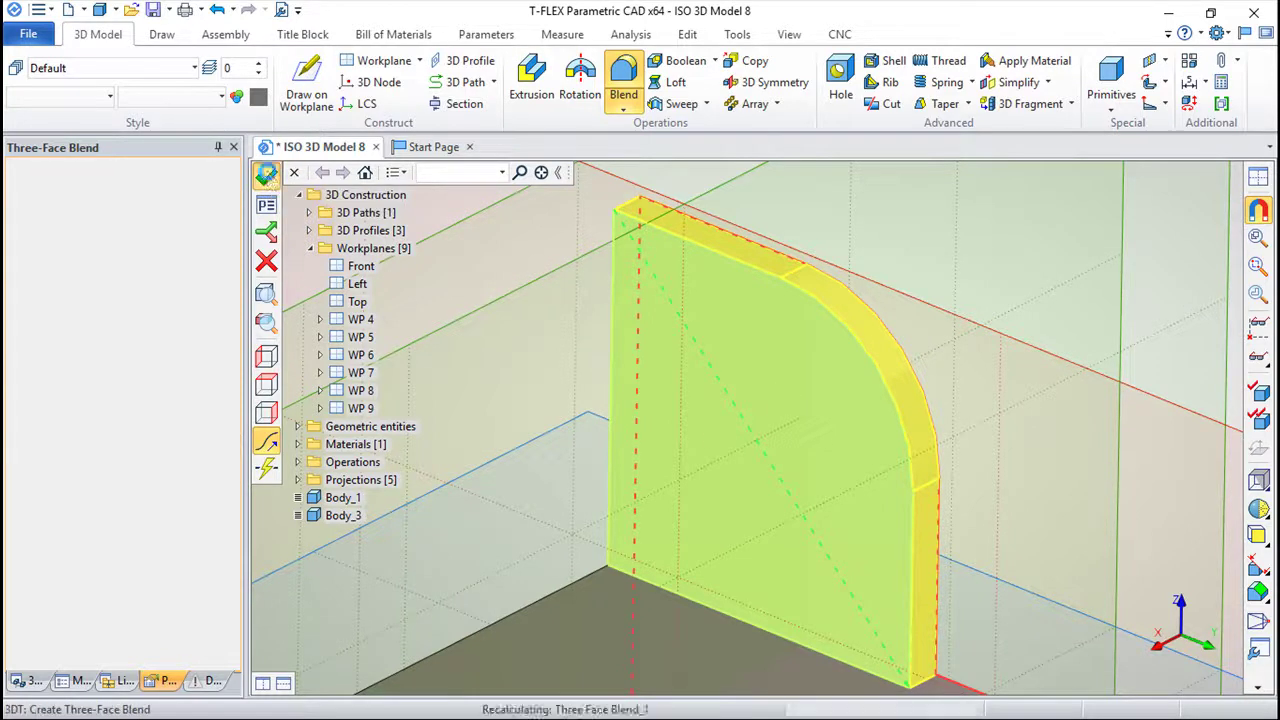
mouse_move(991, 517)
middle_mouse_down()
mouse_move(847, 393)
mouse_move(870, 369)
middle_mouse_up()
scroll(870, 369, "up", 2)
mouse_move(952, 388)
middle_mouse_down()
mouse_move(895, 513)
mouse_move(812, 453)
mouse_move(800, 464)
middle_mouse_up()
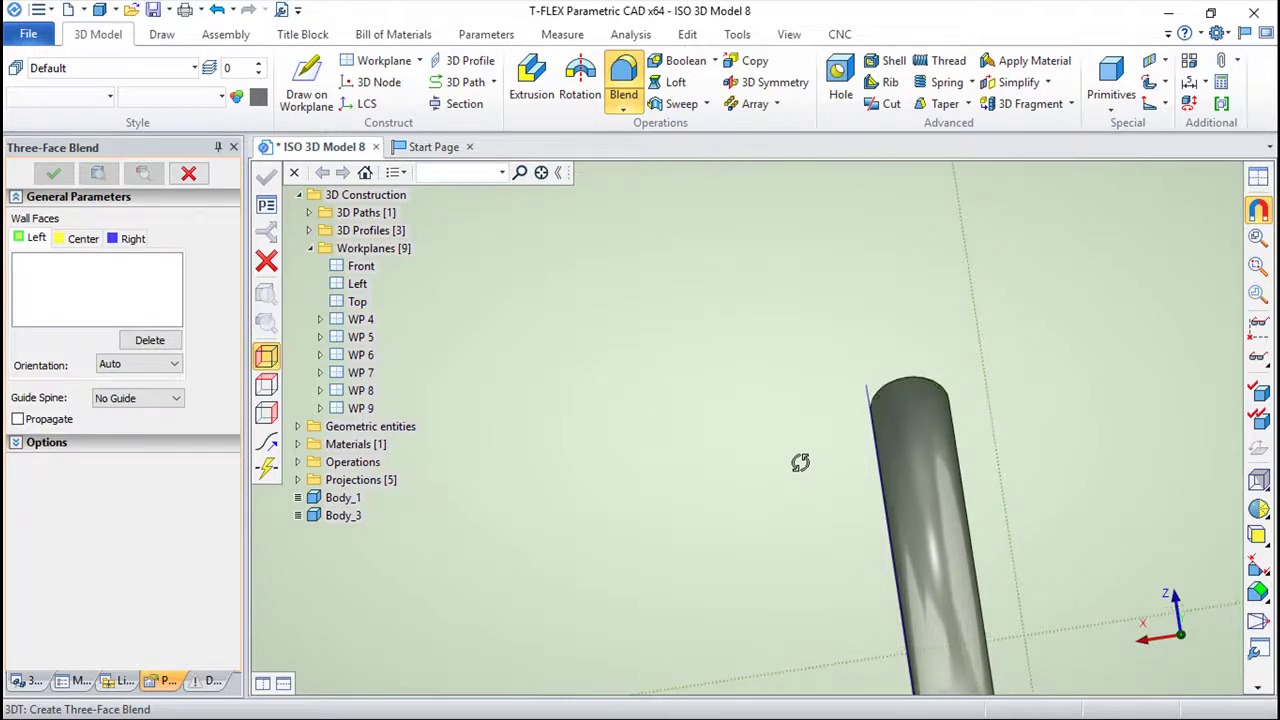
mouse_move(849, 380)
middle_mouse_down()
mouse_move(800, 520)
mouse_move(1077, 534)
mouse_move(693, 515)
middle_mouse_up()
scroll(693, 515, "down", 2)
middle_click_drag(620, 449, 677, 466)
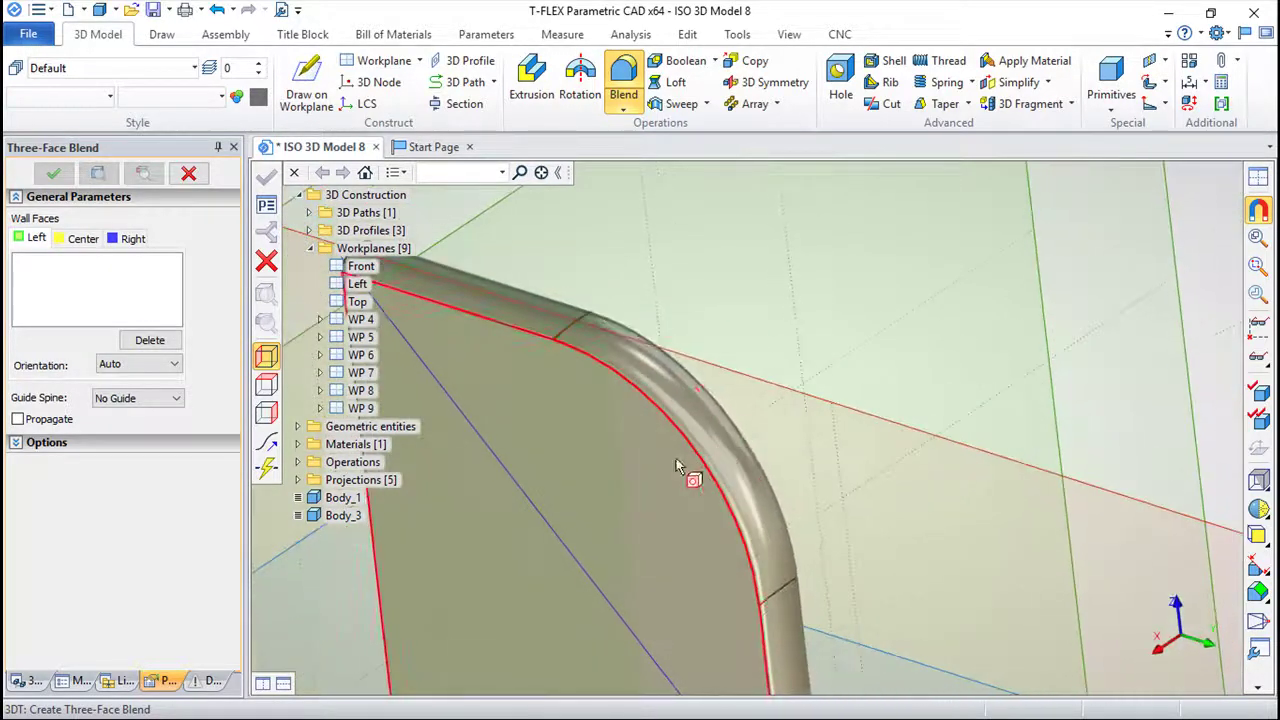
scroll(677, 466, "up", 2)
mouse_move(766, 563)
middle_mouse_down()
mouse_move(800, 534)
mouse_move(700, 360)
mouse_move(674, 286)
middle_mouse_up()
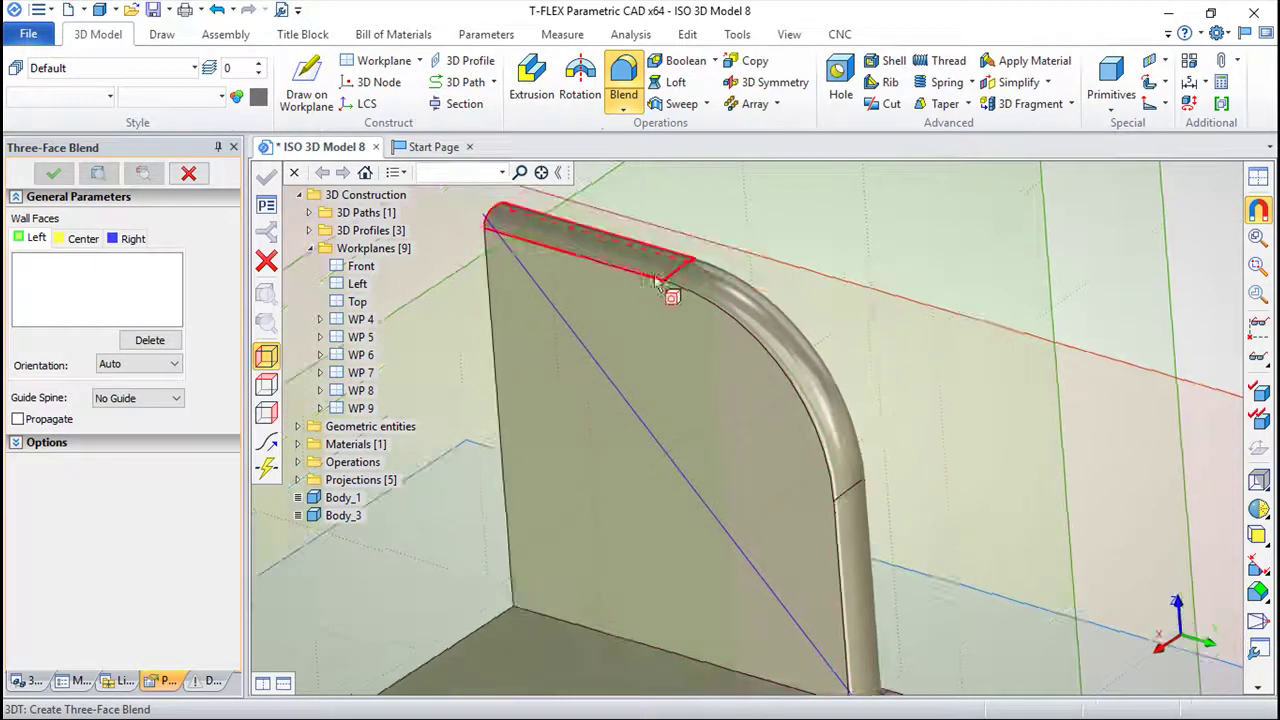
mouse_move(686, 423)
middle_mouse_down()
mouse_move(766, 362)
mouse_move(829, 420)
mouse_move(869, 434)
mouse_move(740, 471)
mouse_move(843, 512)
middle_mouse_up()
mouse_move(608, 257)
middle_mouse_down()
mouse_move(636, 366)
mouse_move(523, 429)
mouse_move(586, 391)
mouse_move(789, 469)
middle_mouse_up()
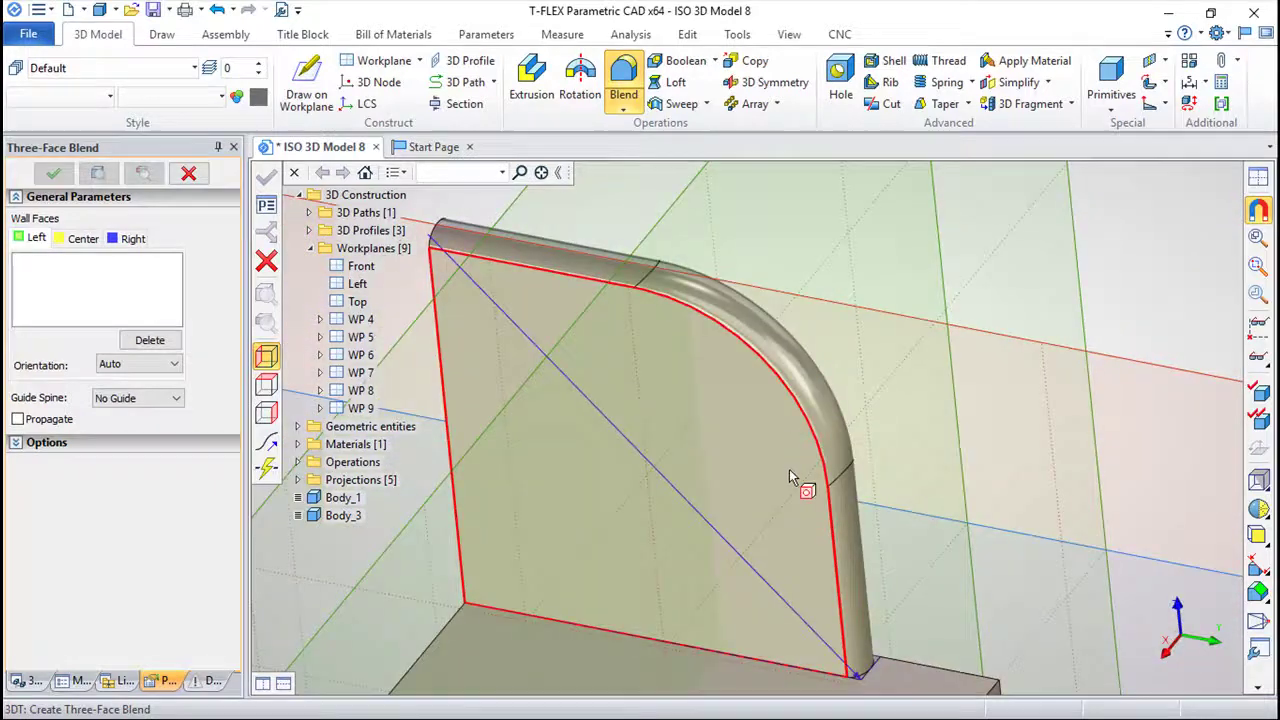
mouse_move(922, 524)
middle_mouse_down()
mouse_move(920, 591)
mouse_move(905, 592)
middle_mouse_up()
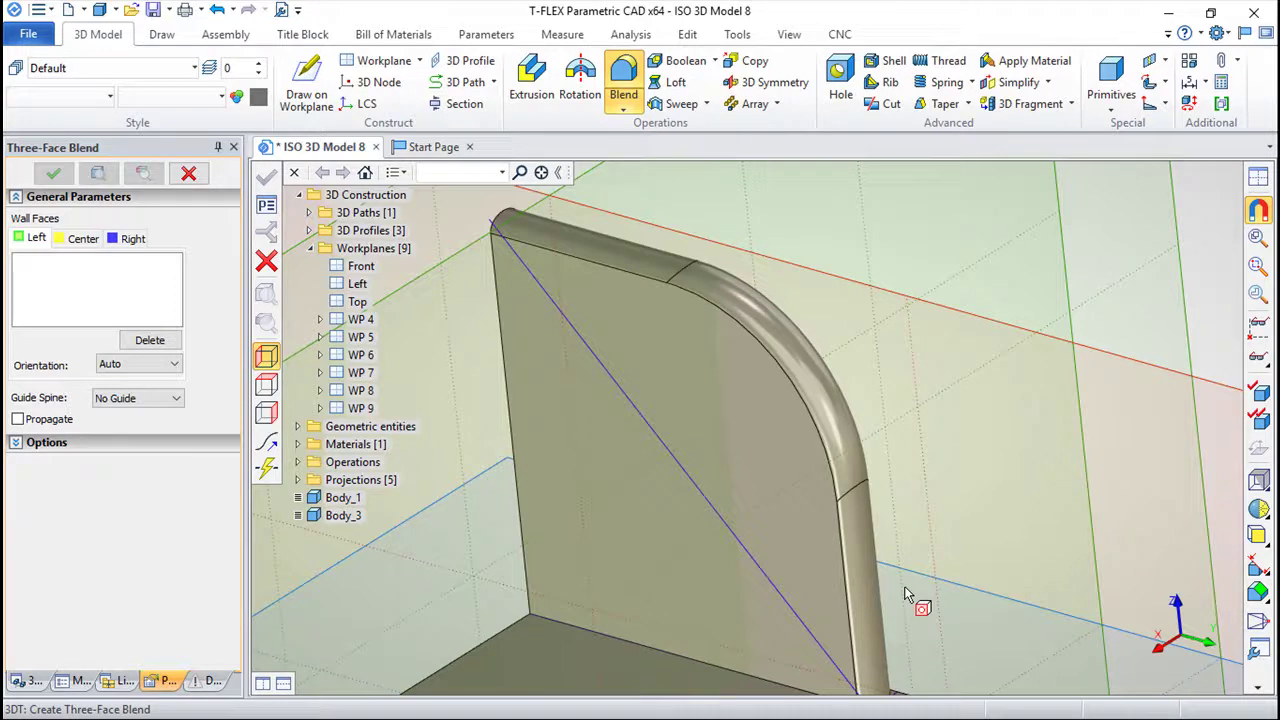
scroll(905, 595, "down", 2)
scroll(790, 330, "down", 2)
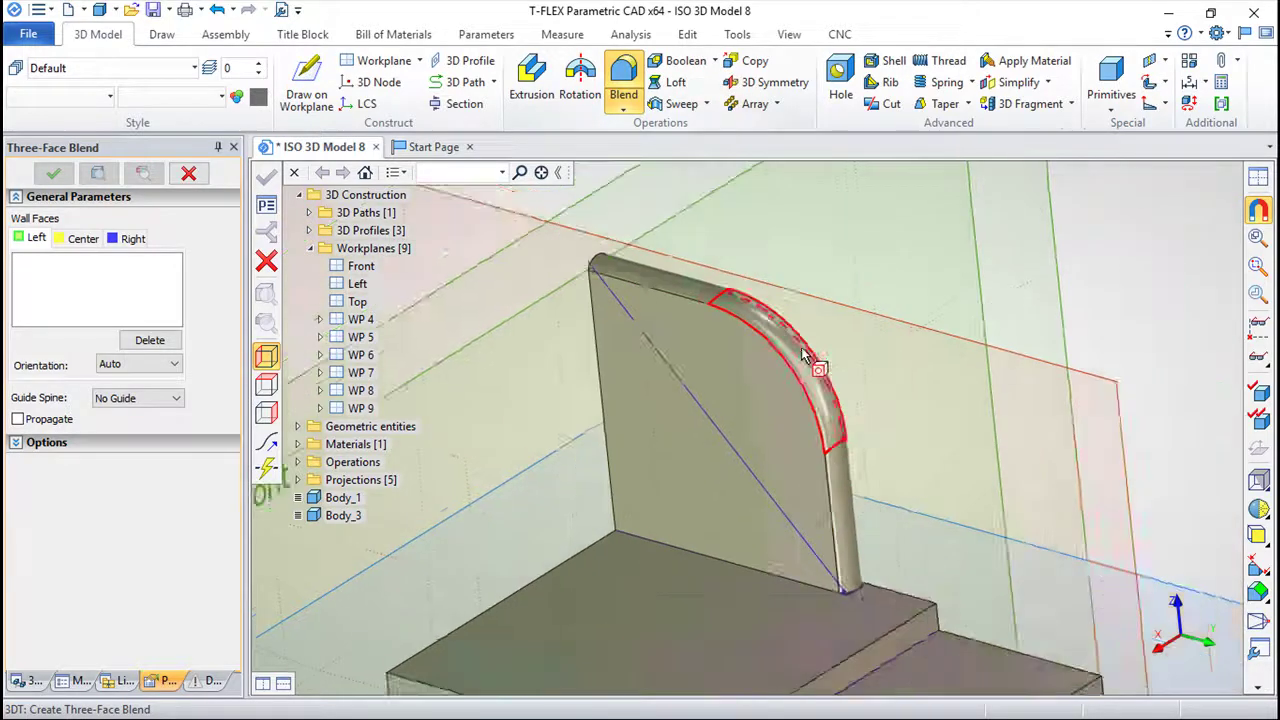
scroll(805, 355, "down", 2)
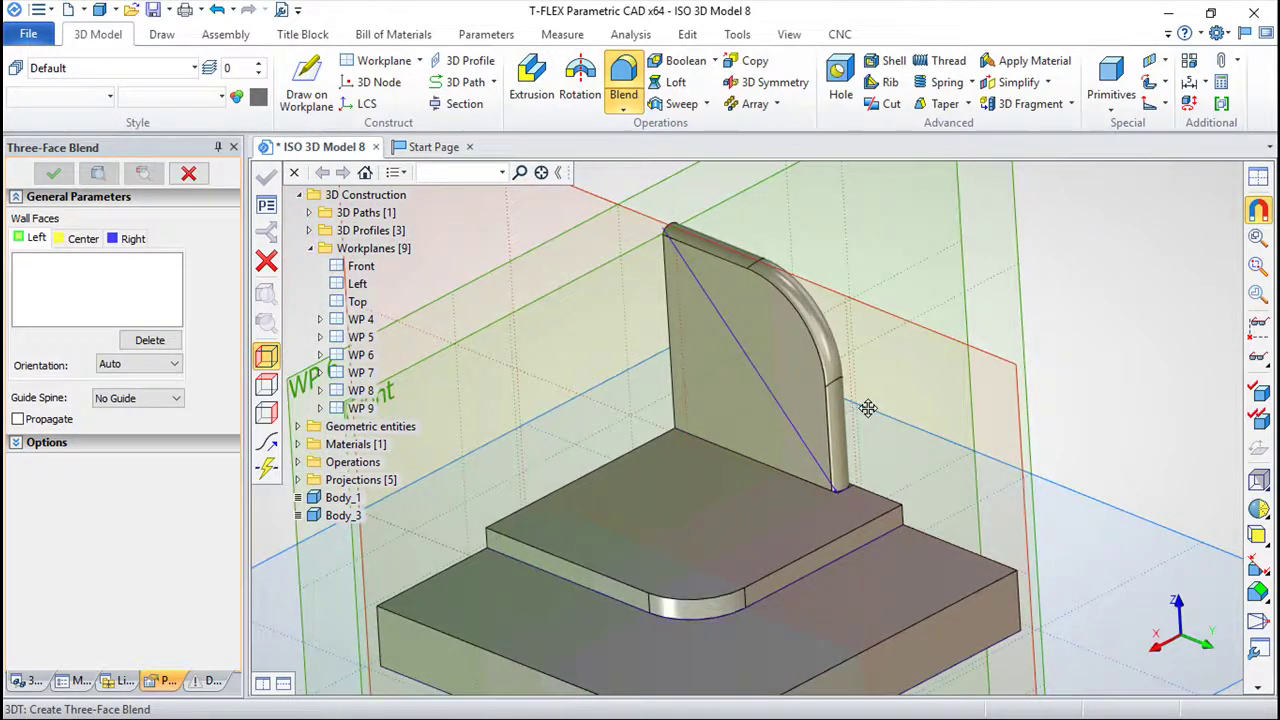